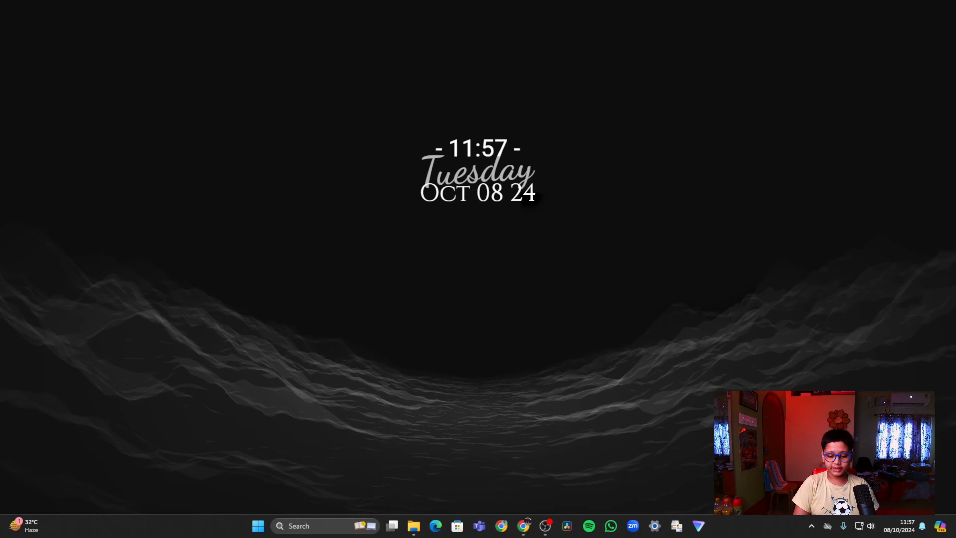
Switch to Chrome and open the VMware Workstation Pro download link in the VMware blog article
left_click(523, 526)
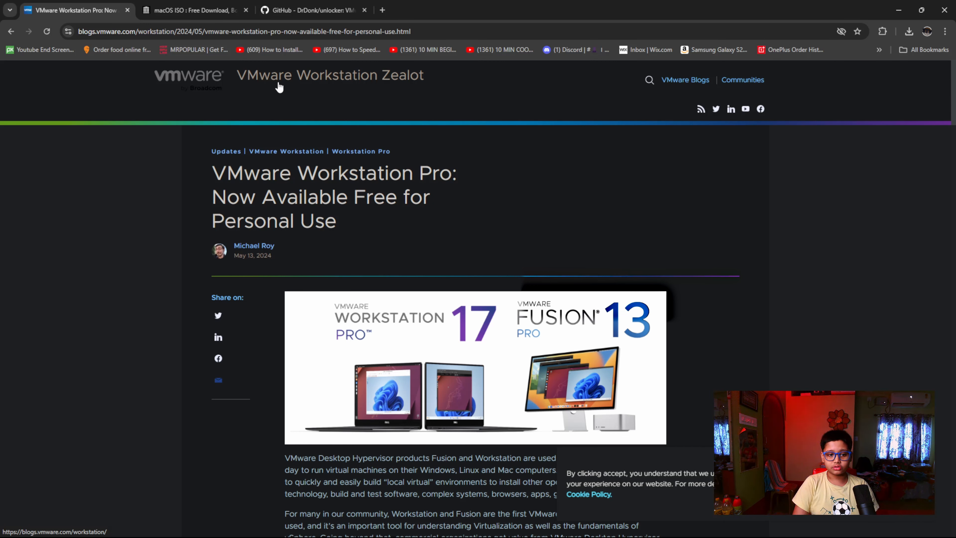
double_click(102, 31)
left_click_drag(80, 32, 450, 17)
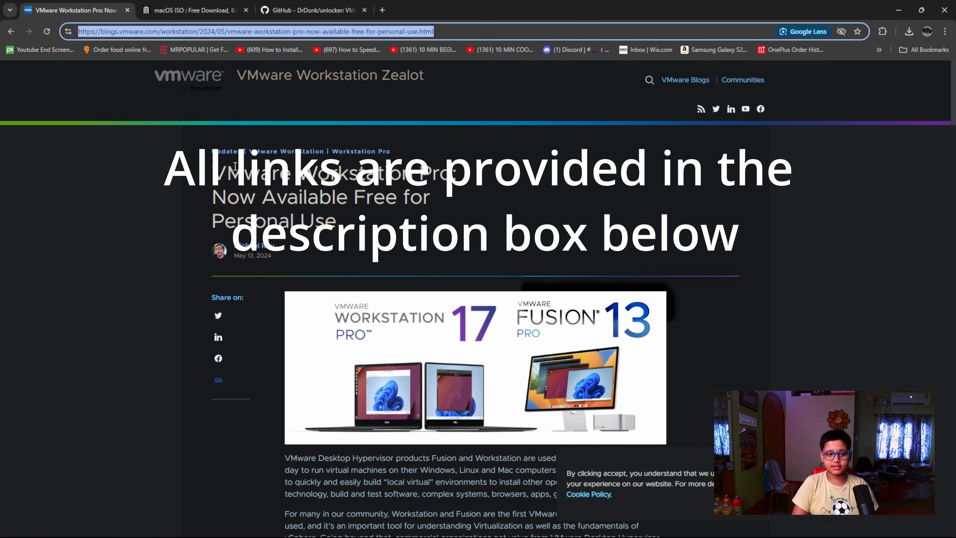
left_click(222, 170)
left_click_drag(213, 173, 458, 187)
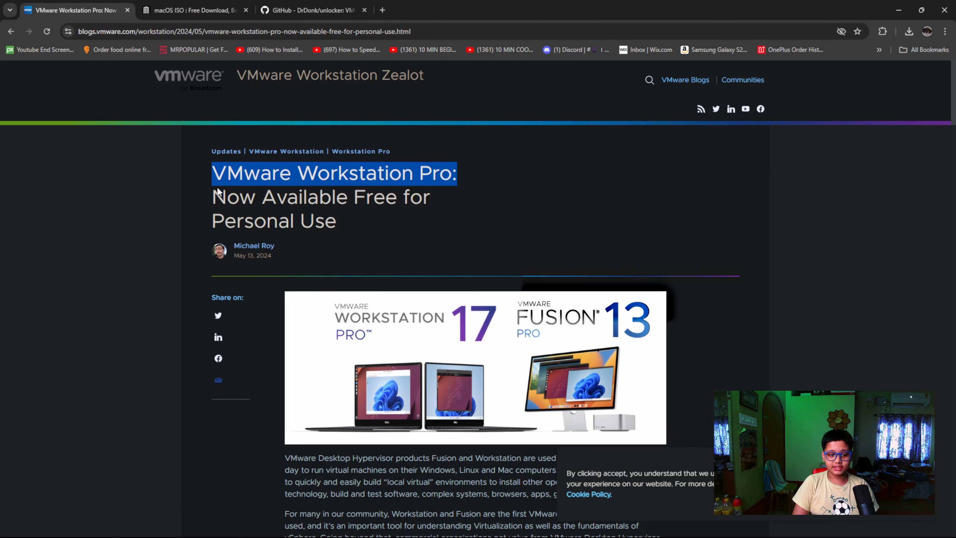
left_click_drag(204, 200, 323, 198)
left_click(376, 259)
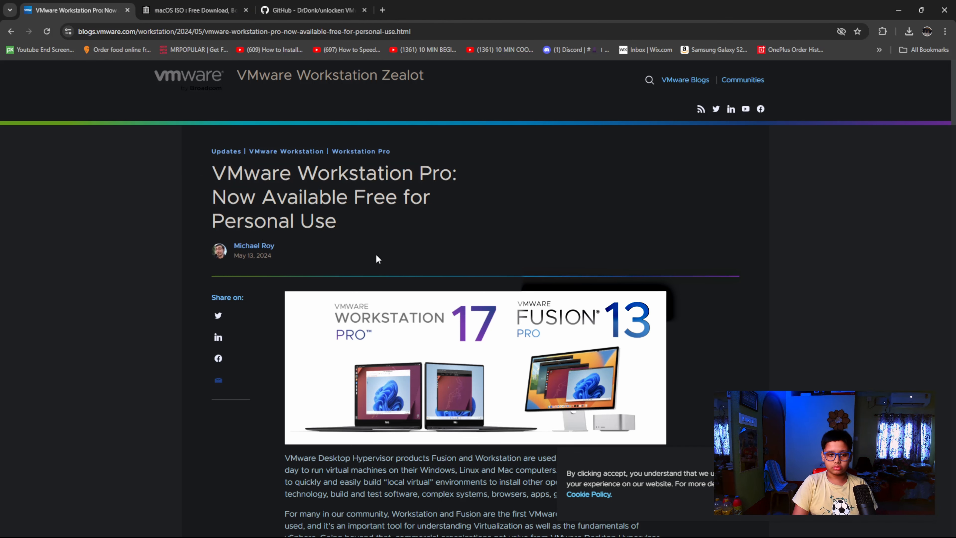
scroll(375, 267, "down", 12)
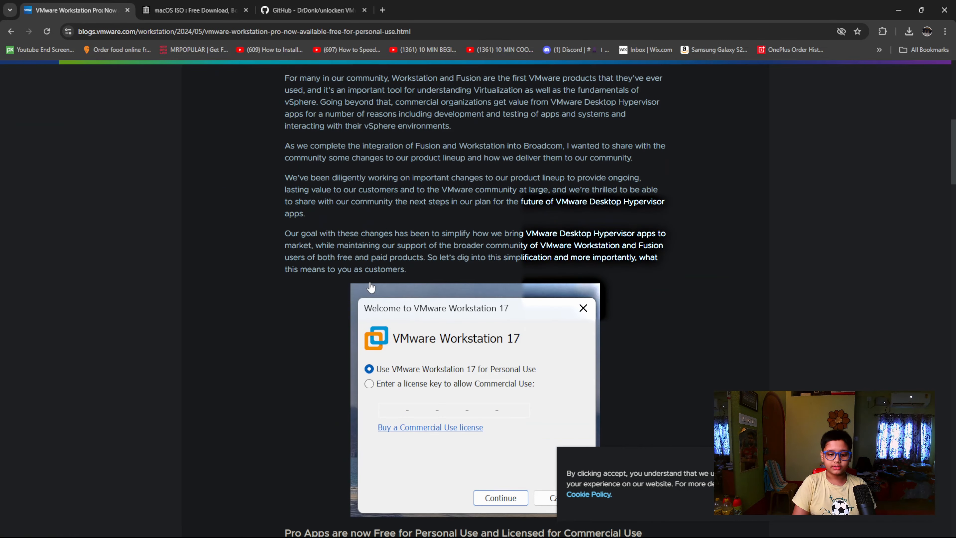
scroll(372, 289, "down", 5)
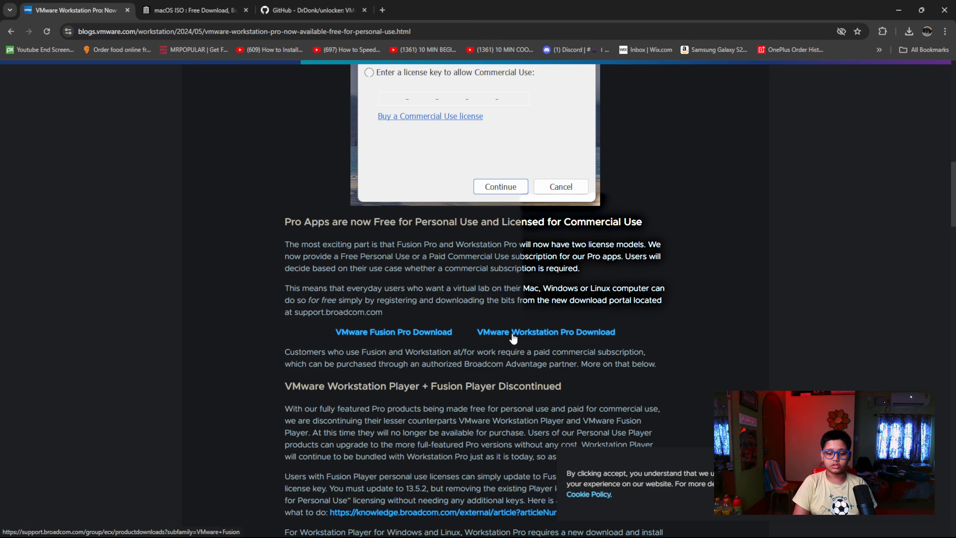
left_click(550, 337)
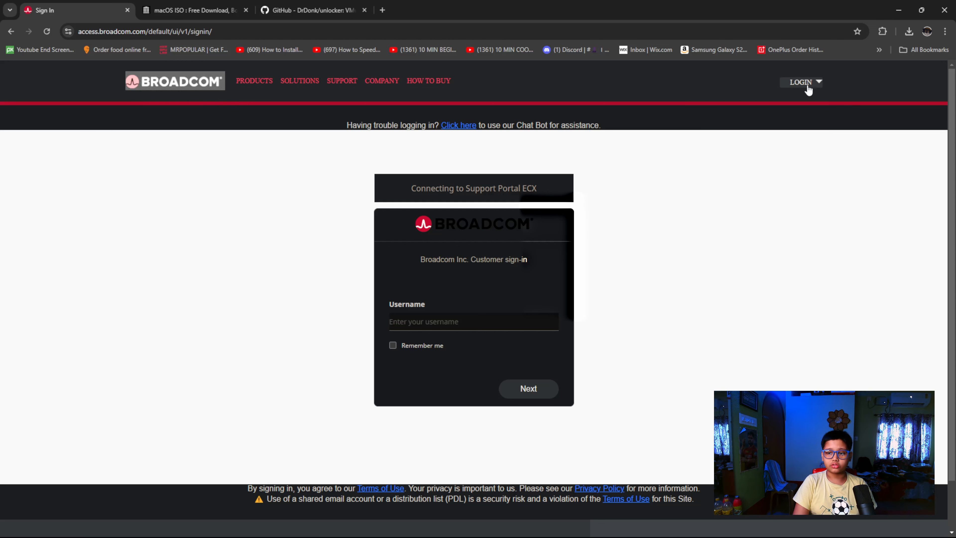
Open the registration form for a new Broadcom account and fill in the e-mail address
left_click(821, 87)
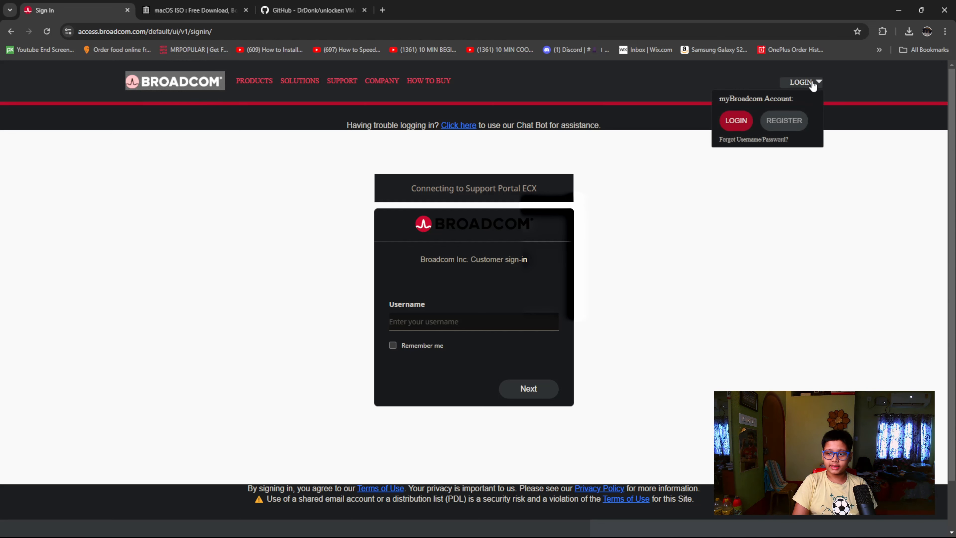
left_click(785, 120)
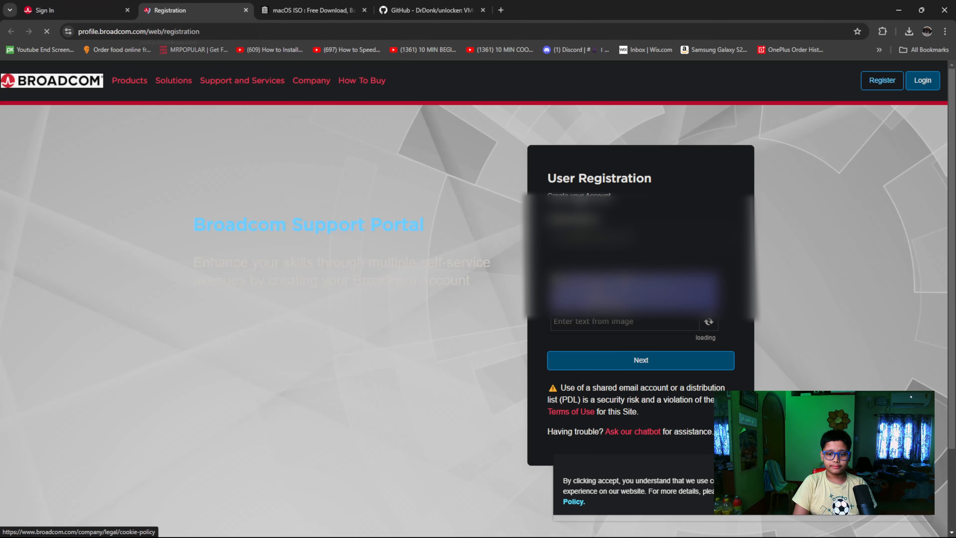
left_click(616, 241)
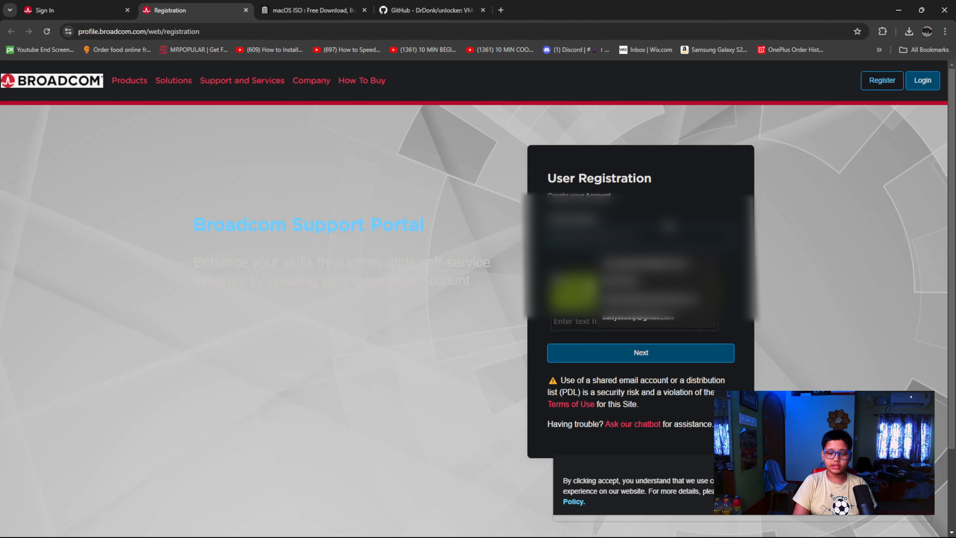
left_click(671, 261)
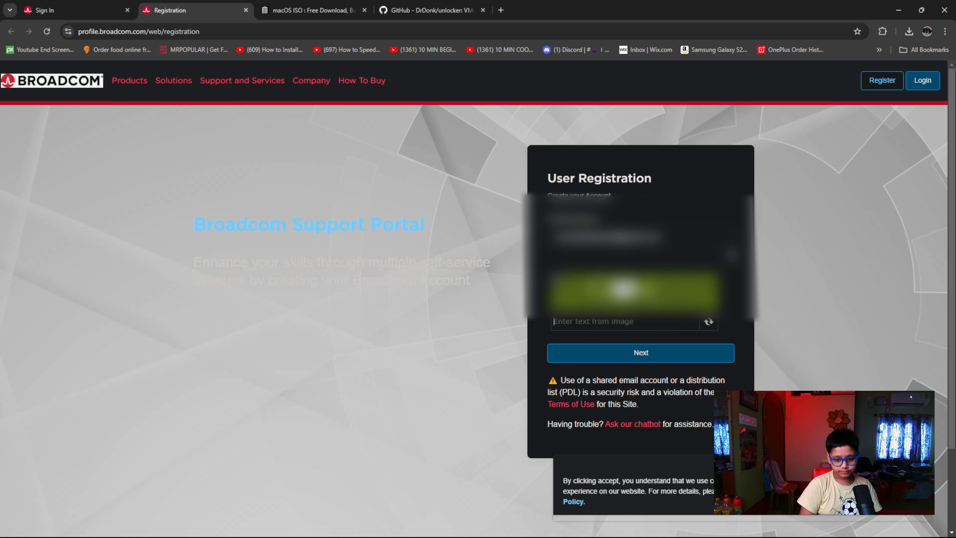
Enter the captcha verification text from the image and continue to the e-mail verification
type("GZ")
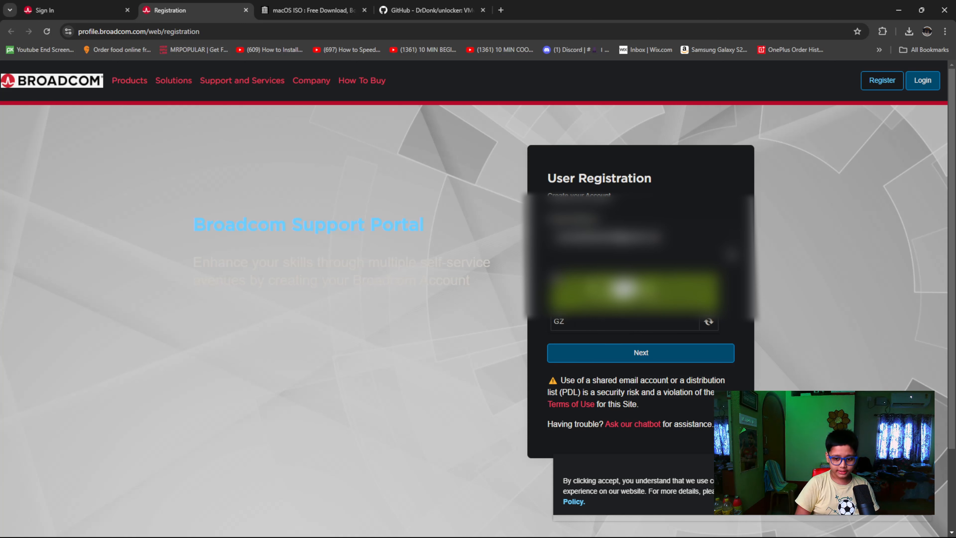
type("B")
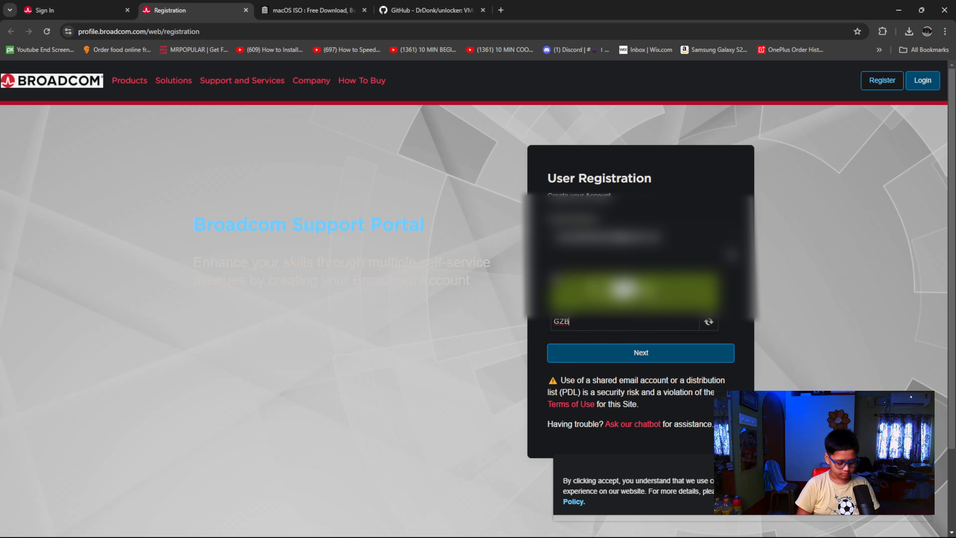
type("S")
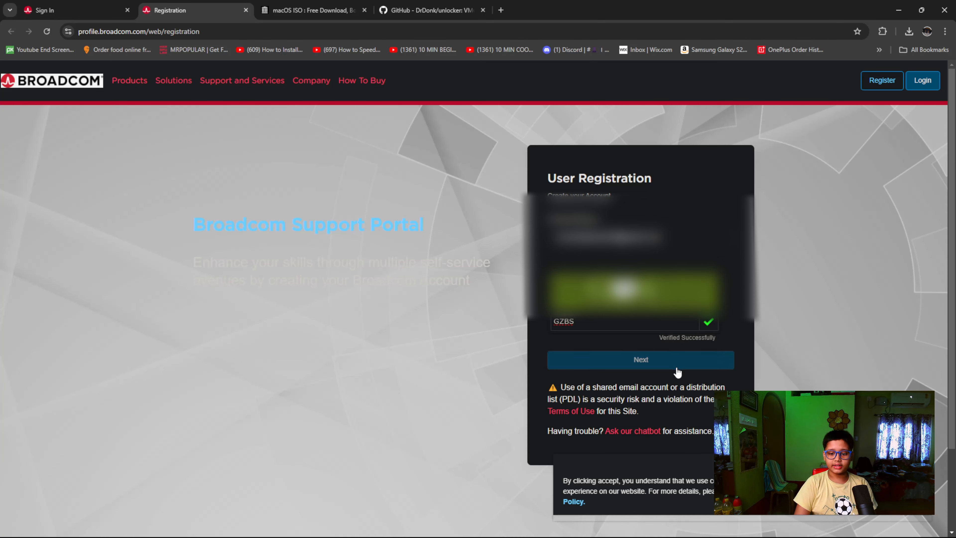
left_click(672, 367)
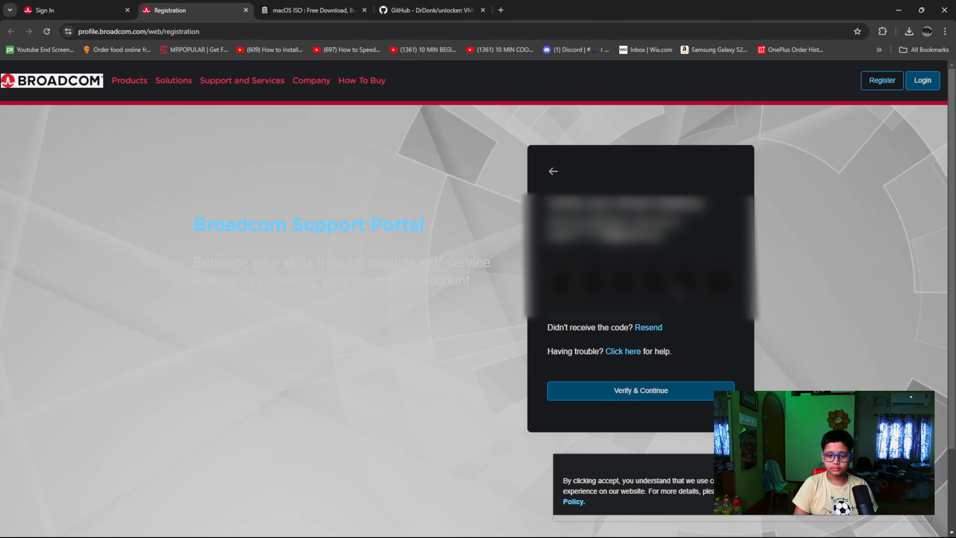
Enter the six-character verification code received by e-mail and verify it to continue the registration
left_click(562, 282)
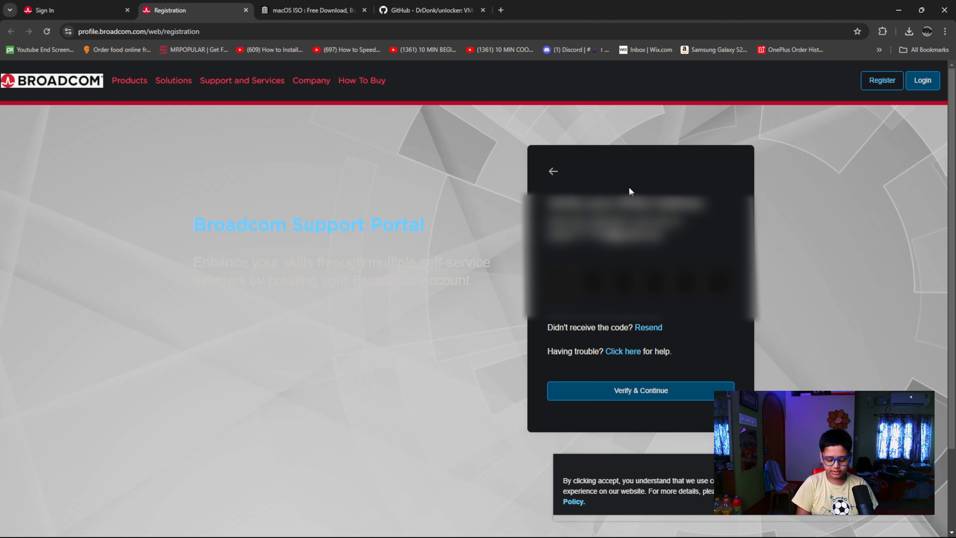
type("******")
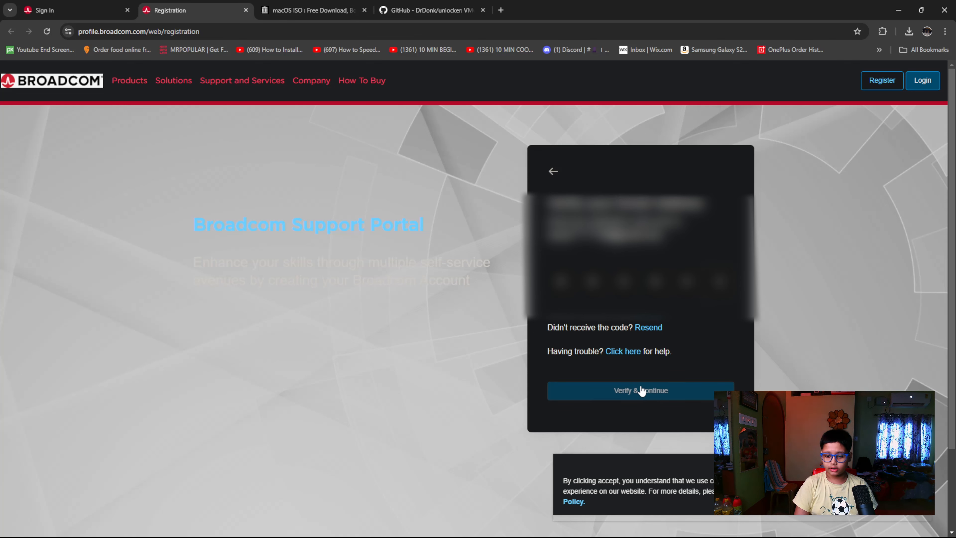
left_click(653, 391)
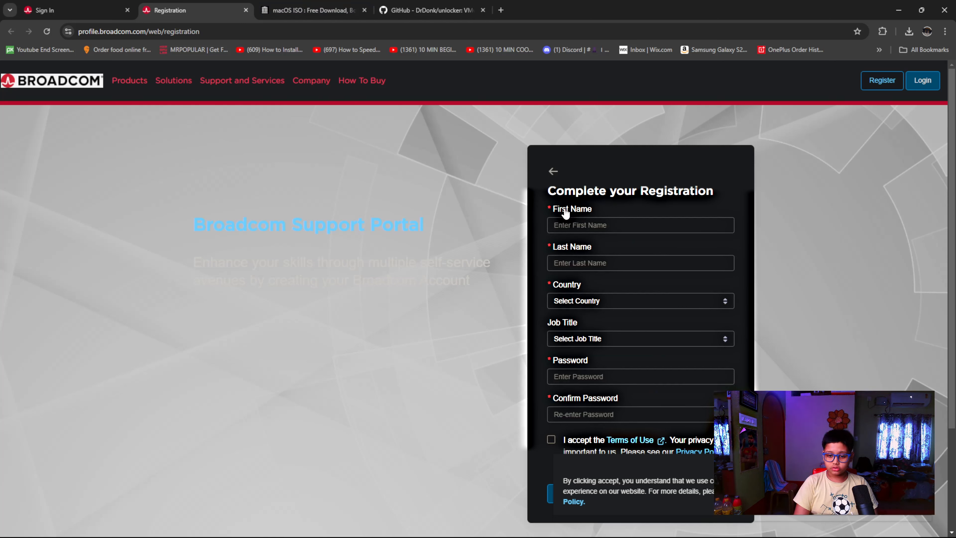
Fill in the account holder's first name and last name in the registration form
left_click(588, 219)
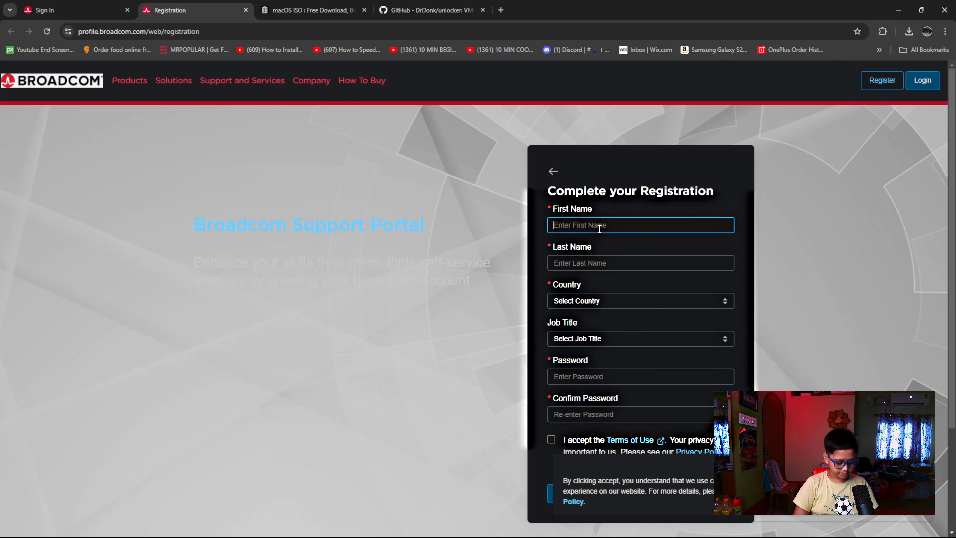
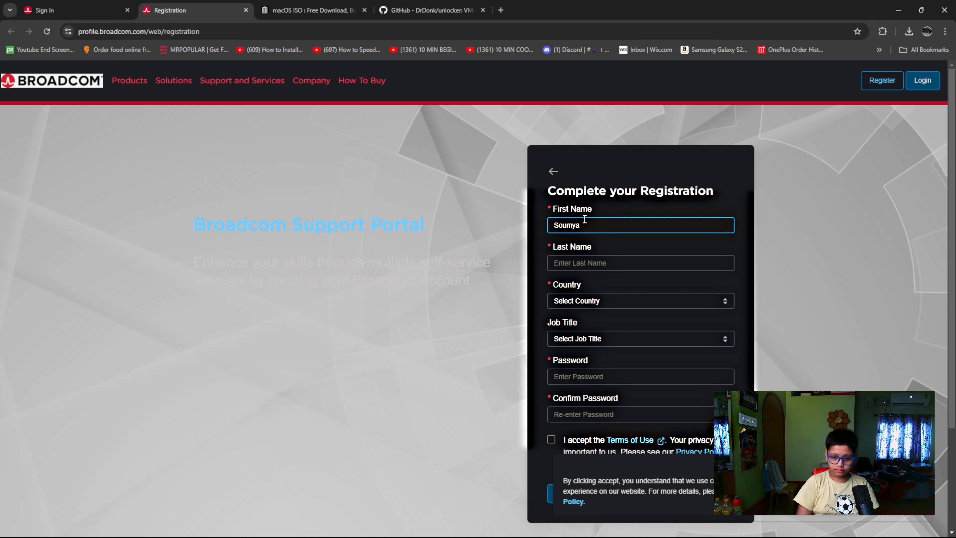
left_click(604, 269)
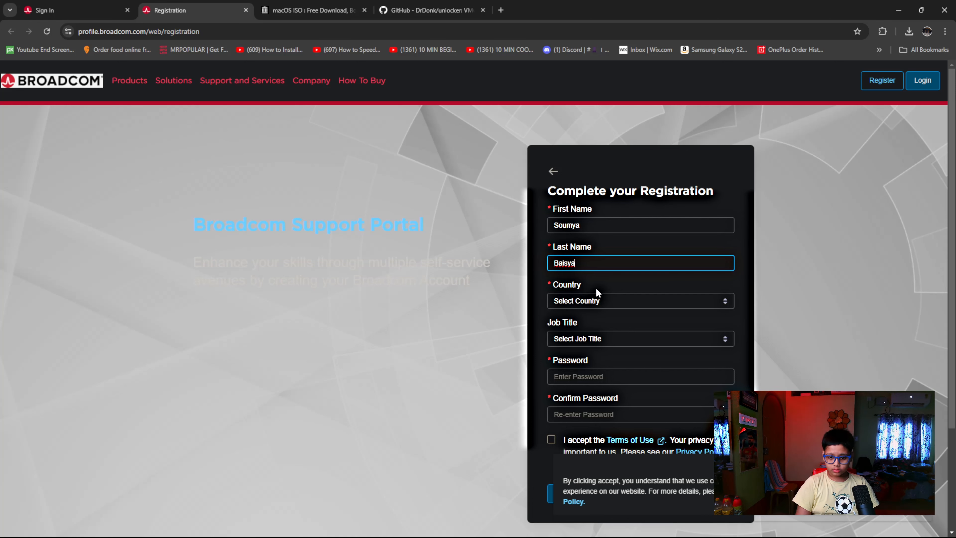
Set the country to India and the job title to Other in the registration form
left_click(597, 301)
scroll(581, 228, "down", 5)
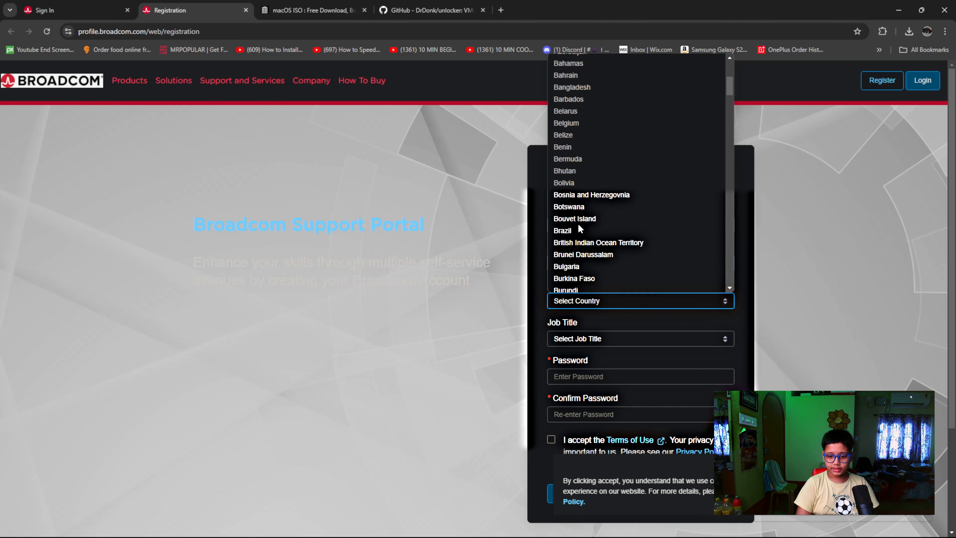
scroll(580, 230, "down", 19)
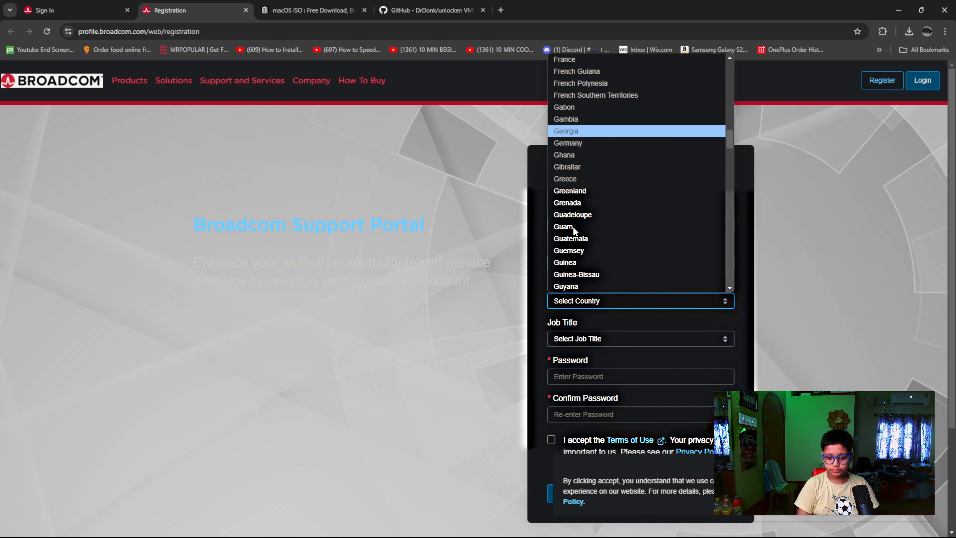
scroll(575, 230, "down", 4)
left_click(570, 274)
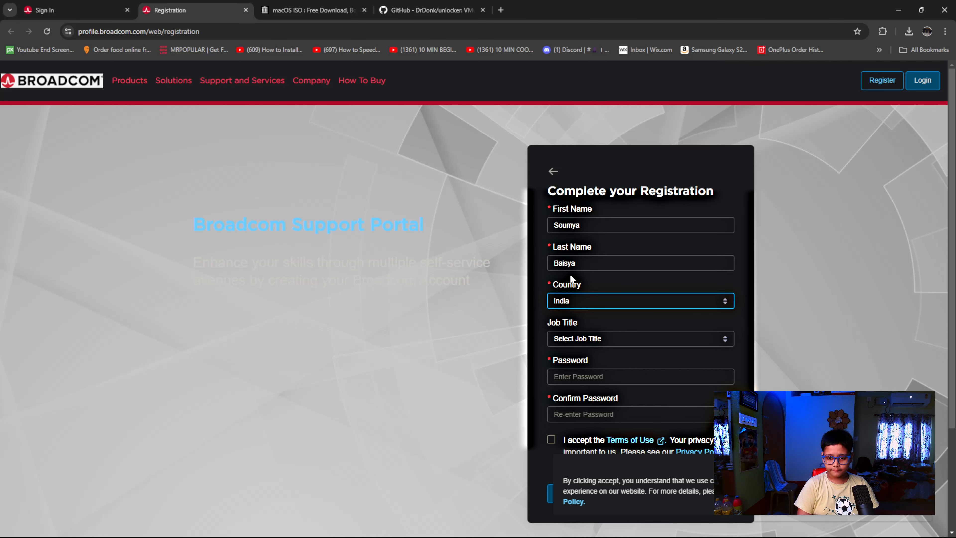
scroll(580, 298, "down", 3)
left_click(590, 241)
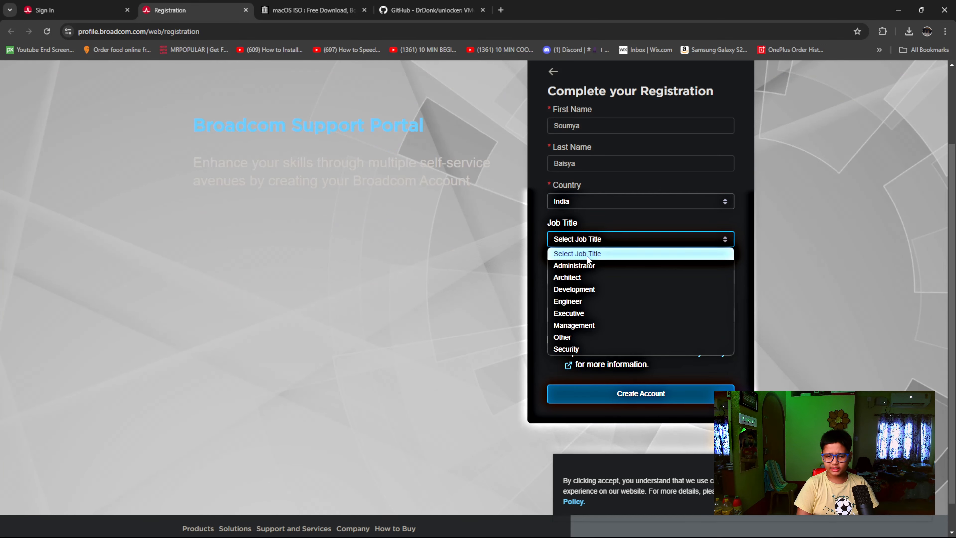
left_click(574, 337)
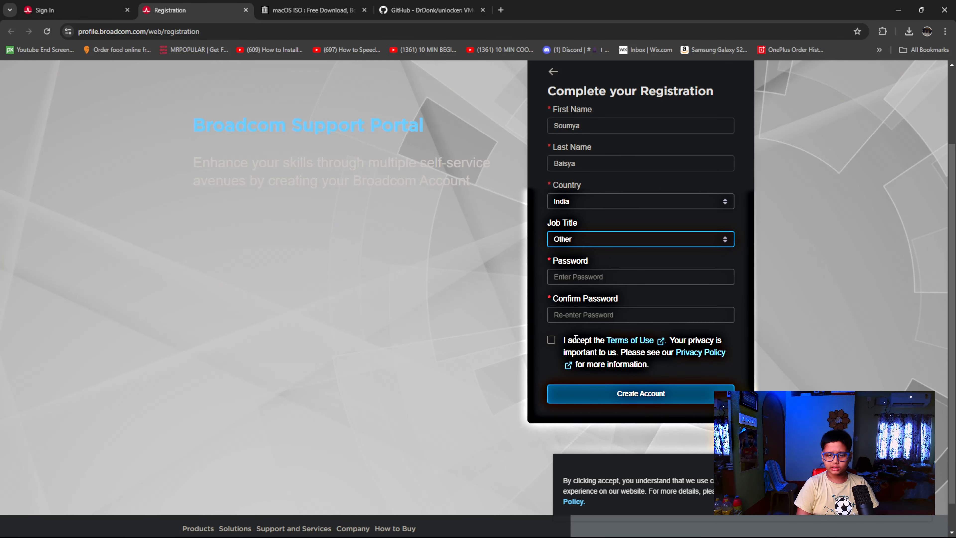
Enter and confirm the account password, accept the Terms of Use, and create the account
left_click(626, 282)
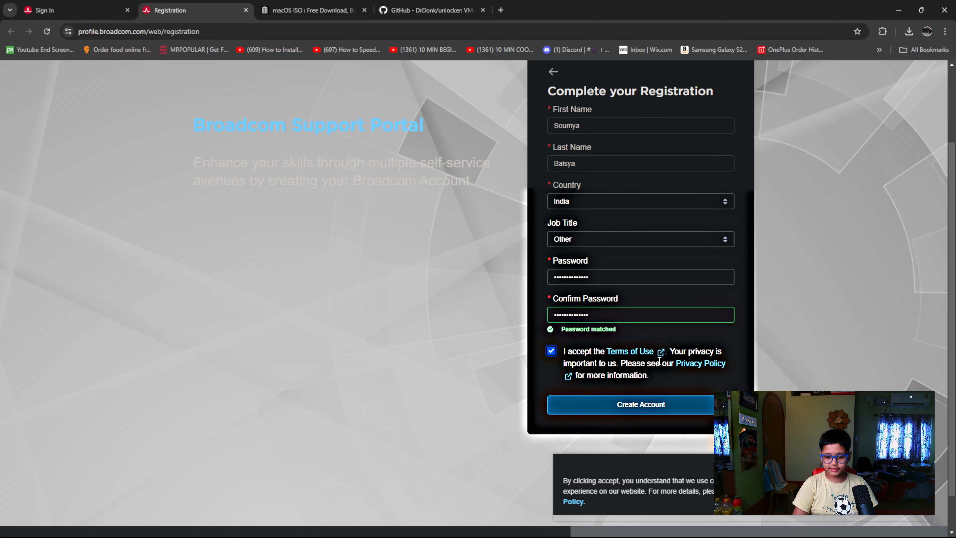
left_click(657, 408)
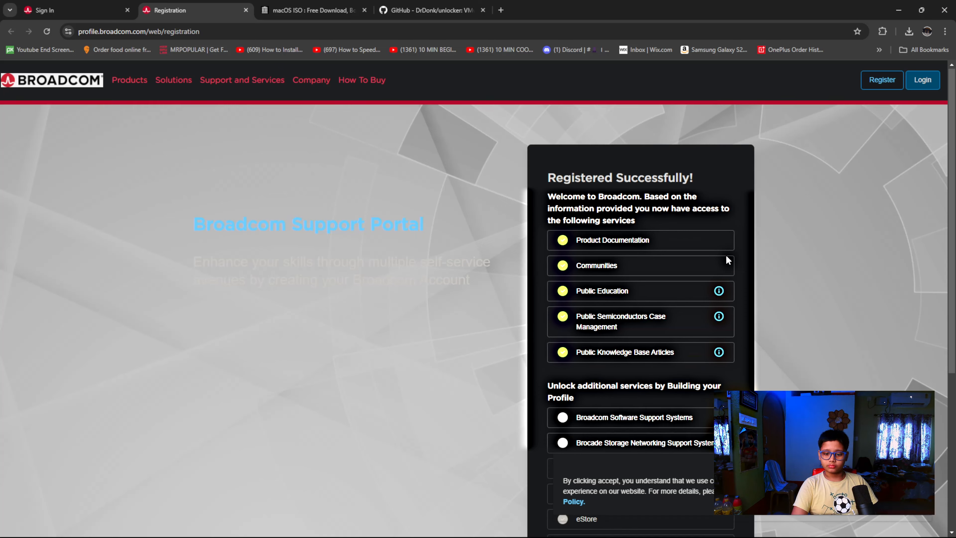
Postpone building the Broadcom profile and close the support portal page along with its welcome notice
scroll(545, 134, "down", 1)
scroll(645, 188, "down", 4)
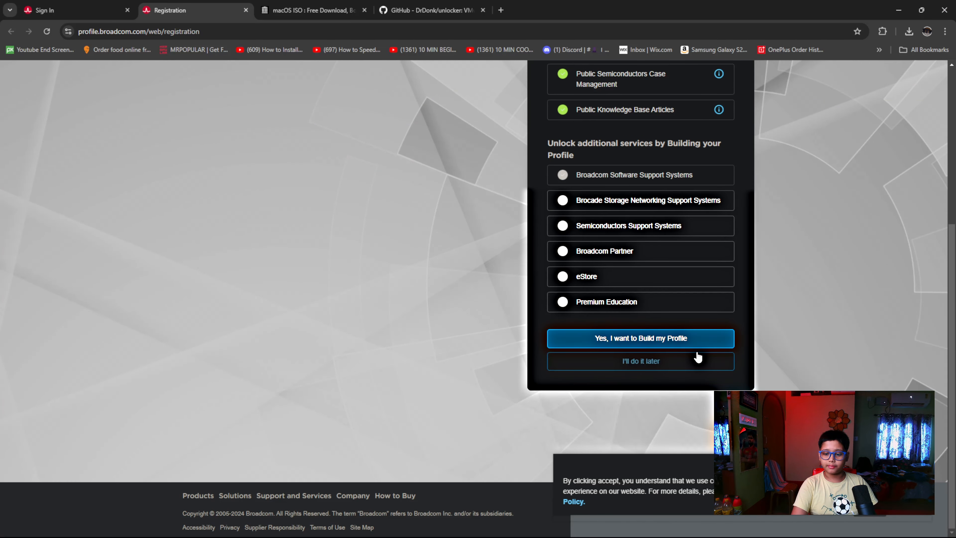
left_click(652, 363)
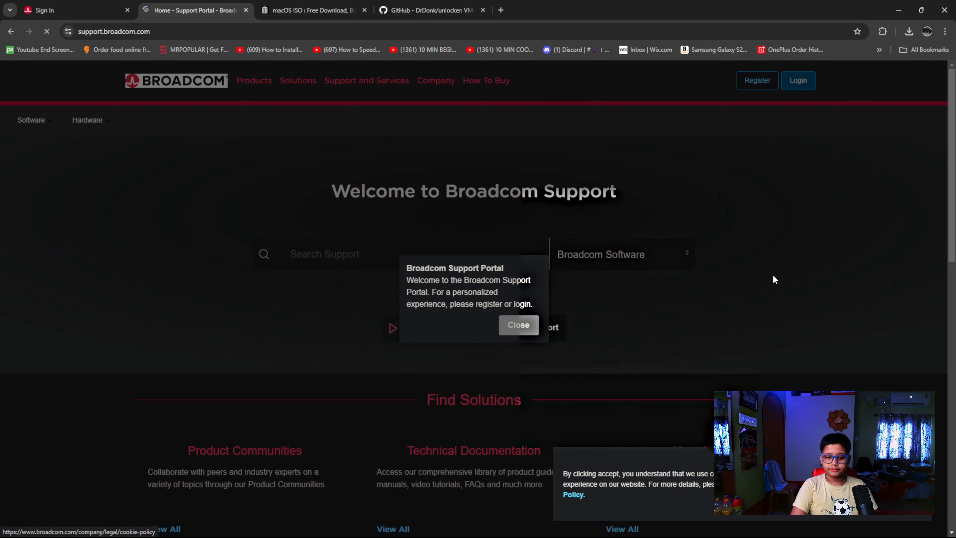
left_click(519, 325)
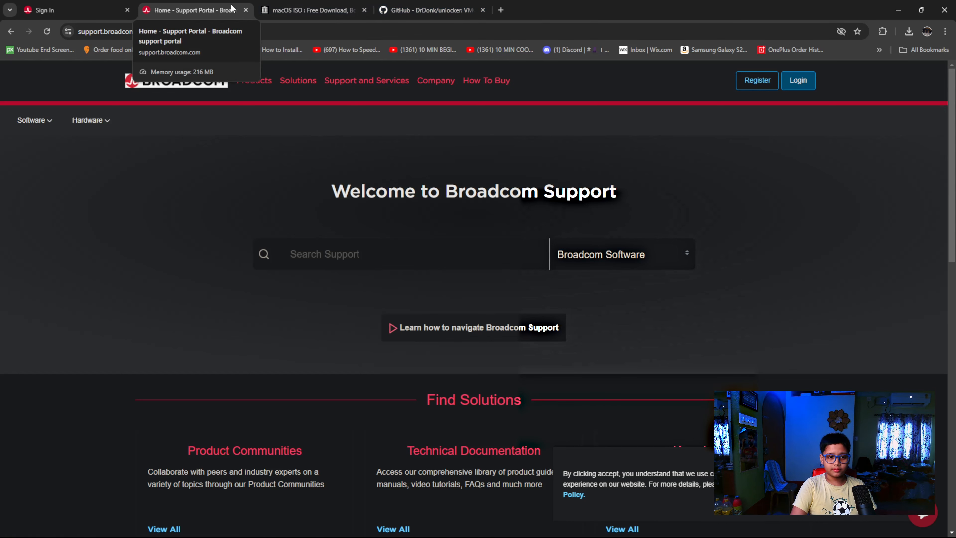
left_click(246, 10)
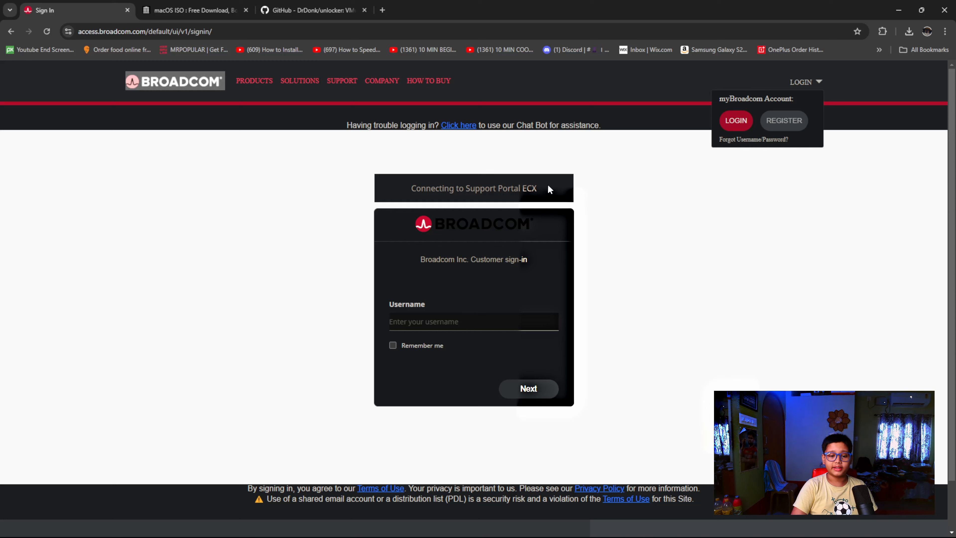
Sign in to the Broadcom support portal with the registered e-mail as username and the account password
type("m")
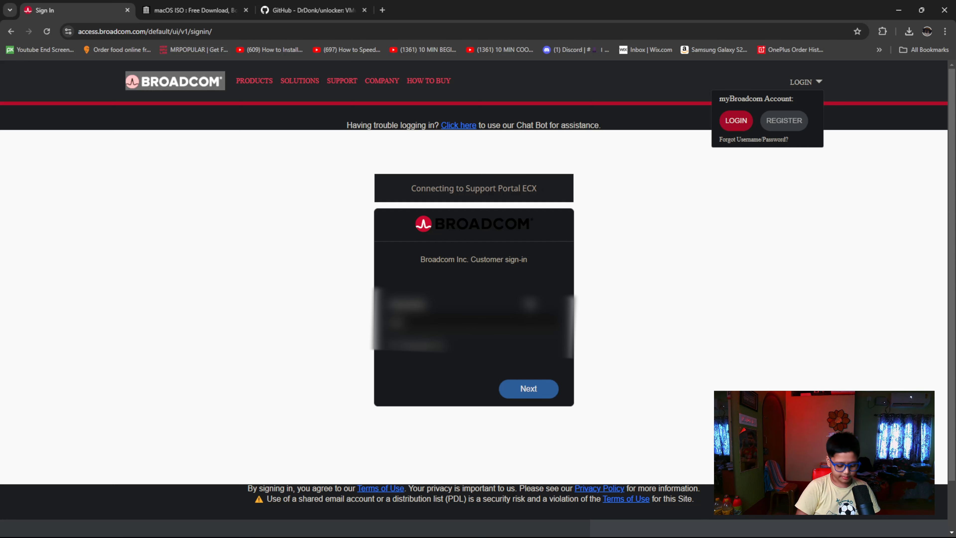
type("??????")
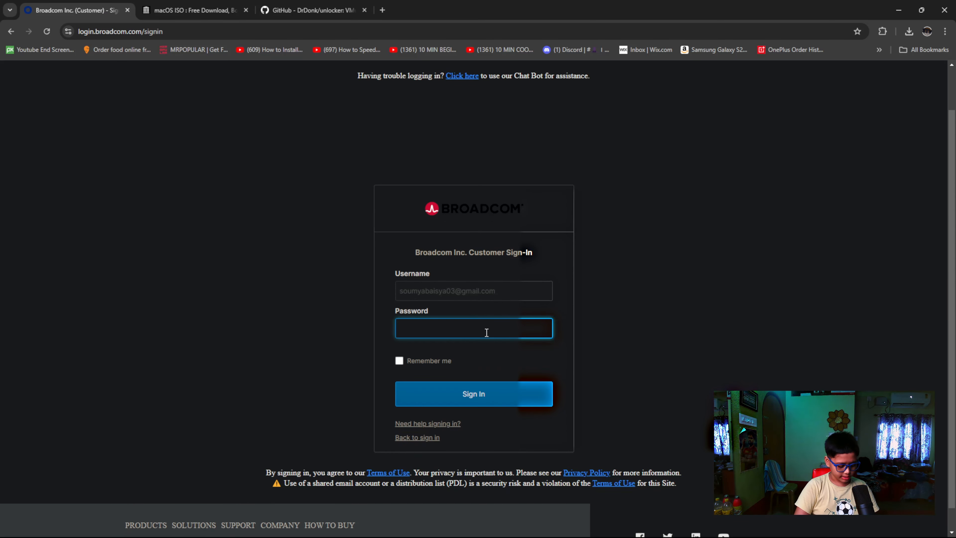
key("ctrl+v")
left_click(475, 403)
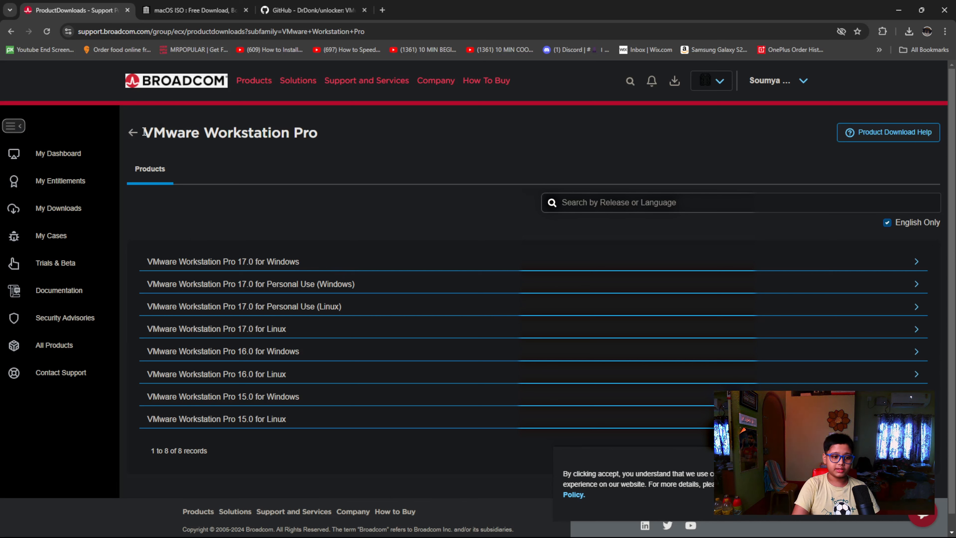
Open release 17.6 of VMware Workstation Pro 17.0 for Personal Use (Windows)
left_click_drag(145, 132, 324, 134)
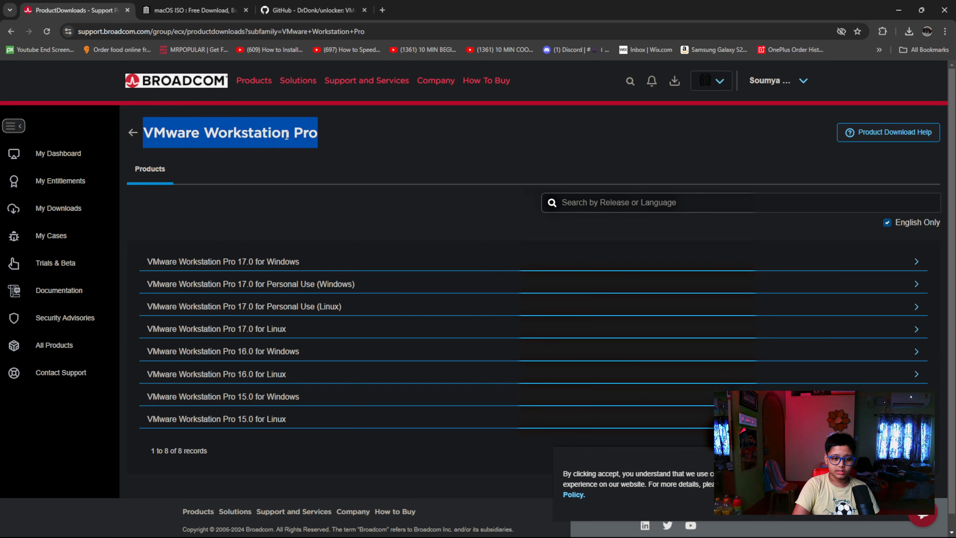
left_click(373, 142)
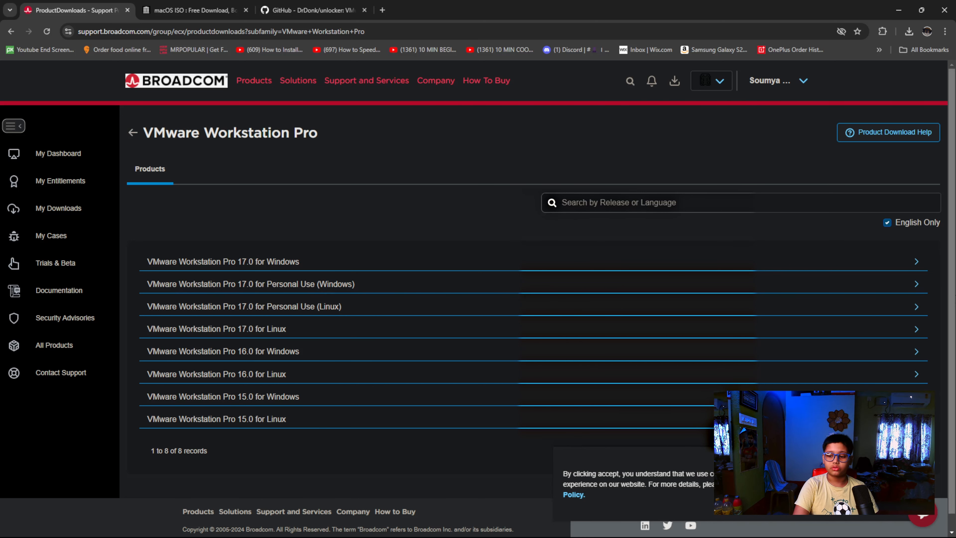
left_click(917, 287)
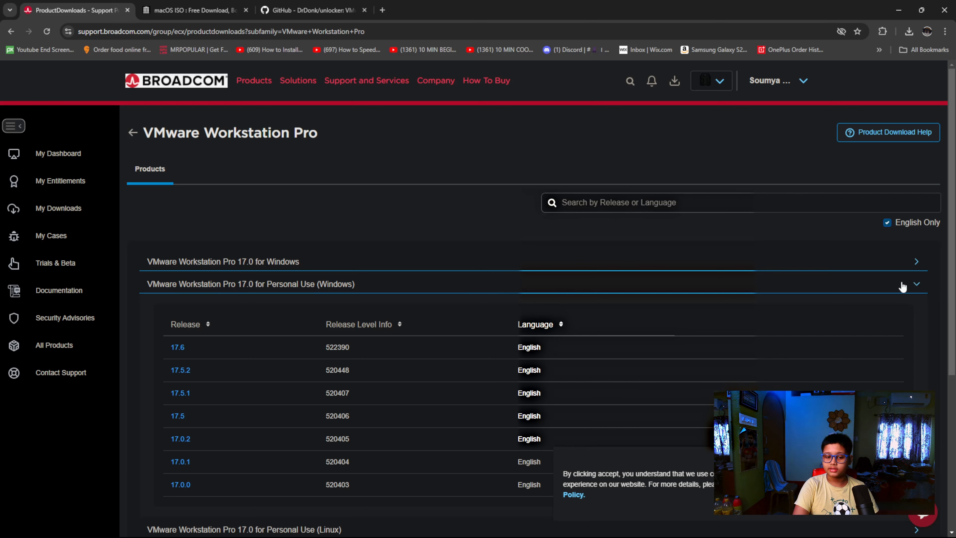
scroll(369, 317, "down", 3)
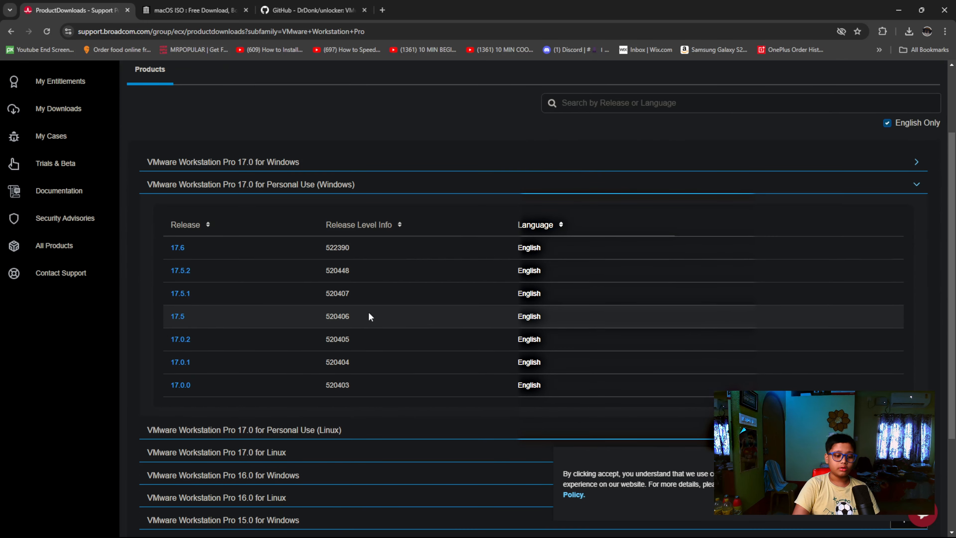
left_click(178, 248)
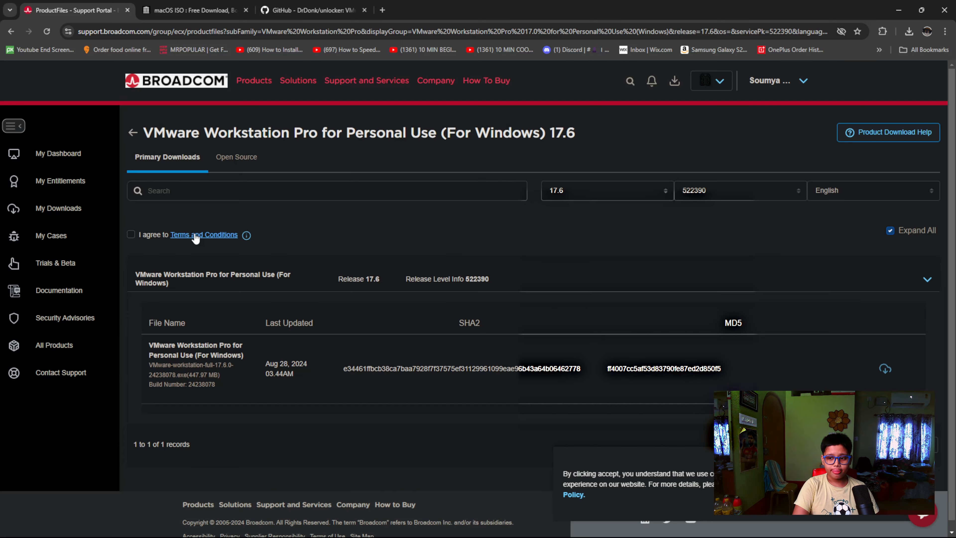
Agree to the Terms and Conditions, request the Workstation Pro 17.6 download, and proceed to the additional verification
left_click(131, 235)
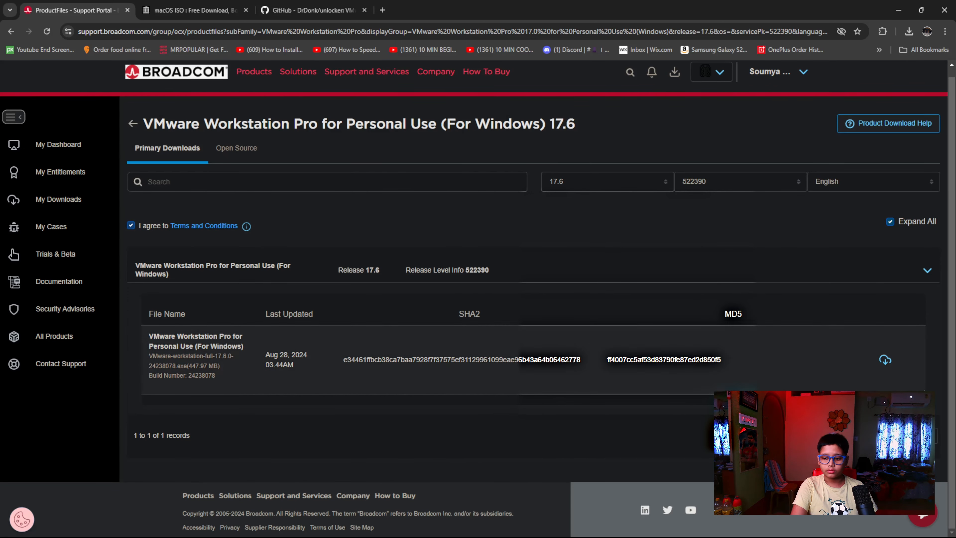
left_click(885, 363)
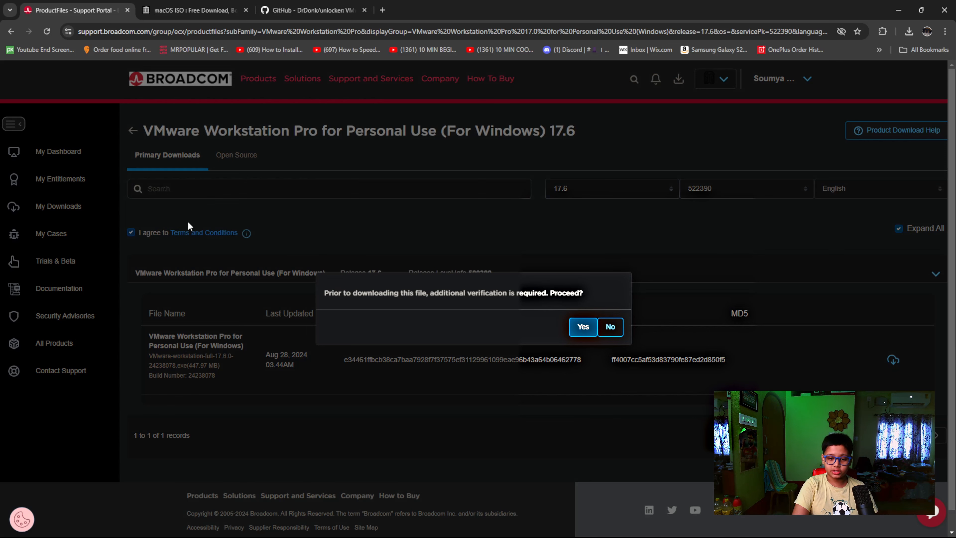
left_click(583, 327)
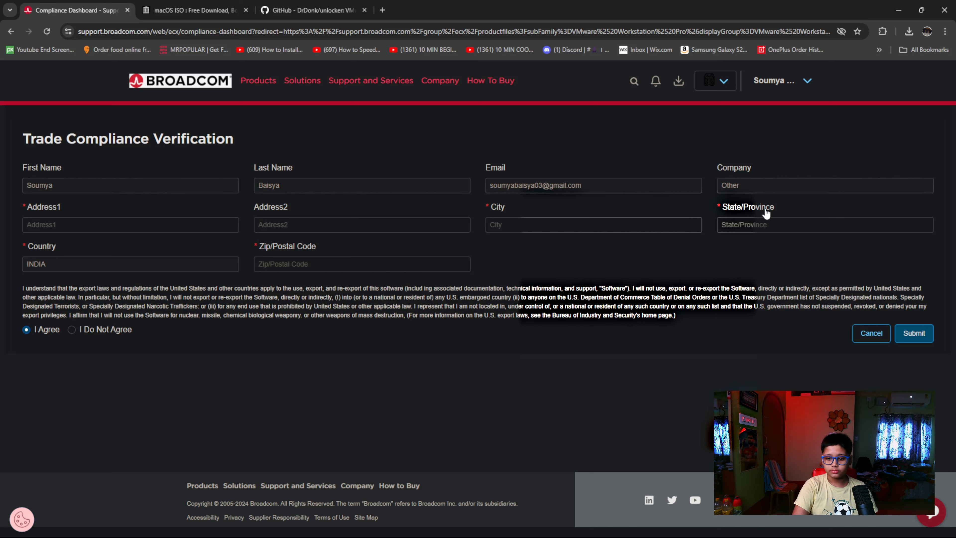
Fill in the street address, city, state and postal code for Trade Compliance Verification, submit it, and decline saving the address in the browser
left_click(69, 227)
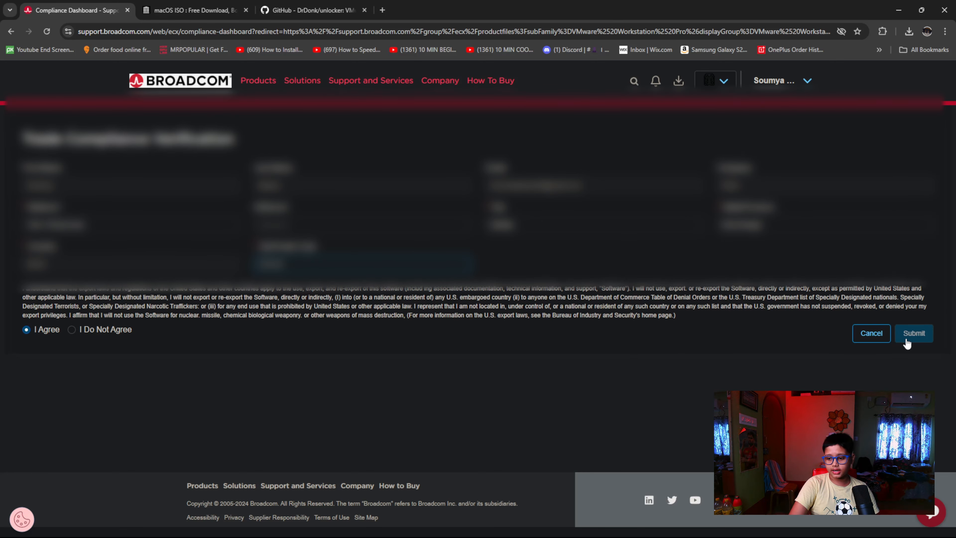
left_click(911, 341)
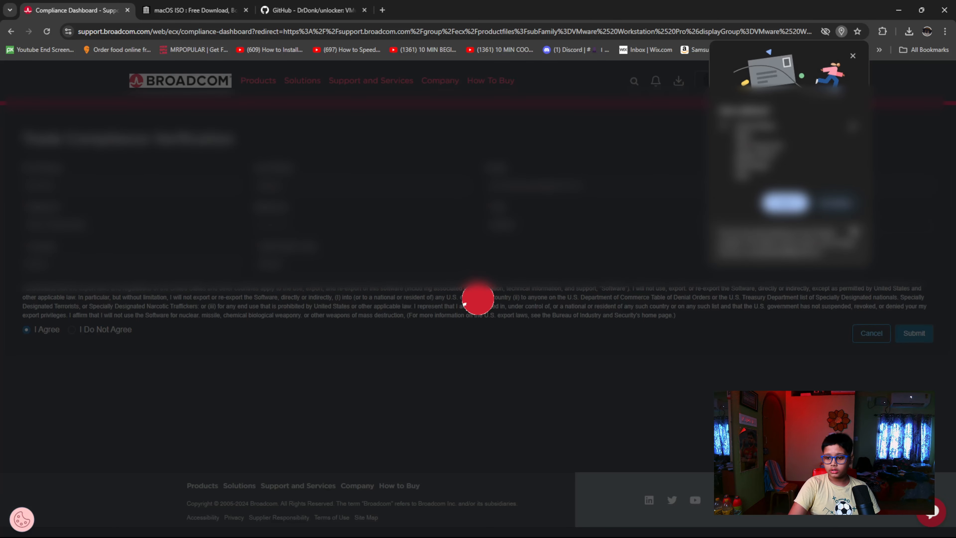
left_click(842, 205)
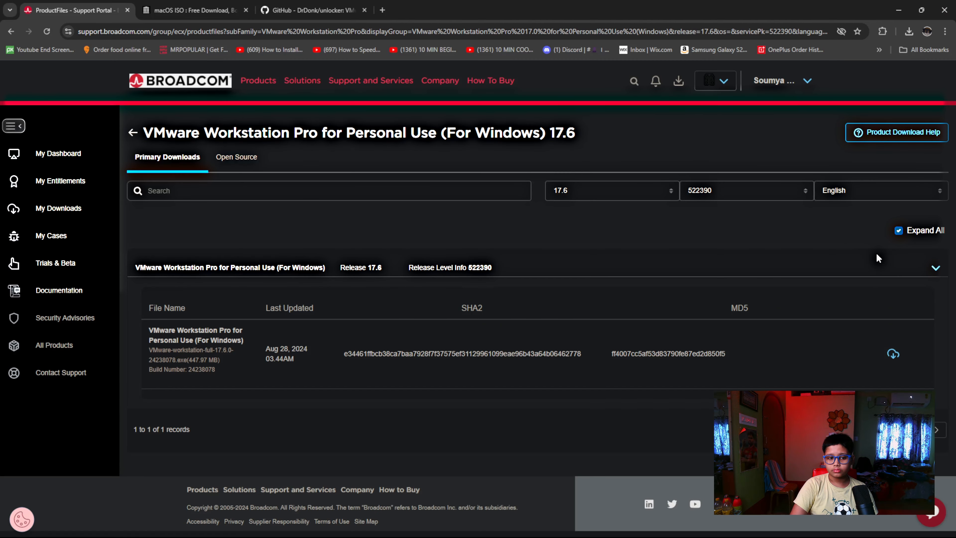
Download the VMware Workstation 17.6.0 installer and launch it, allowing it to make changes to the computer
left_click(893, 355)
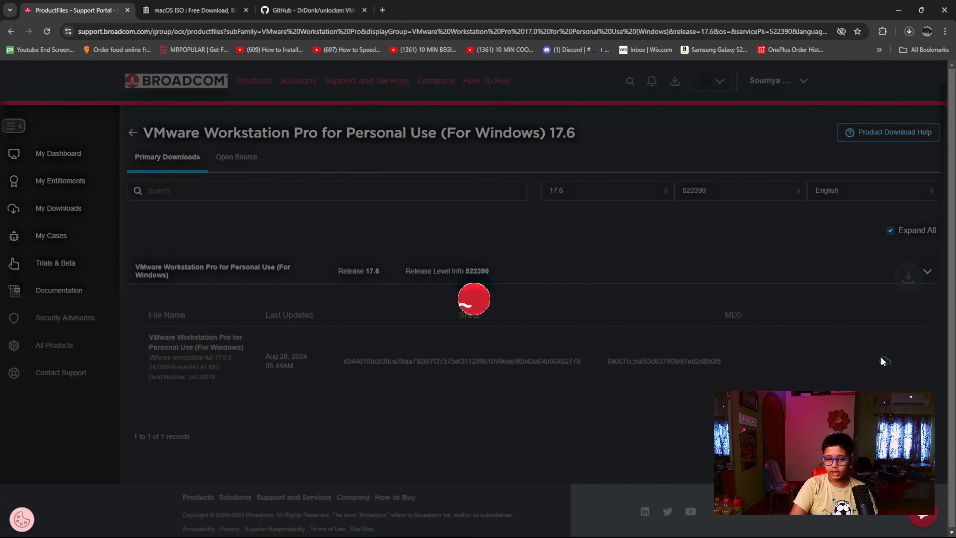
left_click(909, 31)
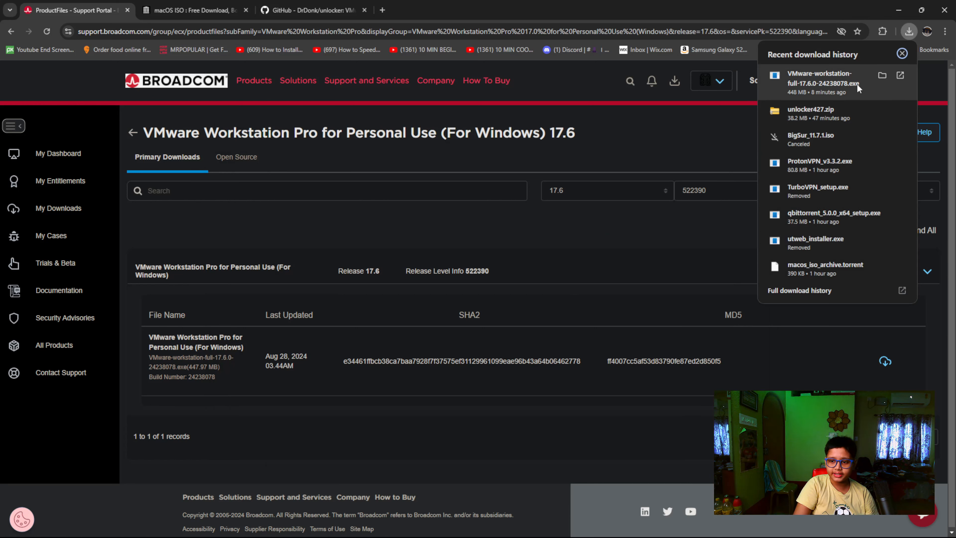
left_click(900, 75)
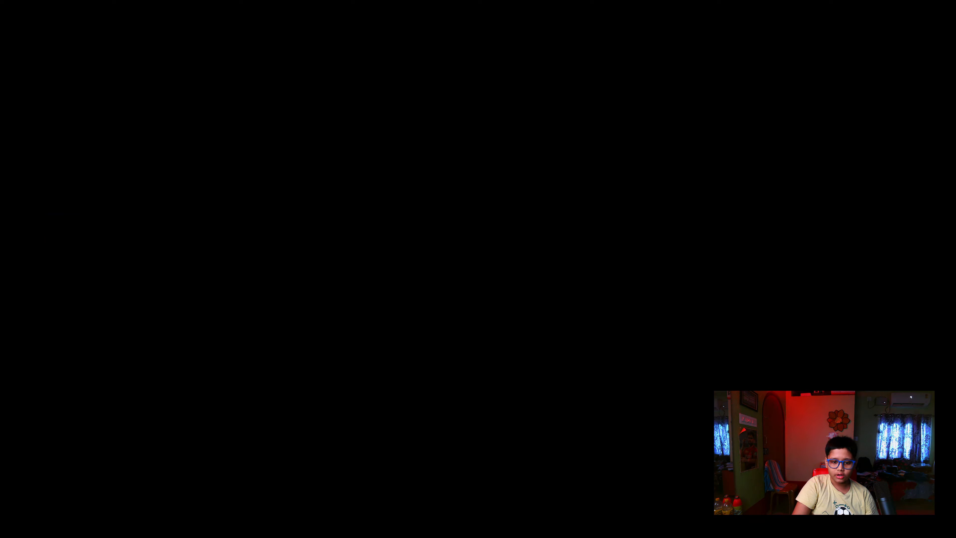
left_click(437, 347)
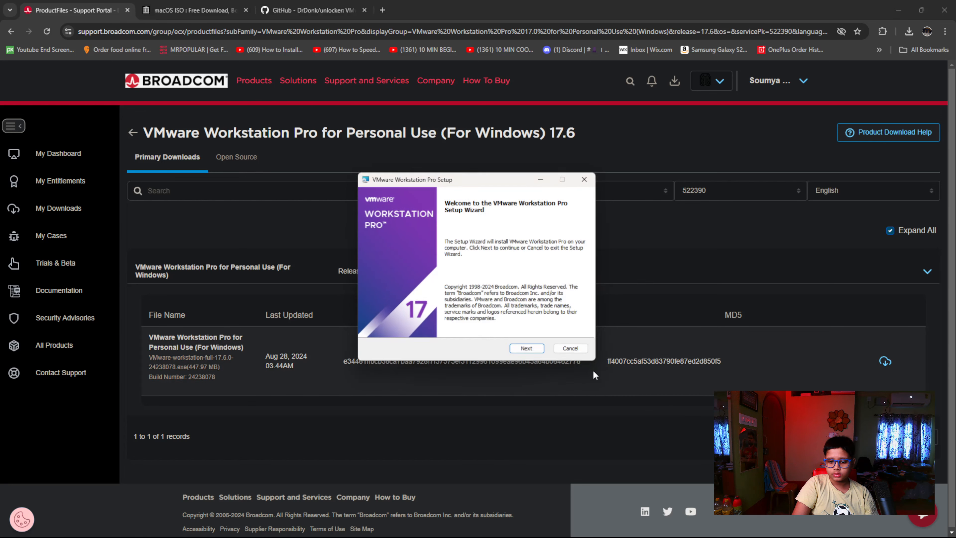
Accept the license agreement in the setup wizard and continue without automatically installing Windows Hypervisor Platform
left_click(522, 353)
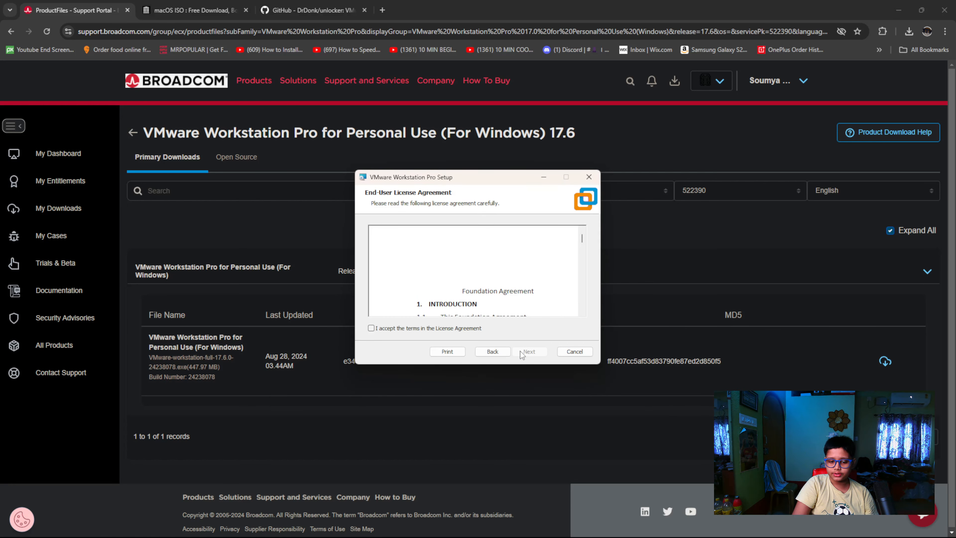
left_click(387, 328)
left_click(529, 351)
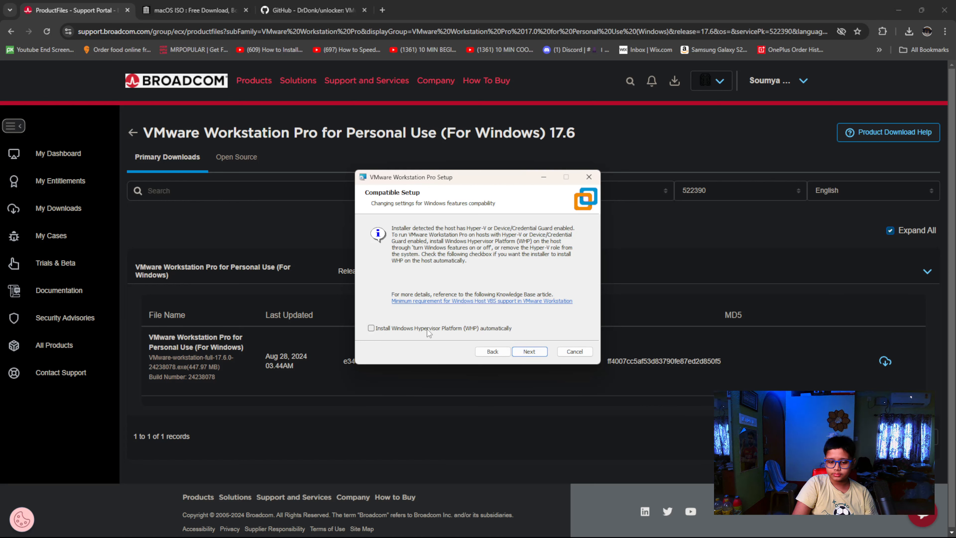
left_click(537, 353)
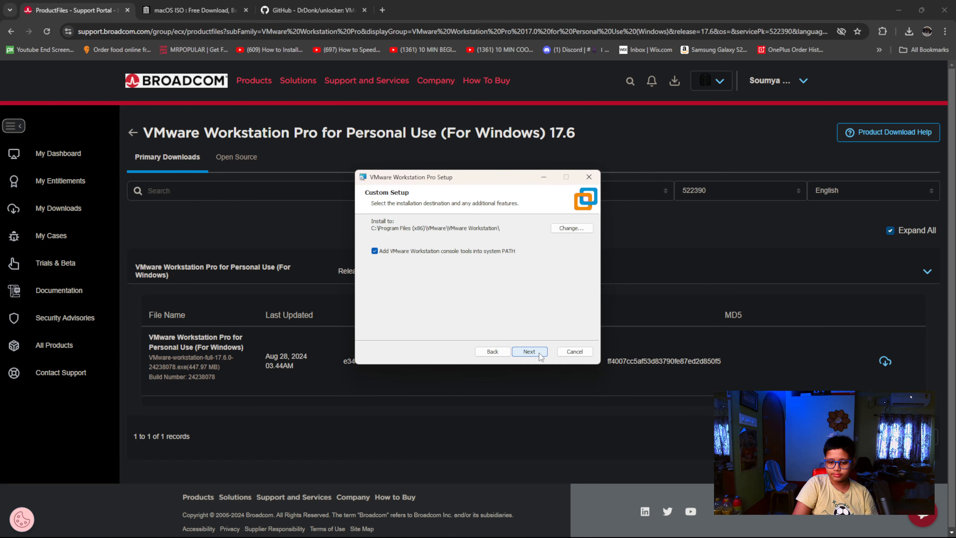
Keep the default install folder, PATH option and both shortcuts, install VMware Workstation Pro, and finish the wizard without a license key
left_click(539, 353)
left_click(540, 353)
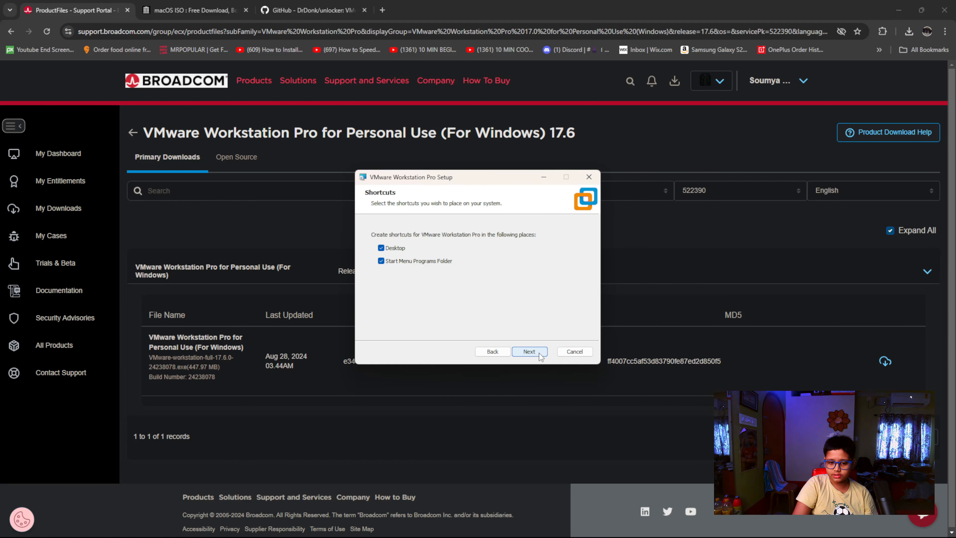
left_click(540, 353)
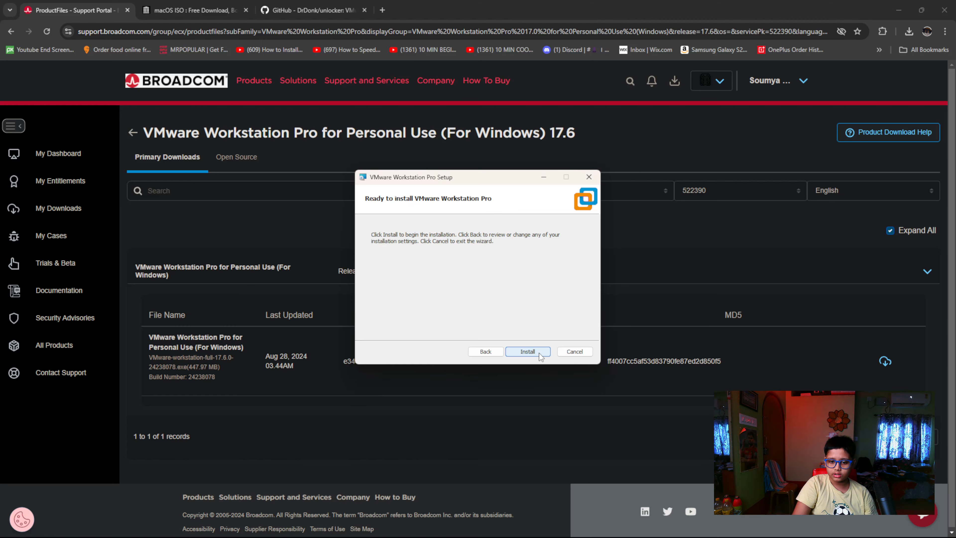
left_click(539, 353)
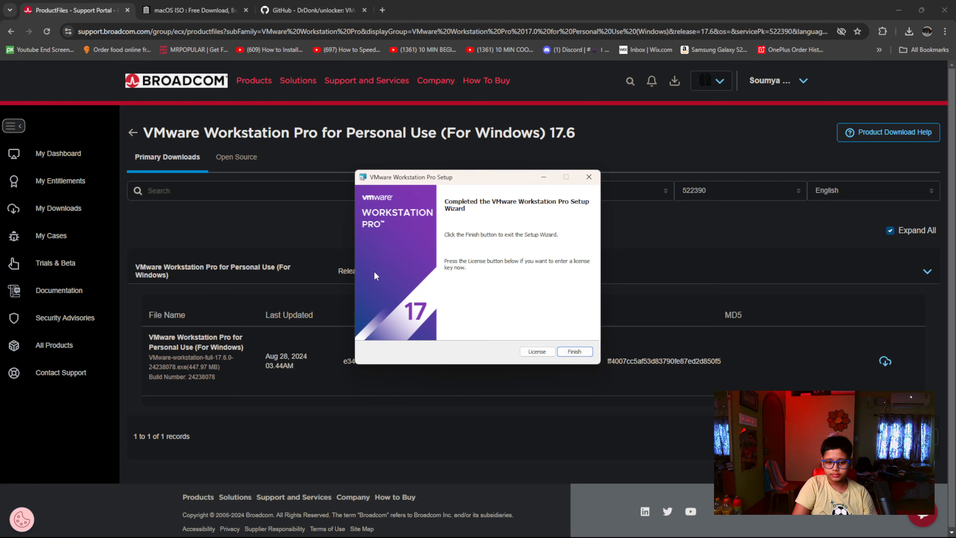
left_click(575, 351)
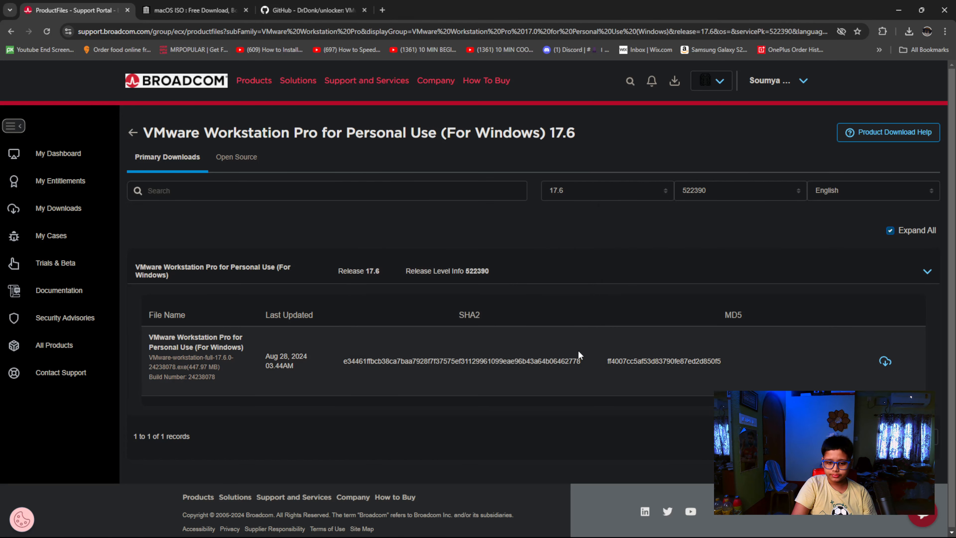
Minimize the browser, search Windows for VMware, and launch VMware Workstation Pro
left_click(899, 8)
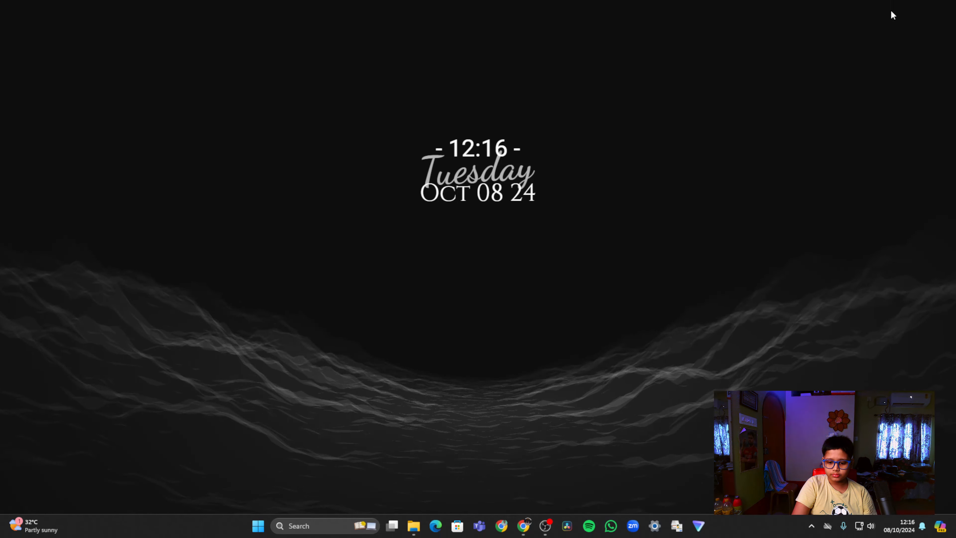
left_click(332, 526)
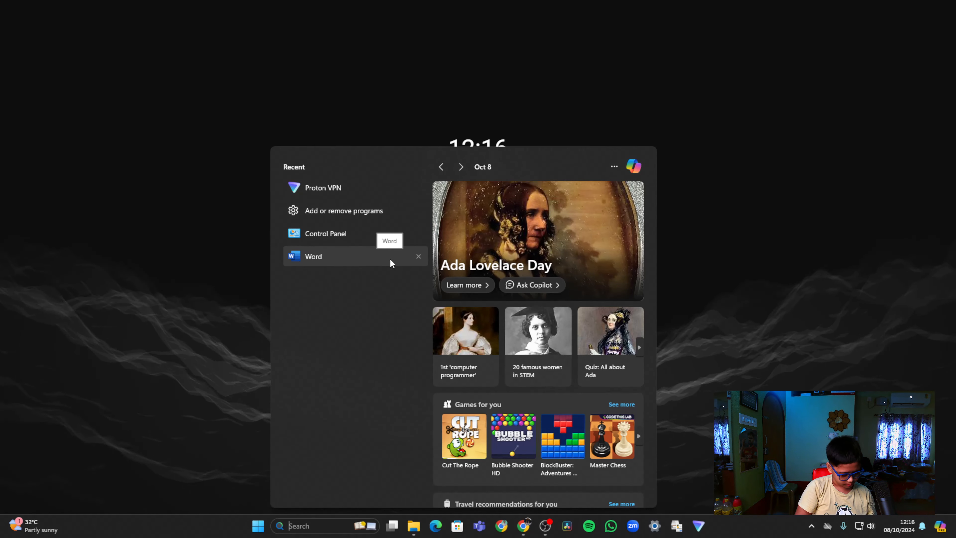
type("cm")
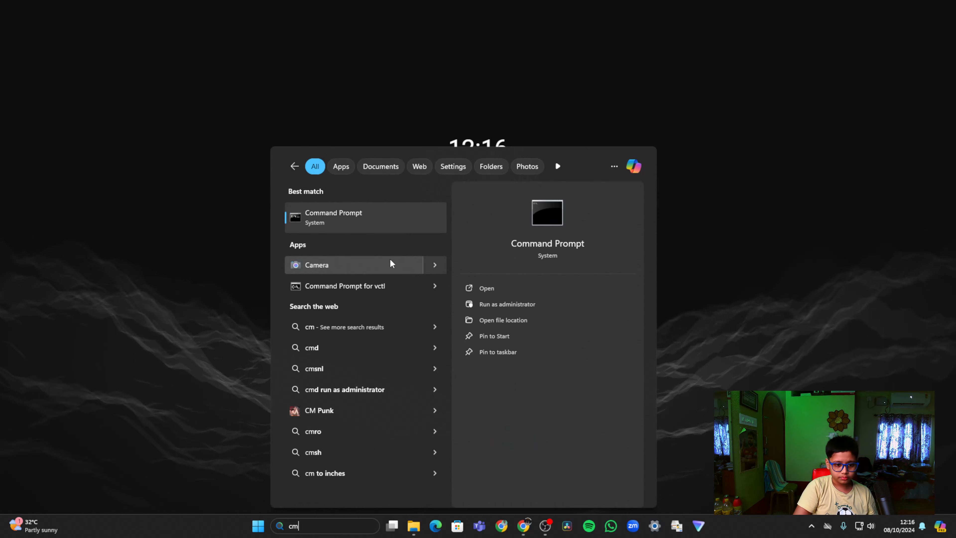
type("war")
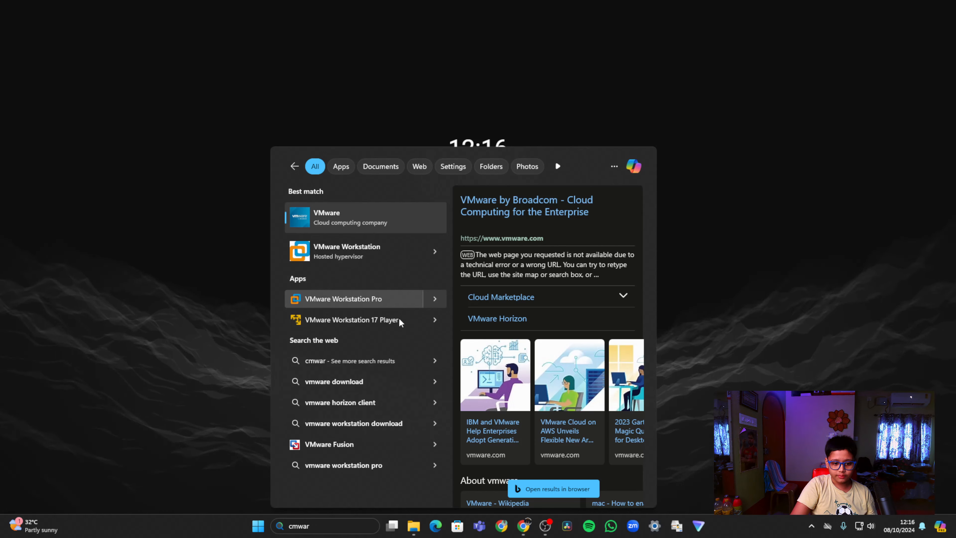
left_click(363, 302)
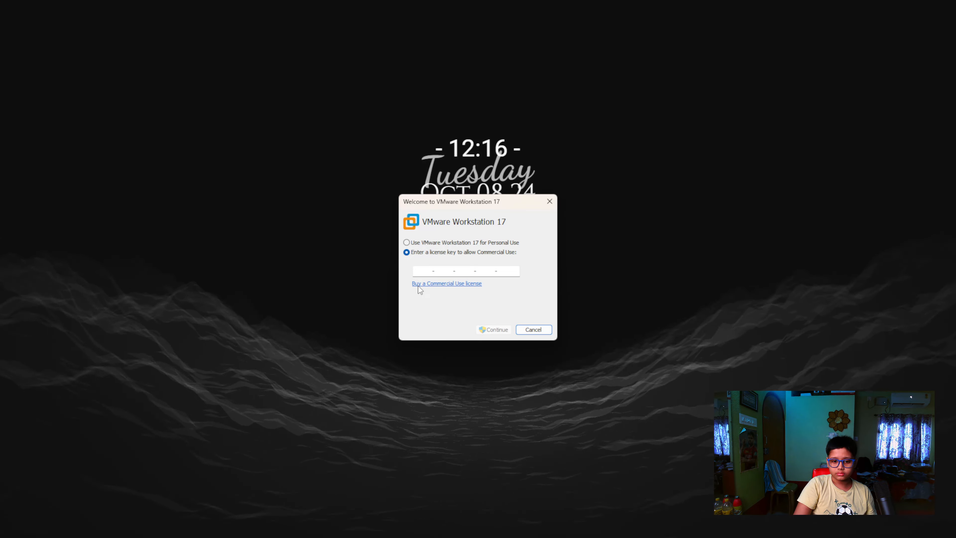
Choose to use VMware Workstation 17 for Personal Use, complete the welcome dialog, and maximize the Workstation window
left_click(432, 244)
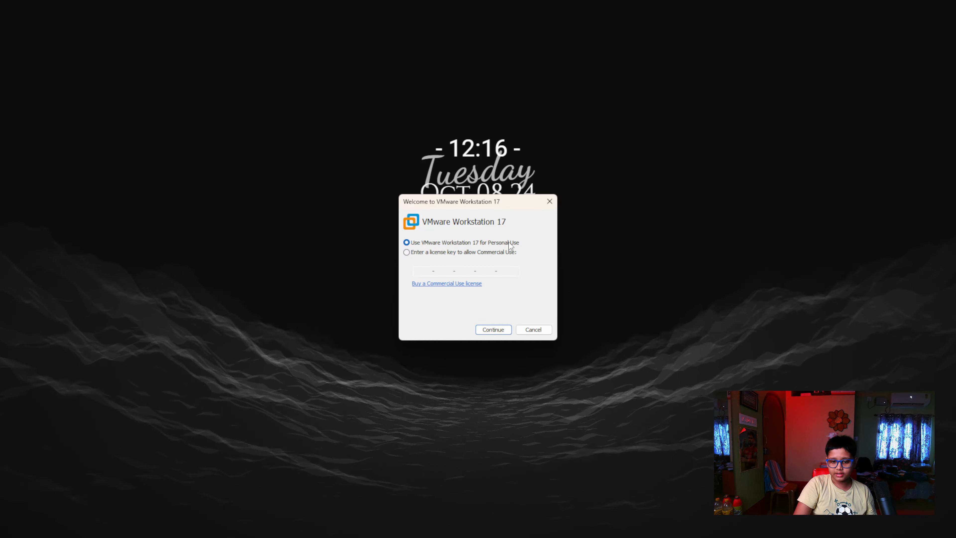
left_click(493, 329)
left_click(492, 330)
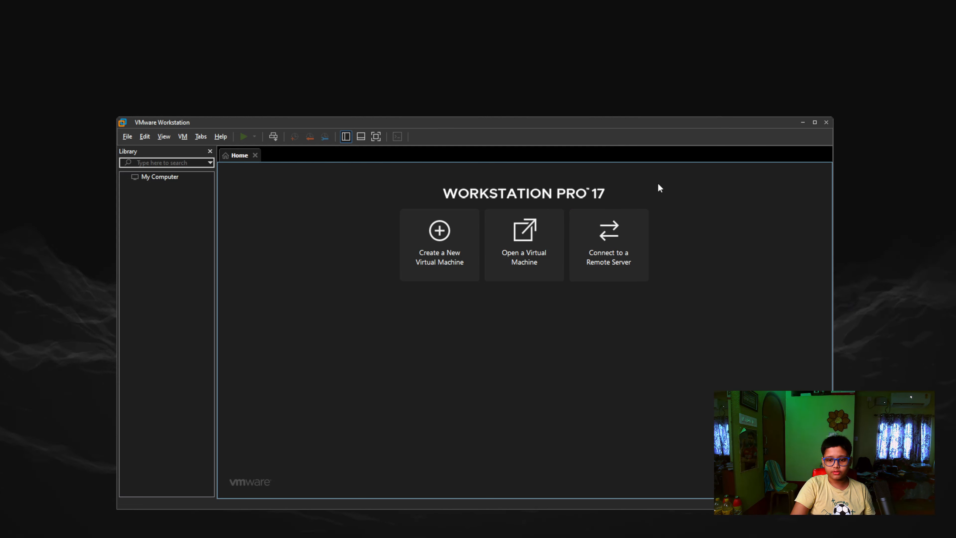
left_click(815, 122)
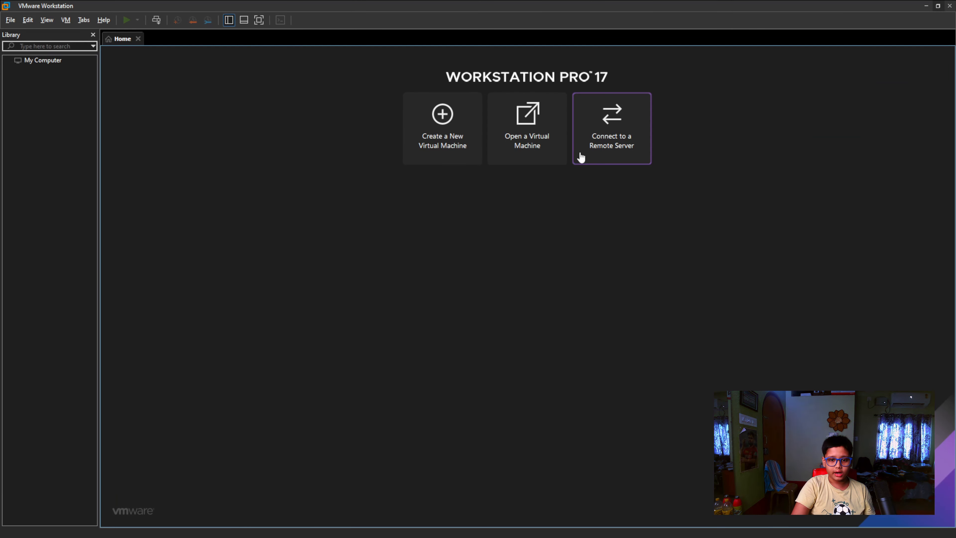
Minimize Workstation, switch back to Chrome, and bring up the ISO image files list on the Internet Archive macOS ISO page
left_click(927, 7)
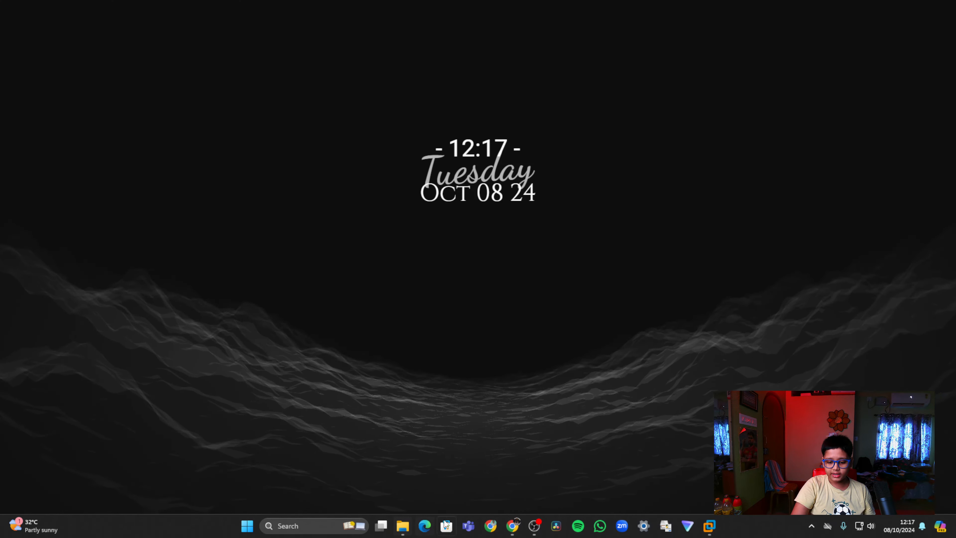
mouse_move(514, 526)
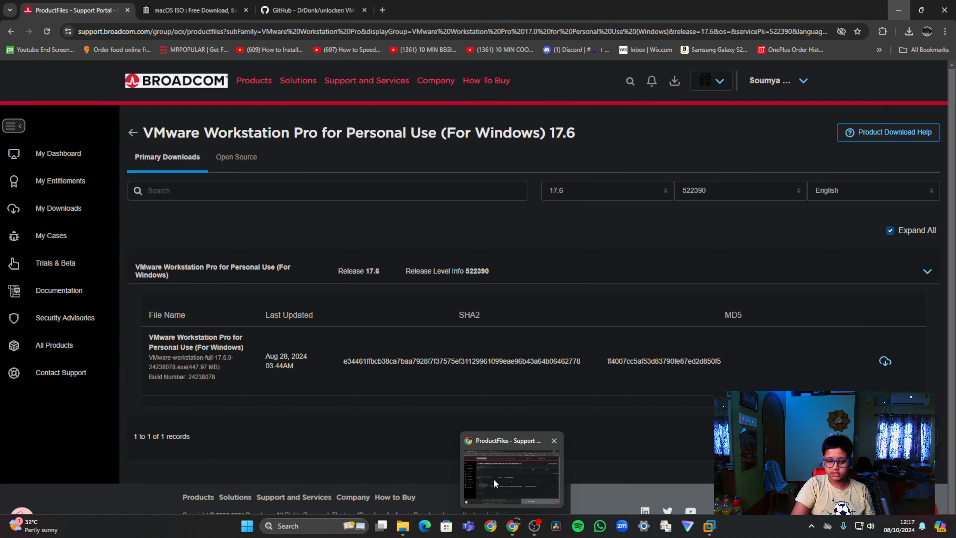
left_click(493, 478)
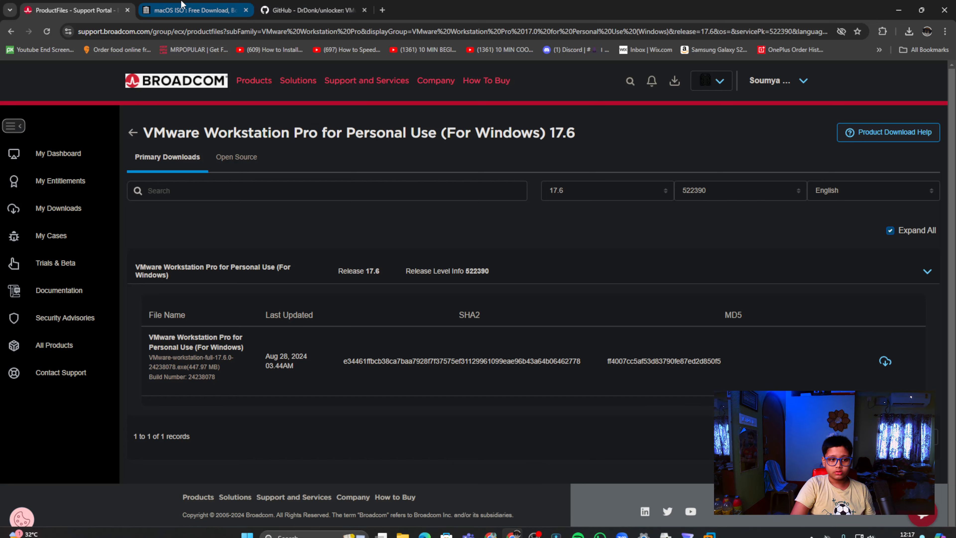
left_click(192, 10)
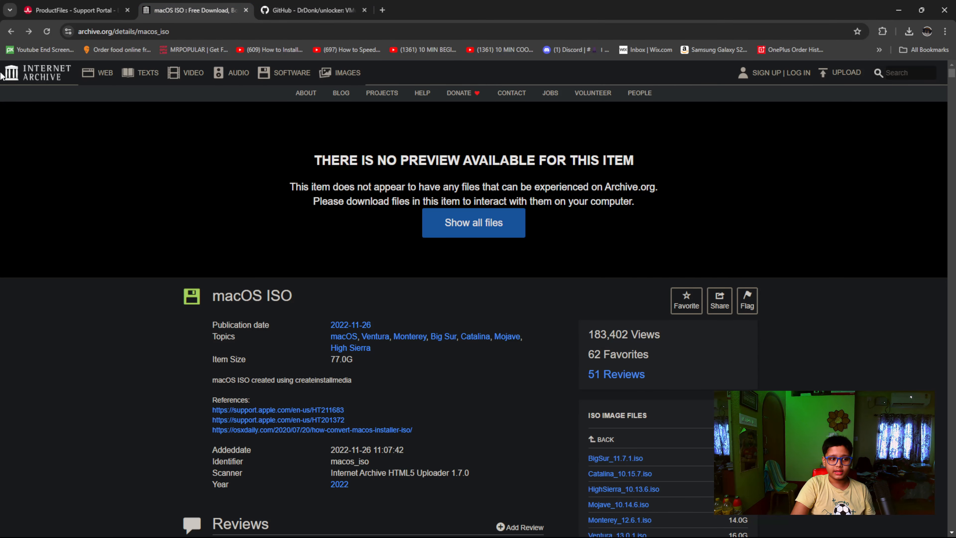
scroll(676, 319, "down", 4)
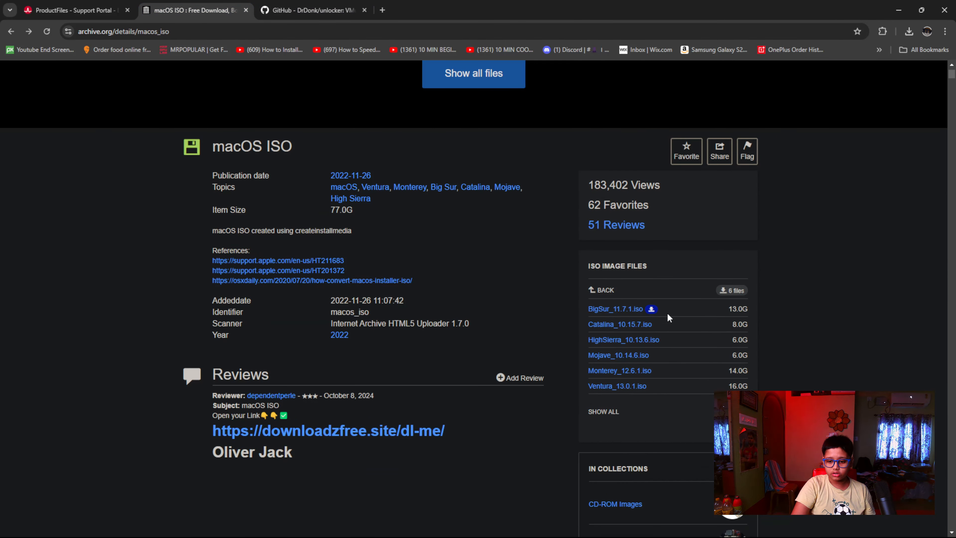
Examine the macOS ISO page's address and its list of ISO image files, including the BigSur_11.7.1.iso entry
scroll(448, 267, "up", 4)
left_click(147, 31)
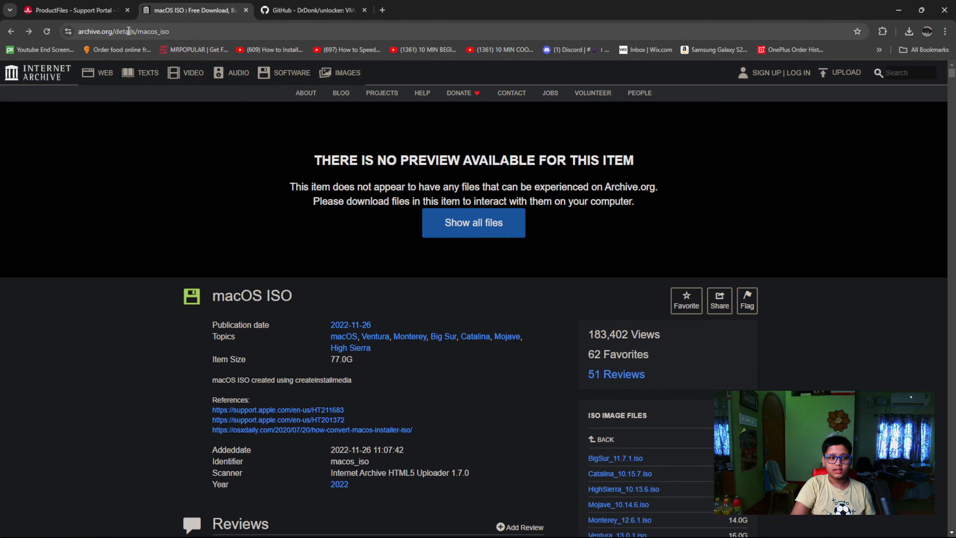
double_click(147, 32)
left_click(76, 342)
scroll(639, 315, "down", 3)
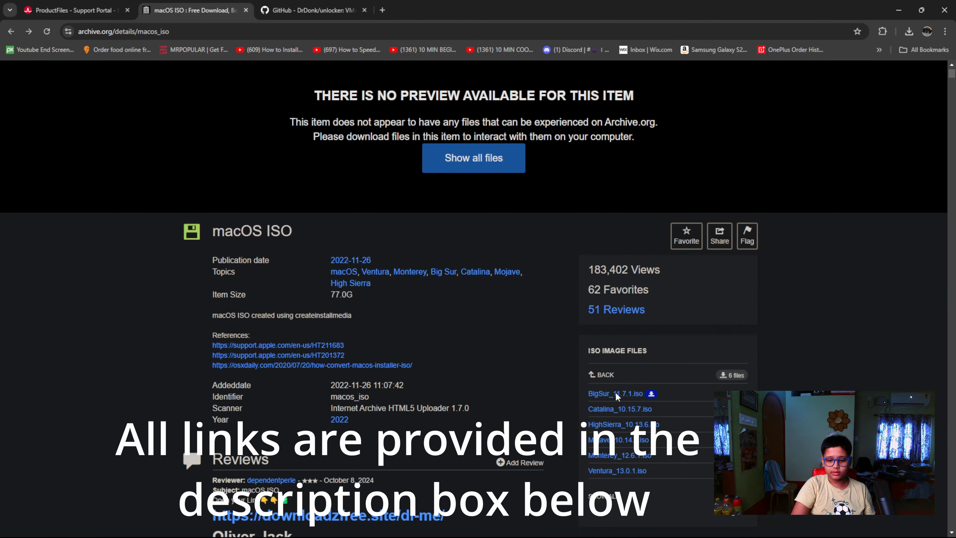
mouse_move(636, 360)
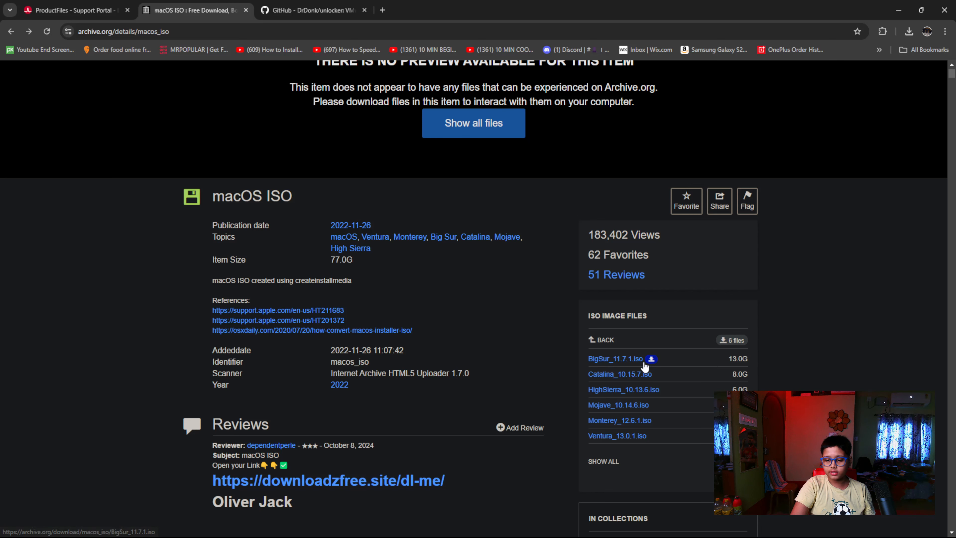
Switch to the DrDonk/unlocker repository on GitHub and open the Unlocker 4.2.7 release with its downloadable assets
left_click(295, 4)
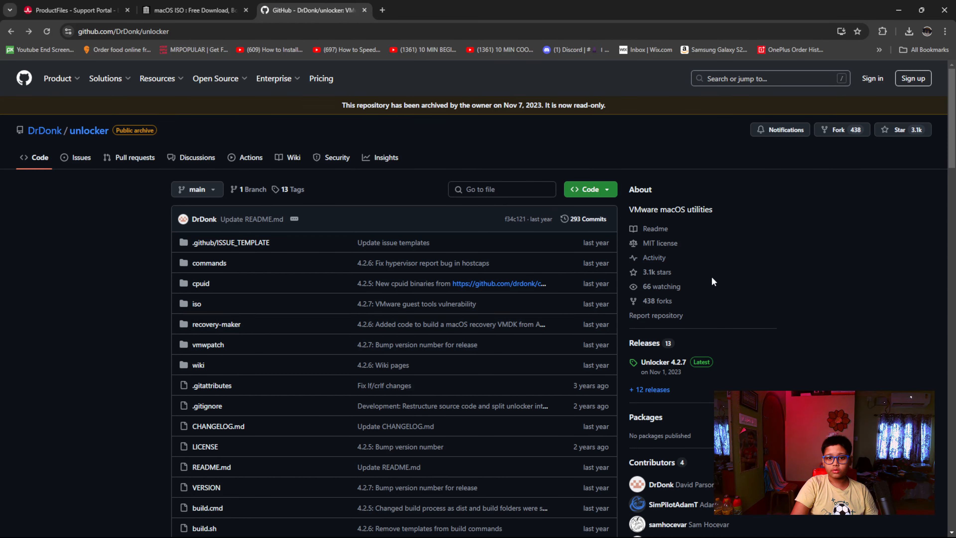
scroll(693, 266, "down", 3)
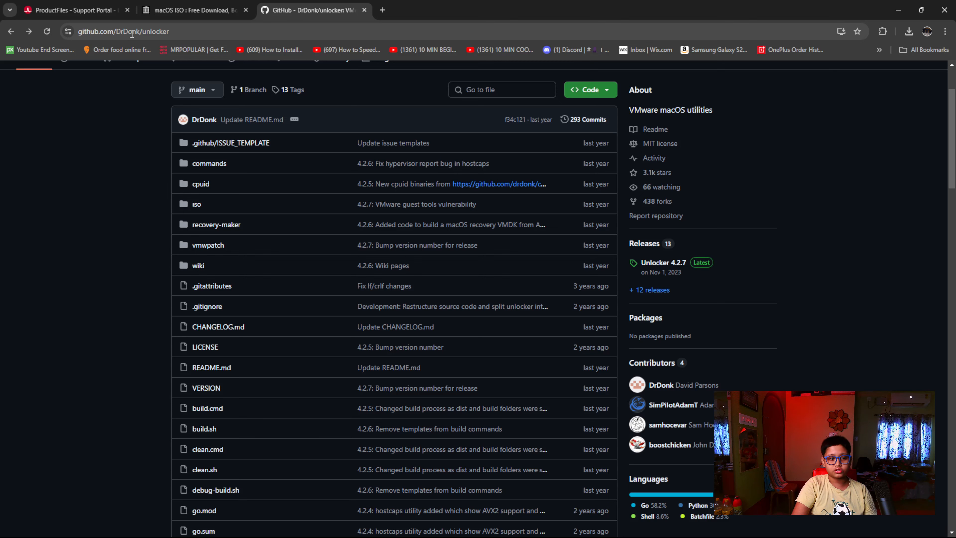
left_click(671, 265)
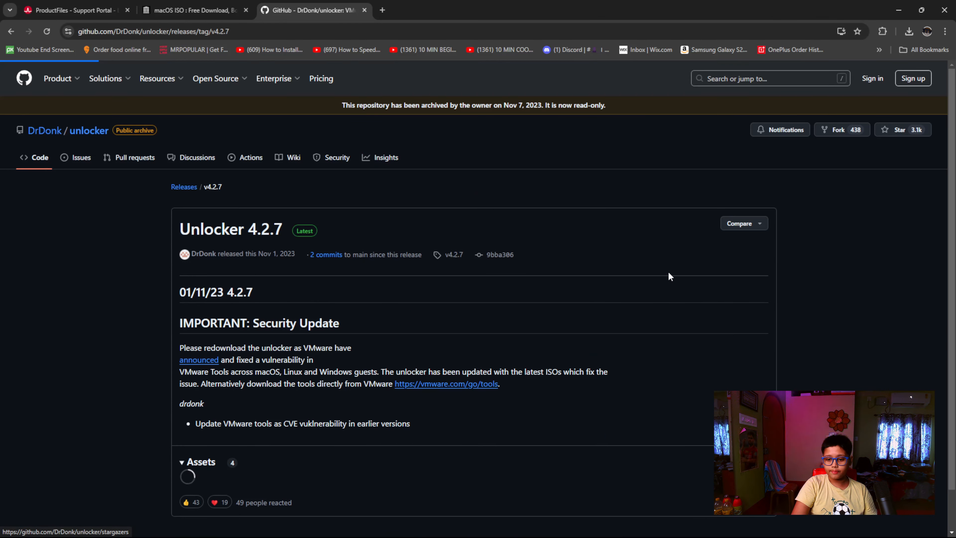
scroll(356, 307, "down", 3)
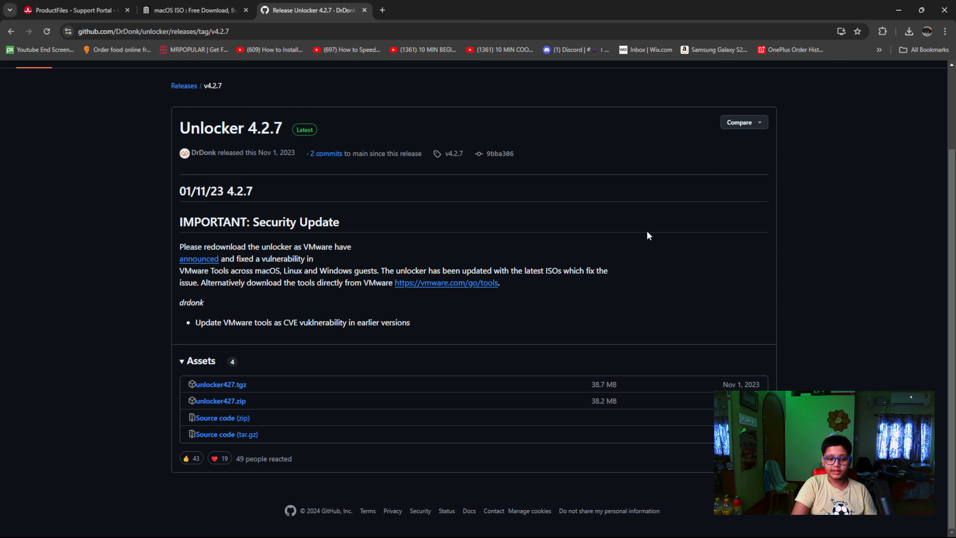
Minimize the browser and switch to File Explorer, showing the MacOS folder with the Big Sur image and the unlocker archive
left_click(898, 4)
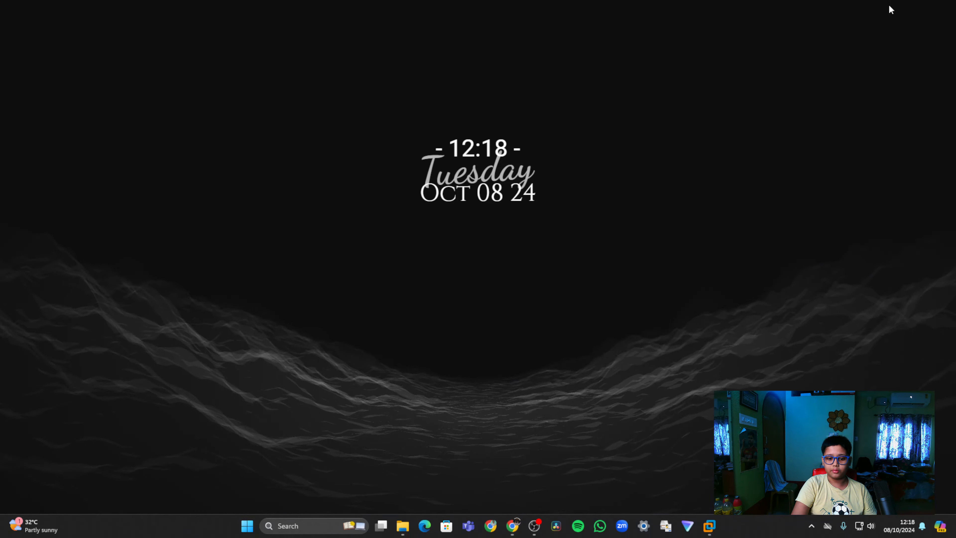
left_click(403, 526)
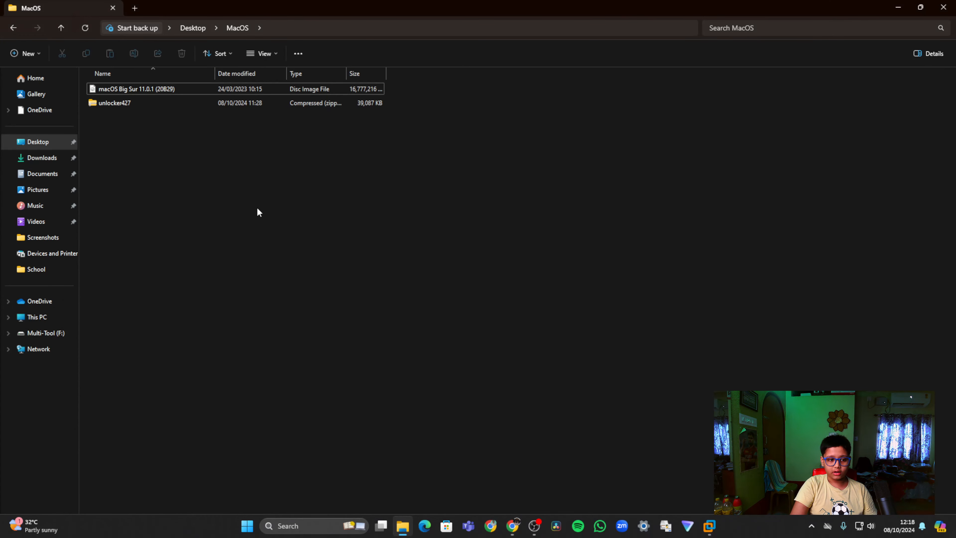
mouse_move(94, 112)
left_mouse_down()
mouse_move(109, 90)
mouse_move(158, 134)
left_mouse_up()
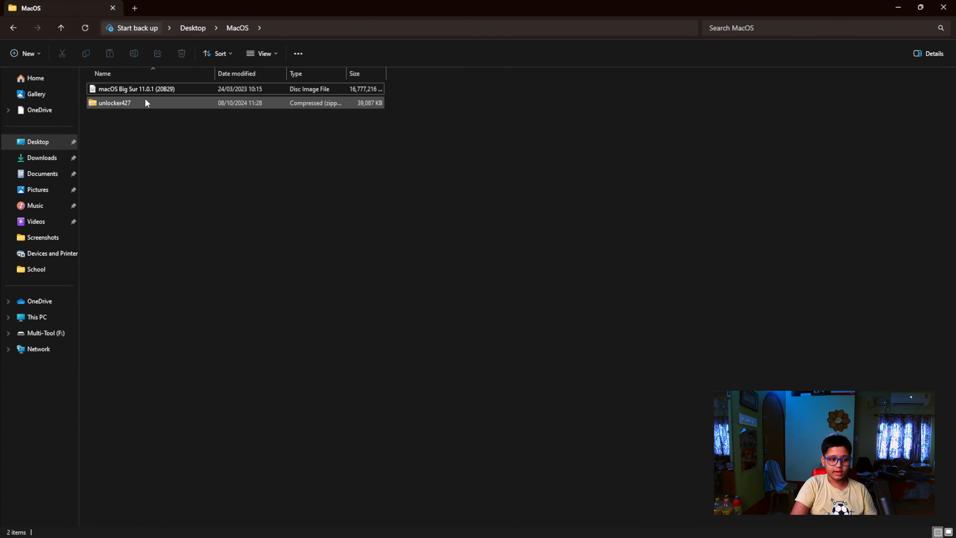
left_click(130, 89)
left_click(170, 116)
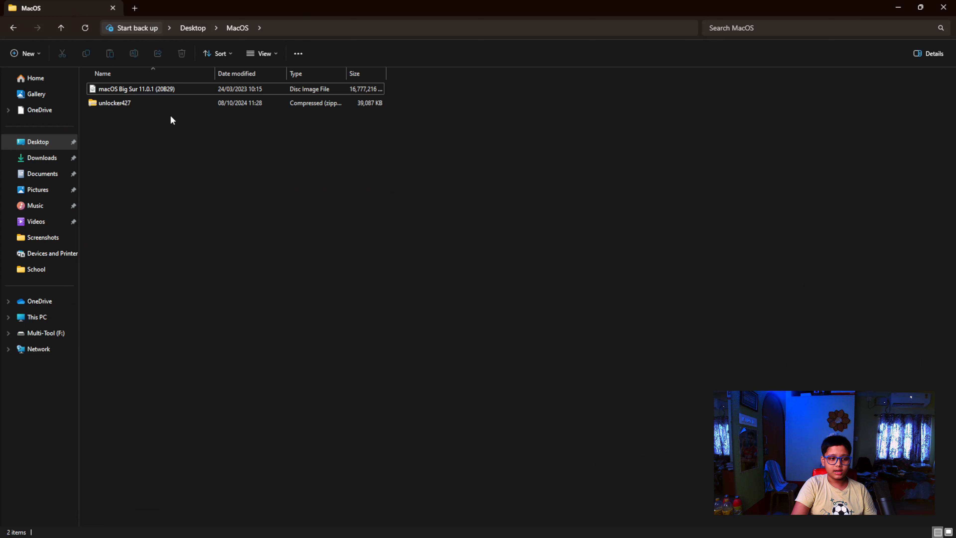
Extract the unlocker427 archive to the suggested folder inside MacOS, showing the extracted files when complete
left_click(155, 109)
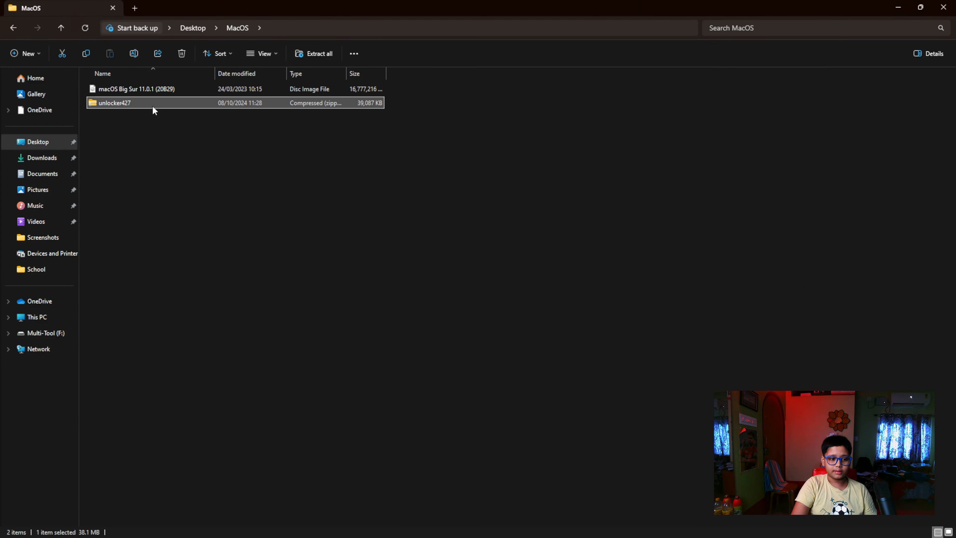
right_click(153, 106)
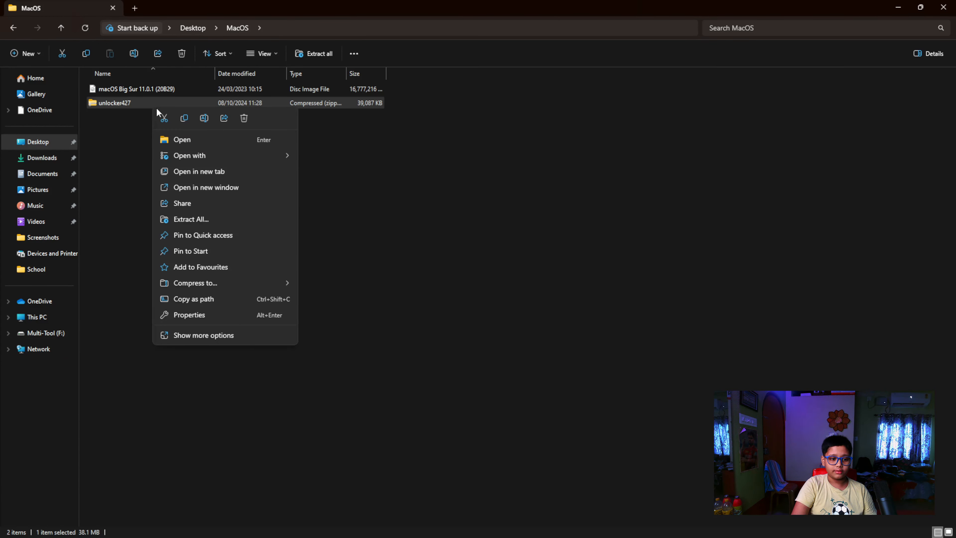
mouse_move(188, 159)
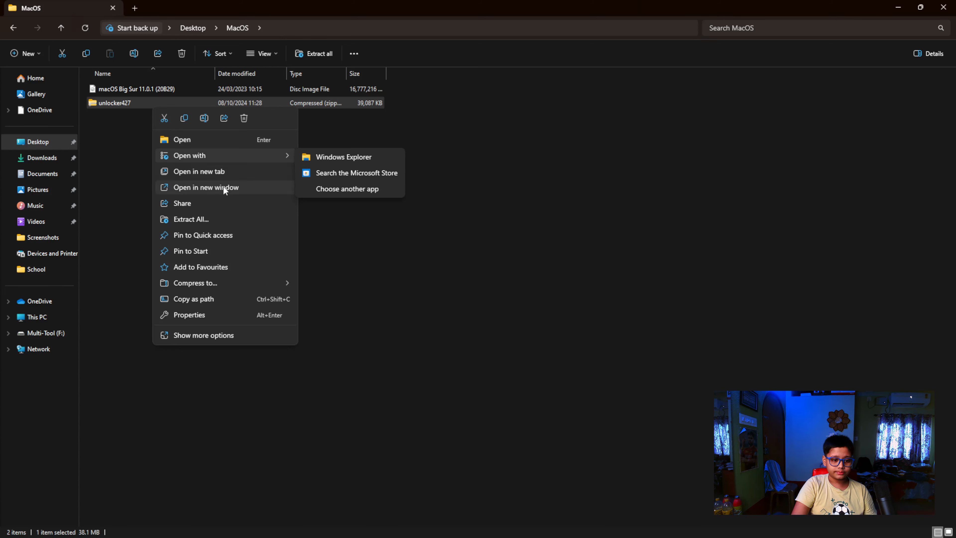
left_click(203, 222)
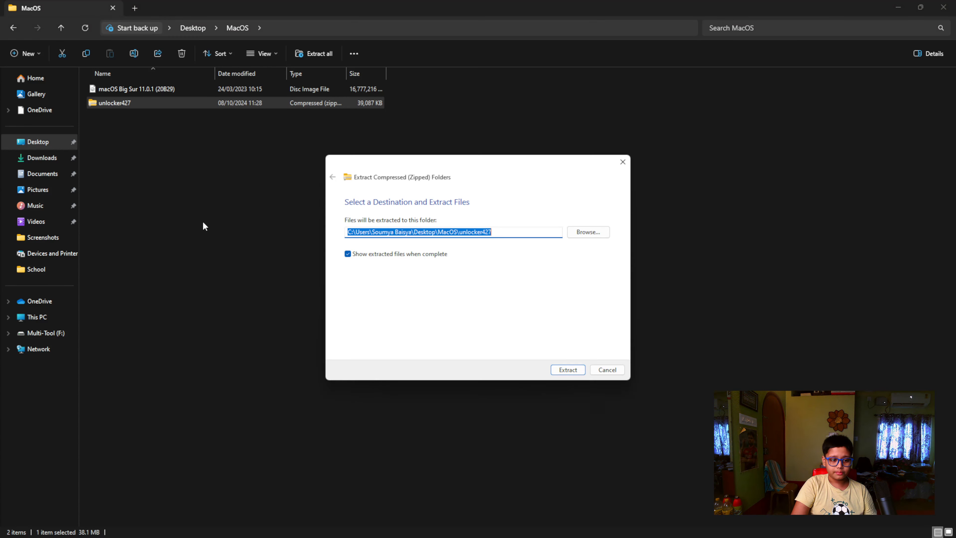
left_click(569, 369)
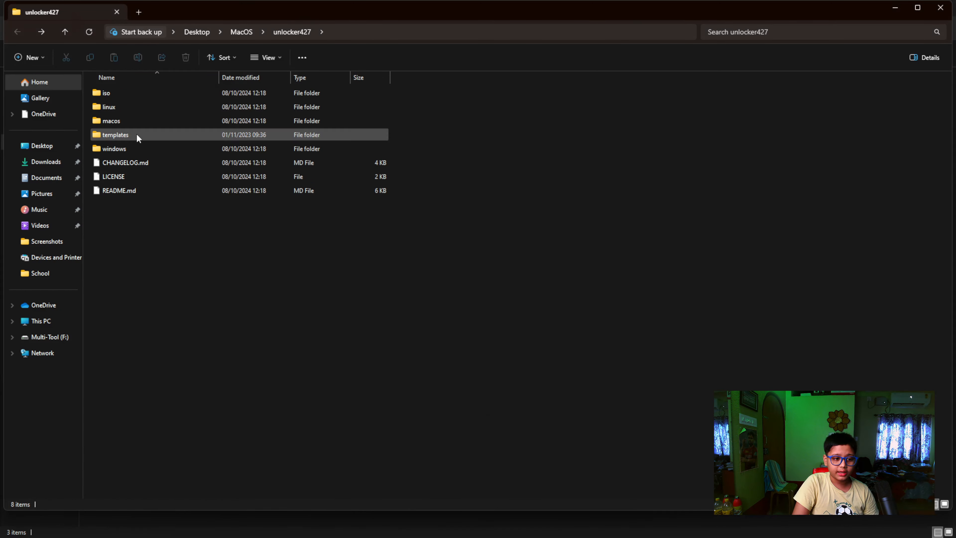
Run the unlock application from the unlocker's windows folder and close its console window once patching is complete
double_click(130, 147)
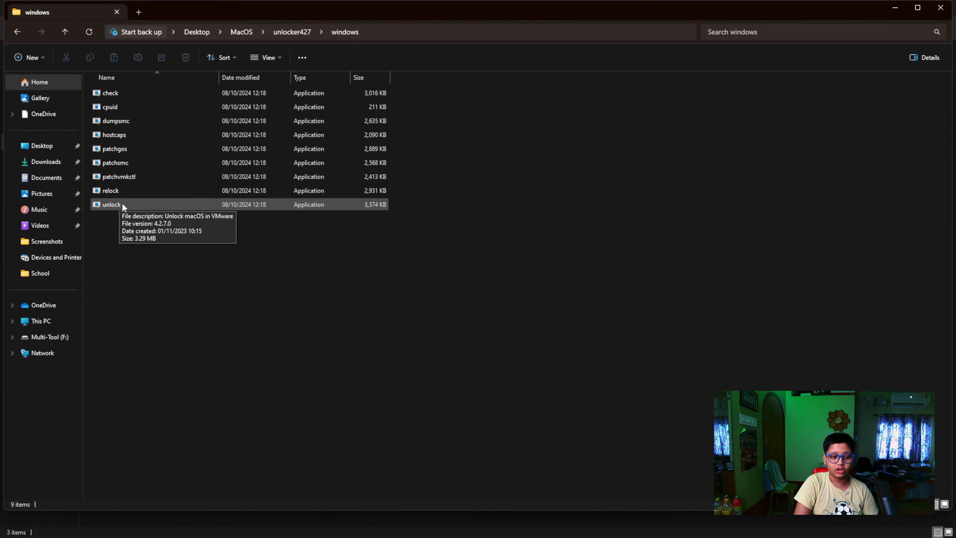
double_click(195, 206)
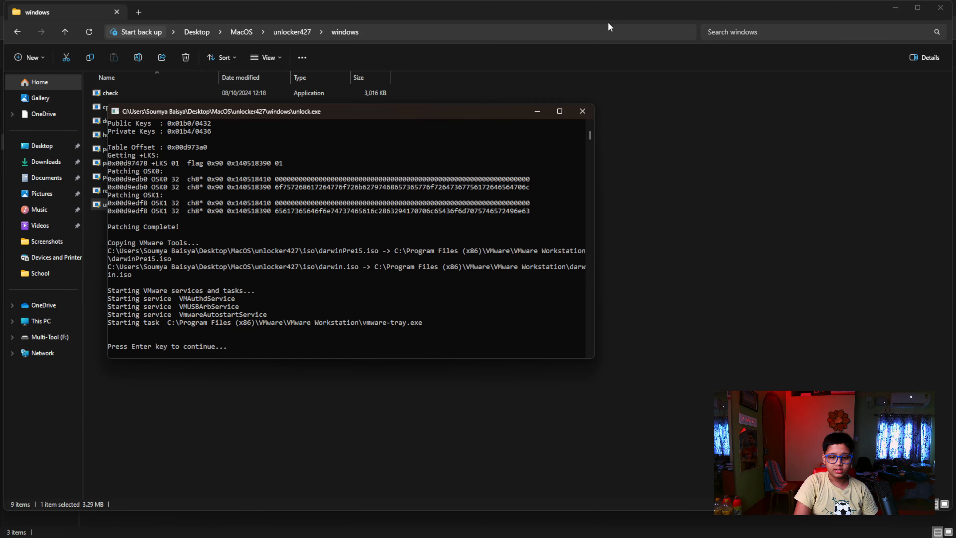
left_click(583, 112)
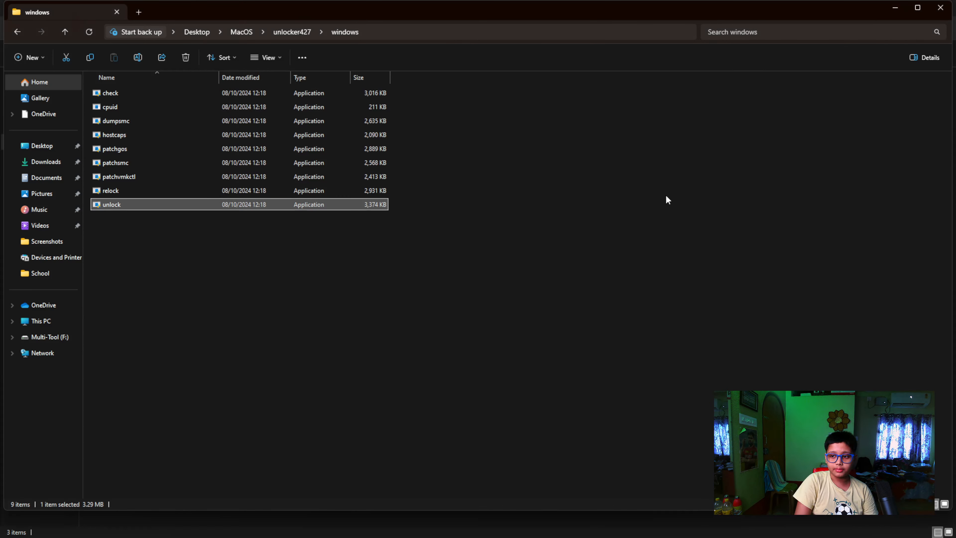
Show the desktop and launch VMware Workstation Pro from the recent apps in Windows search
left_click(955, 531)
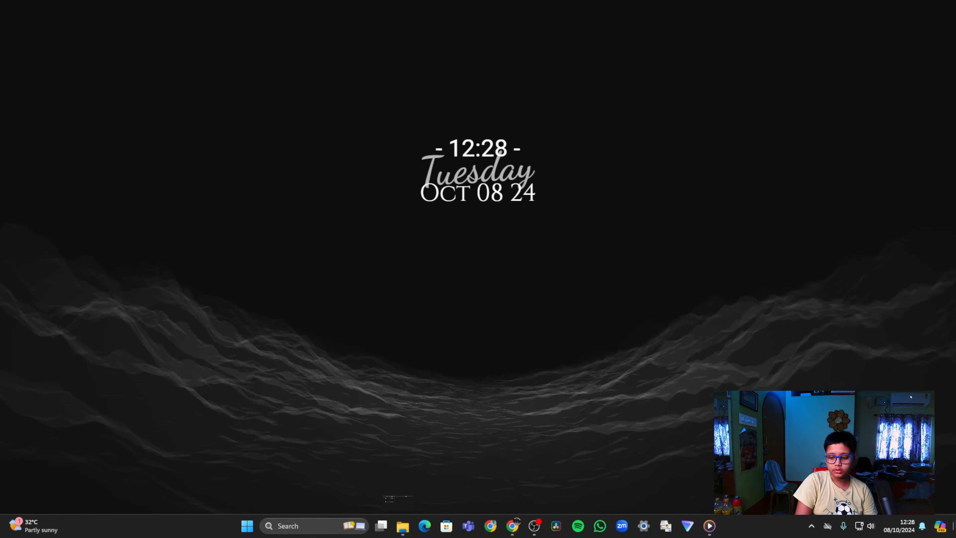
left_click(279, 530)
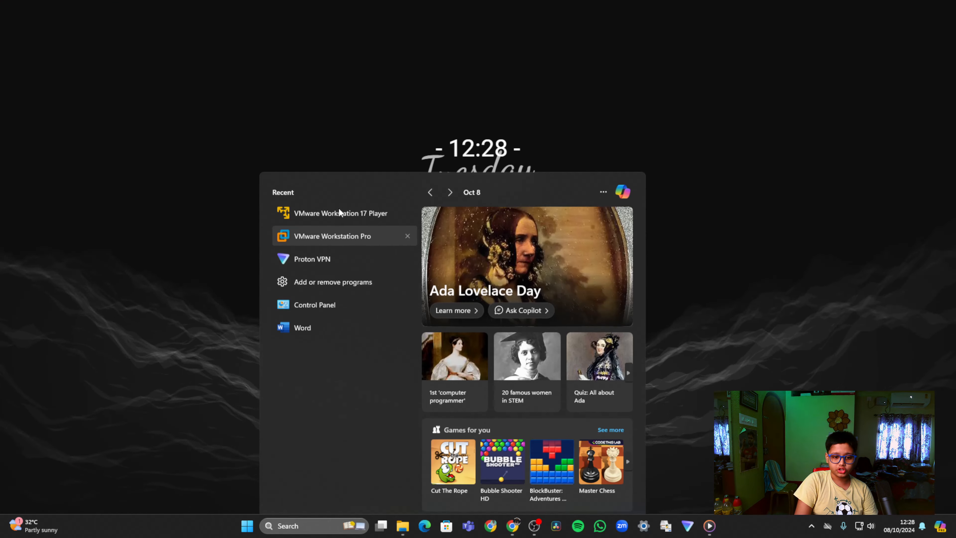
left_click(339, 210)
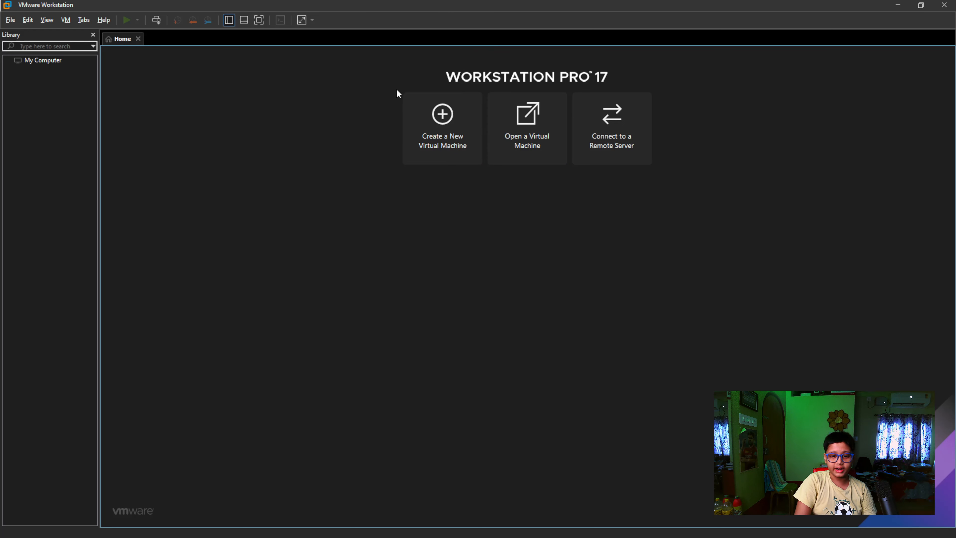
Start a new virtual machine with the Typical configuration and use macOS Big Sur 11.0.1 (20B29) as the installer disc image
left_click(445, 144)
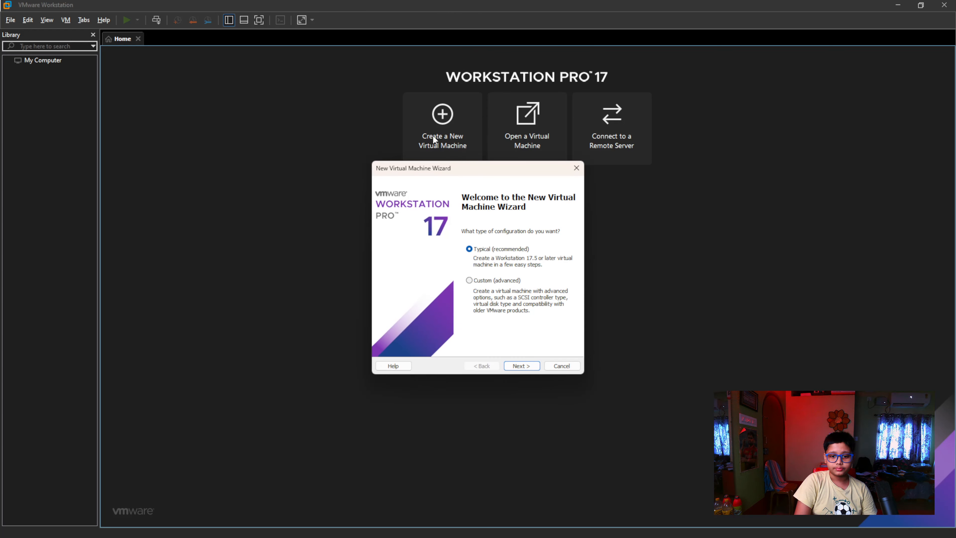
left_click(521, 365)
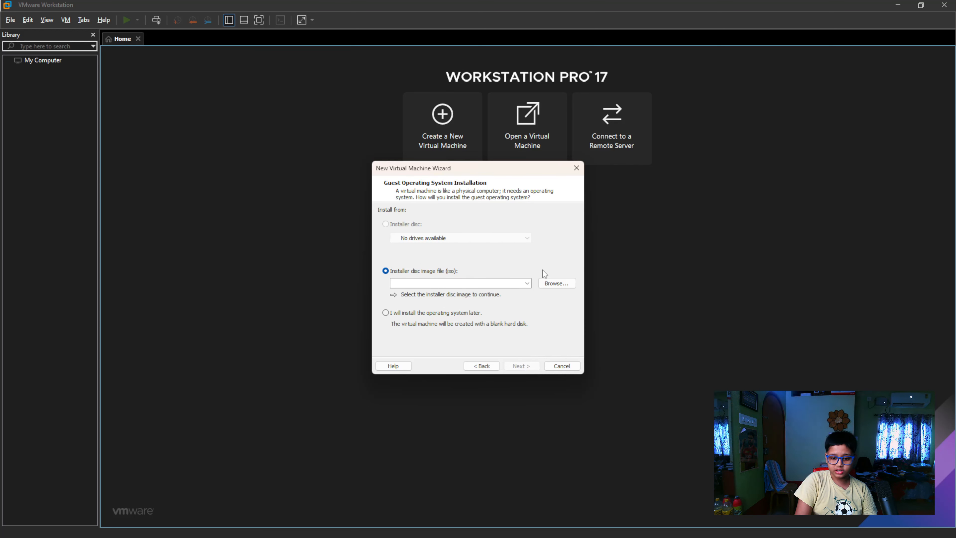
left_click(556, 282)
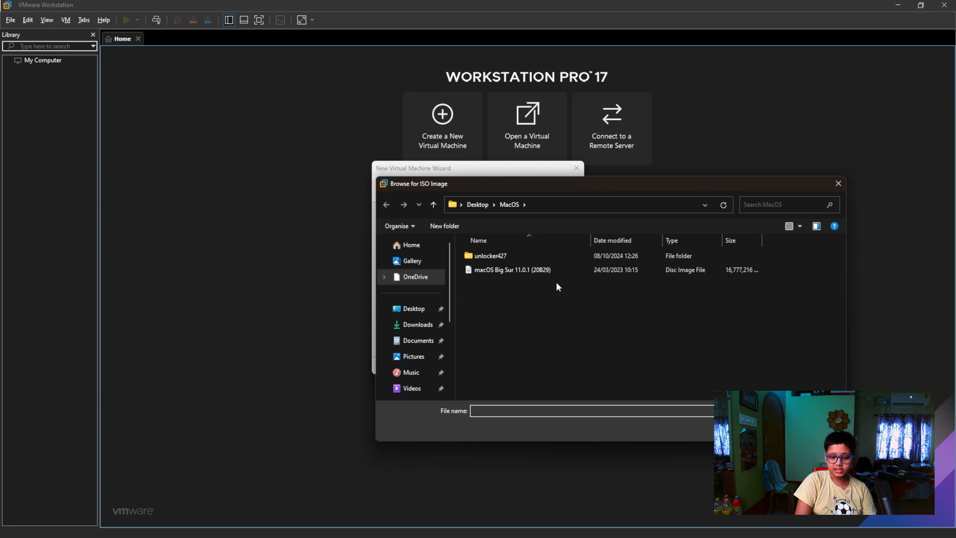
left_click(524, 272)
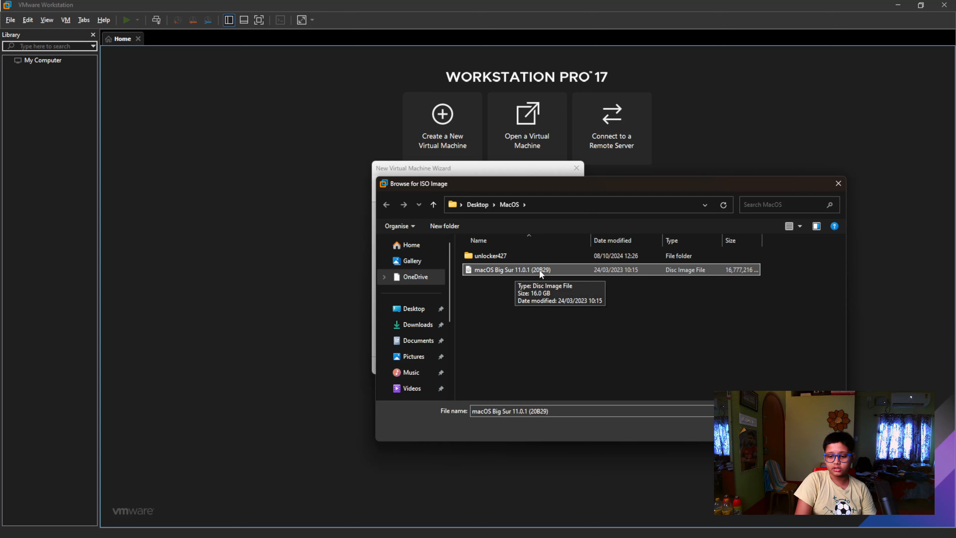
left_click(773, 429)
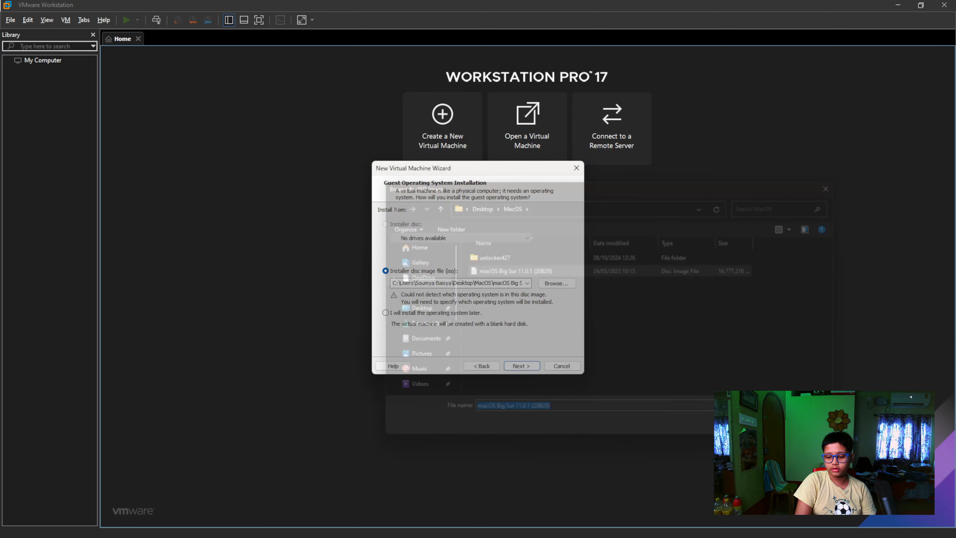
left_click(522, 366)
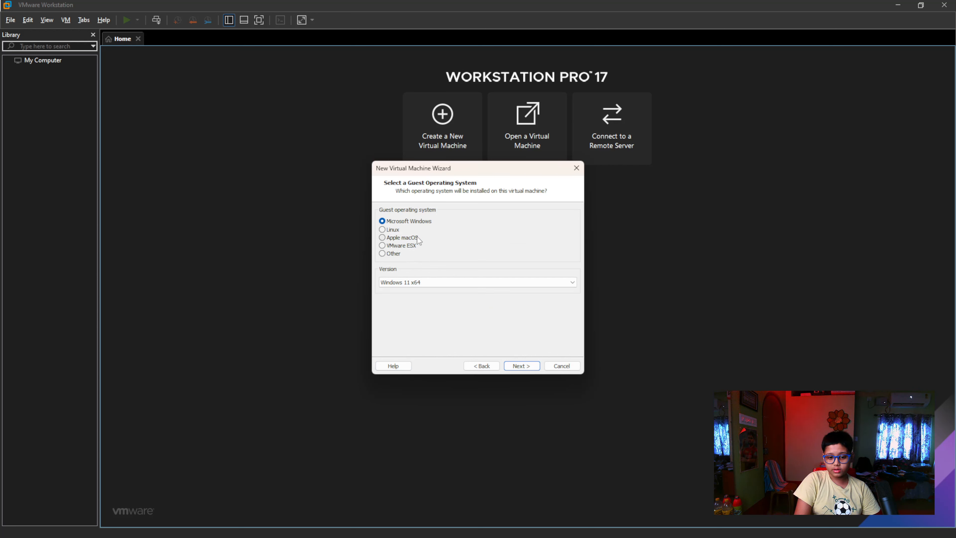
Set the guest operating system to Apple macOS, version macOS 11, and continue to the naming page
left_click(382, 238)
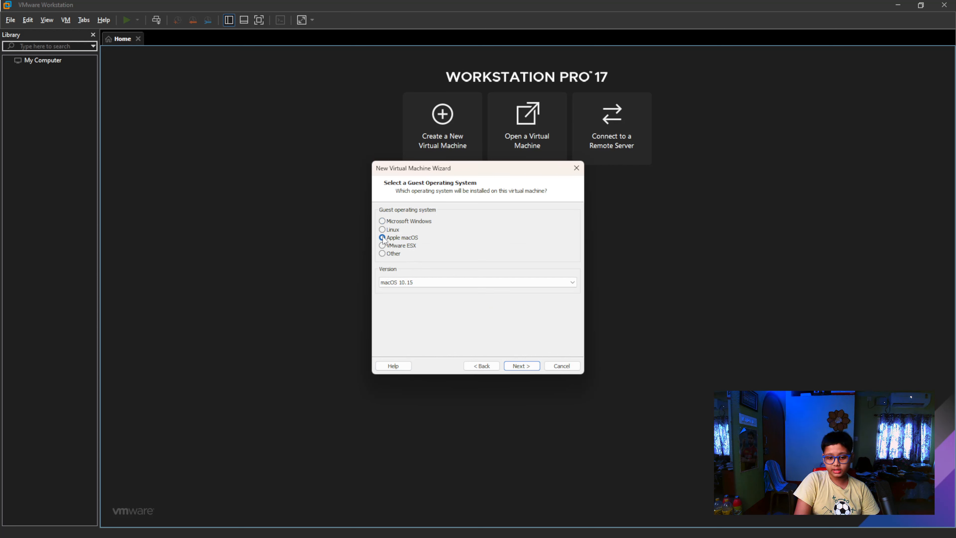
left_click(430, 281)
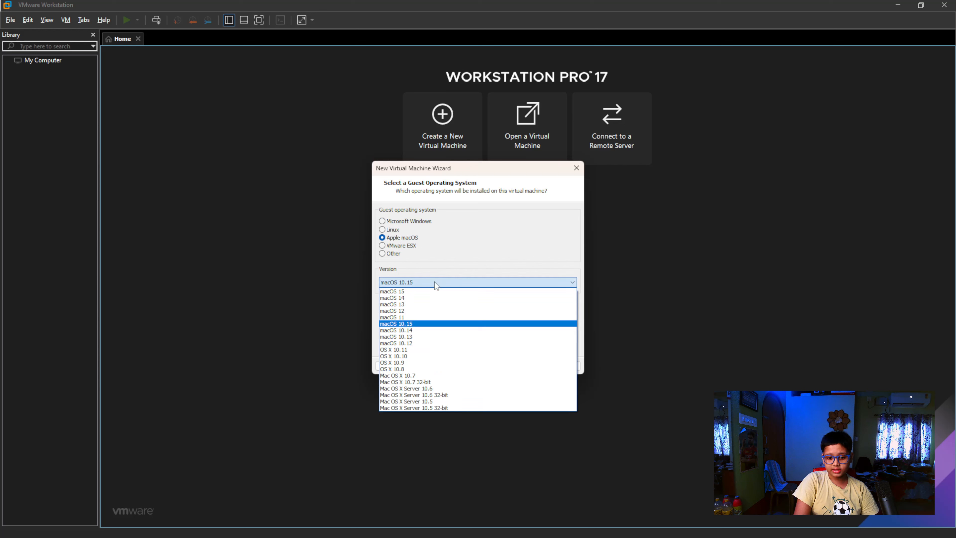
left_click(409, 317)
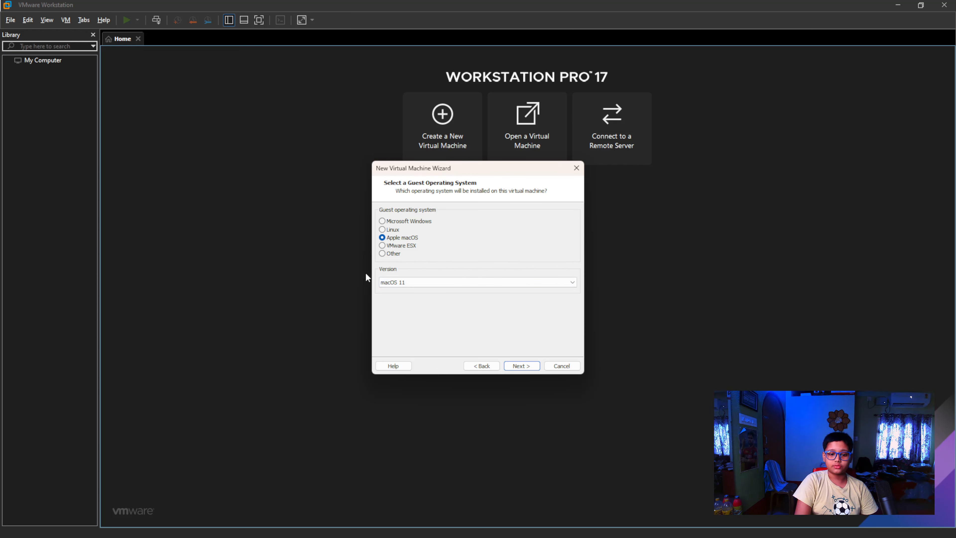
left_click(520, 366)
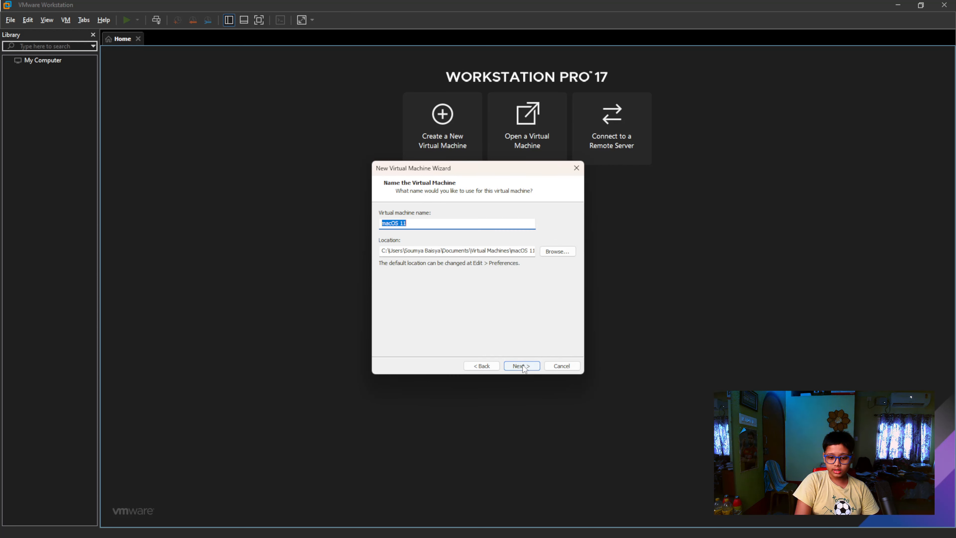
Accept the name macOS 11 and the default location, and keep an 80 GB disk split into multiple files
left_click(523, 365)
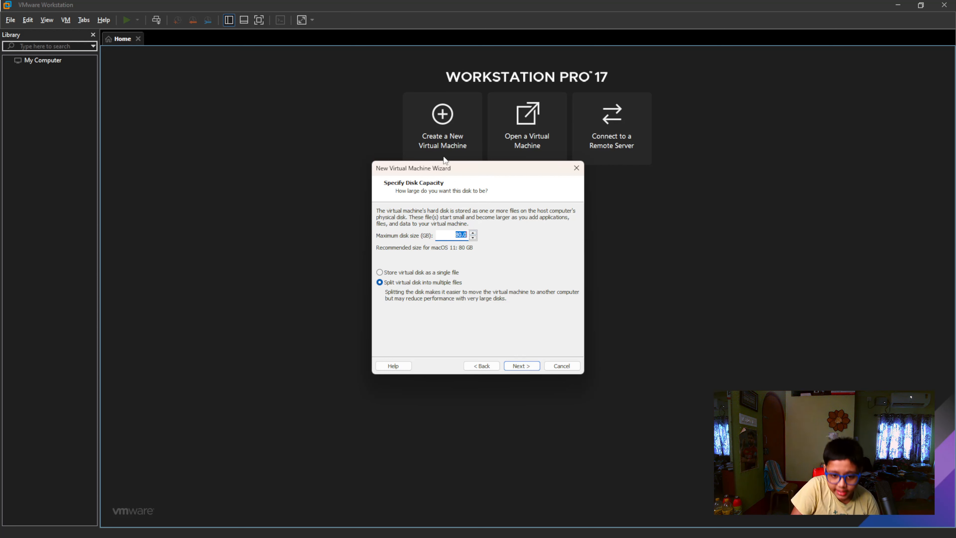
left_click(467, 234)
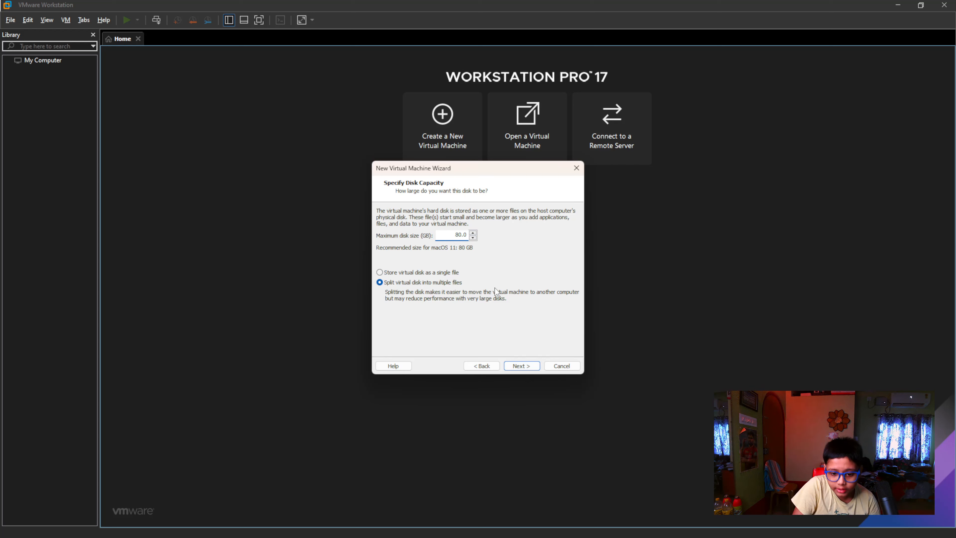
left_click(525, 367)
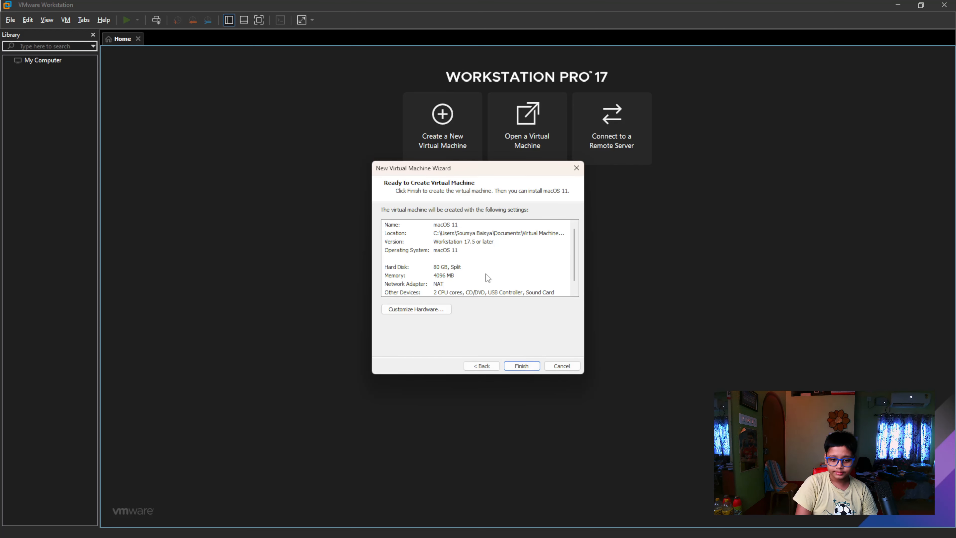
Finish creating the macOS 11 virtual machine, power it on, and dismiss the hints that come up
left_click(526, 367)
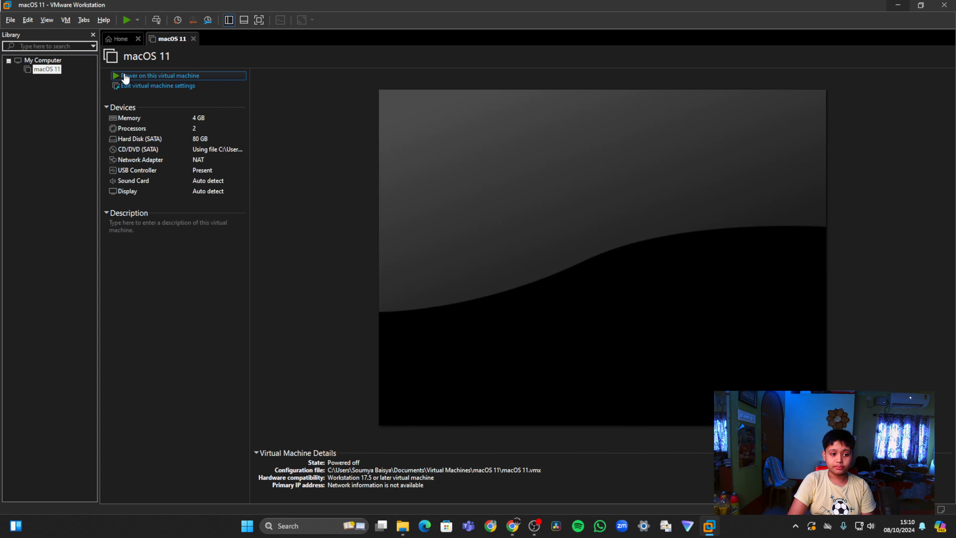
left_click(199, 78)
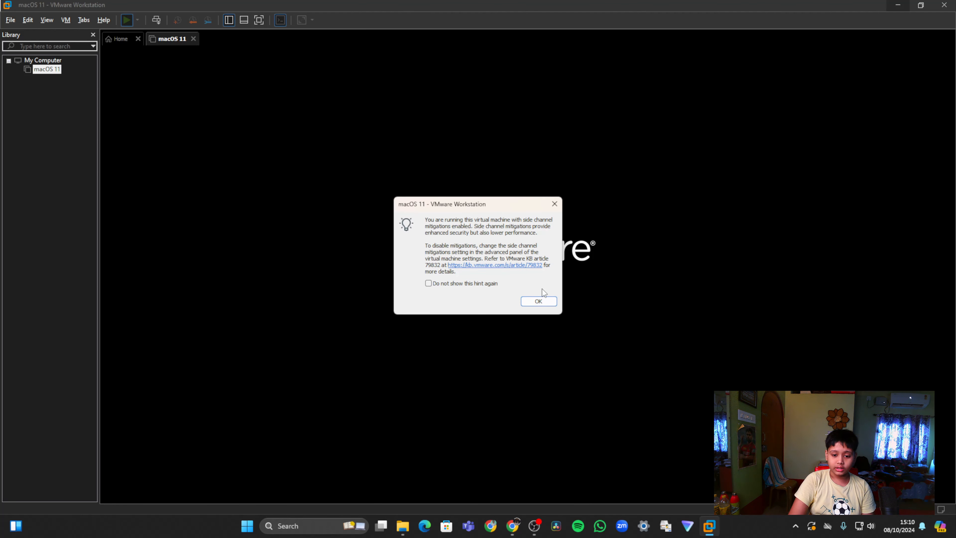
left_click(538, 301)
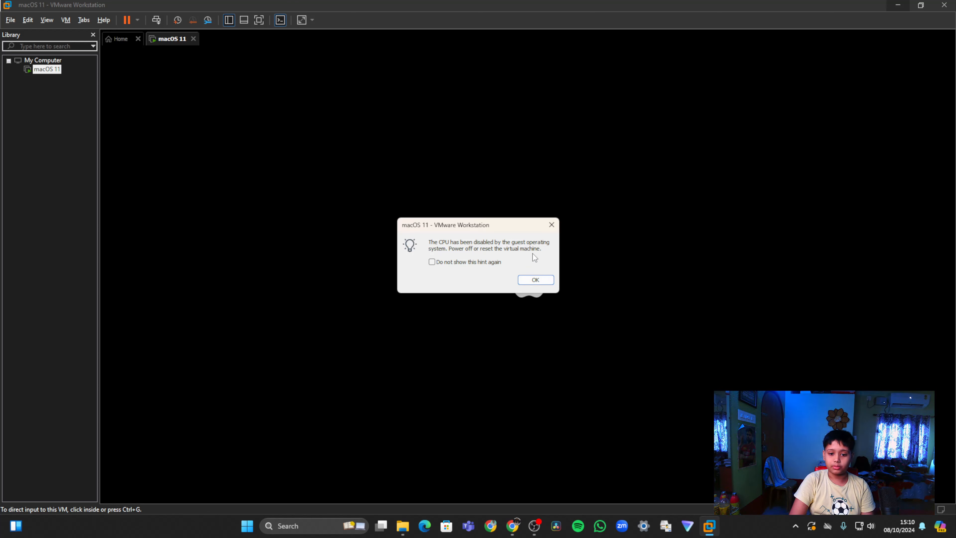
left_click(534, 277)
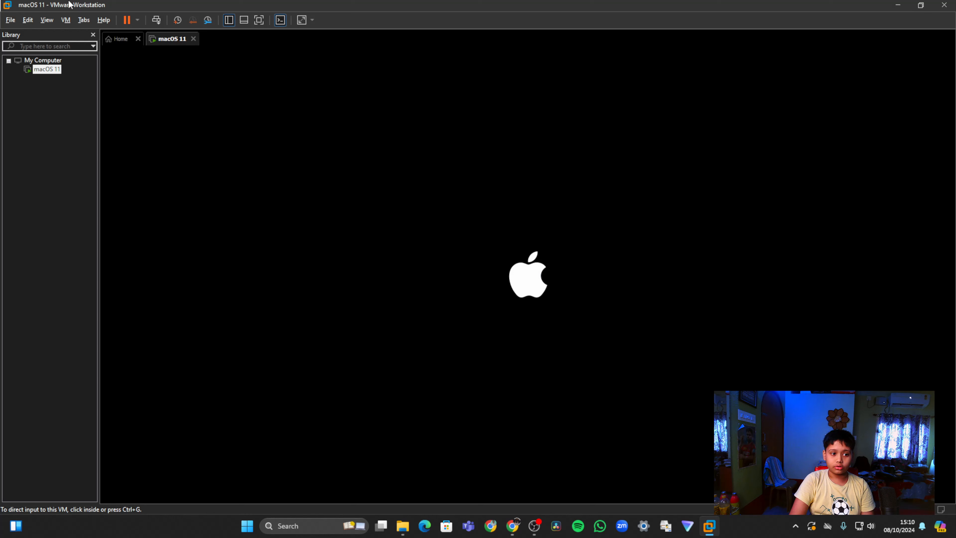
Shut down the macOS 11 guest and confirm the shutdown
left_click(135, 21)
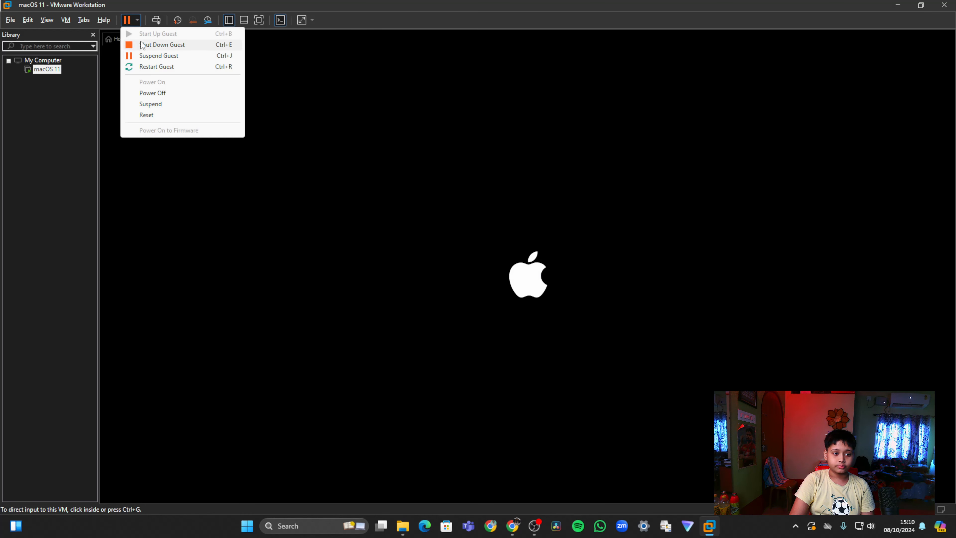
left_click(155, 45)
left_click(493, 279)
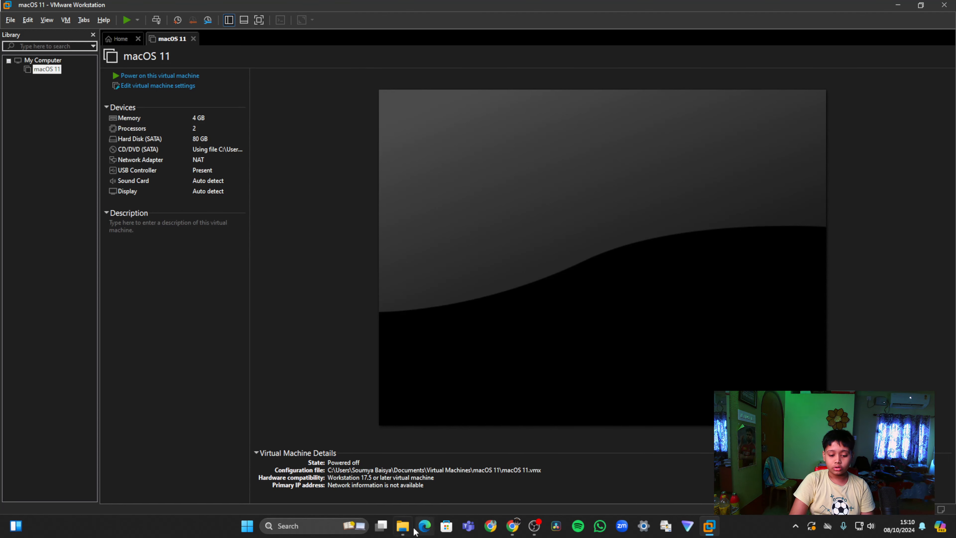
Switch to File Explorer and open the macOS 11 folder inside Virtual Machines in Documents, looking through its files
left_click(403, 526)
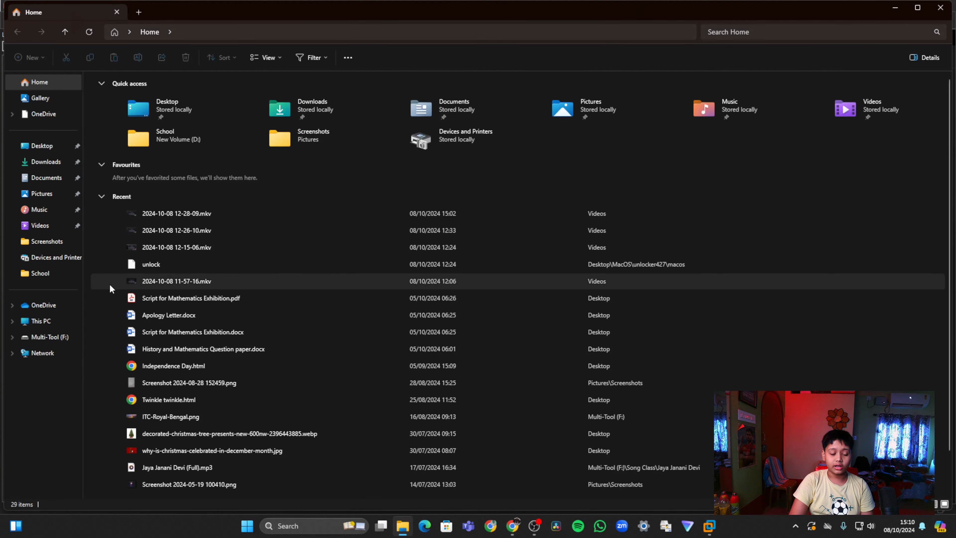
left_click(50, 180)
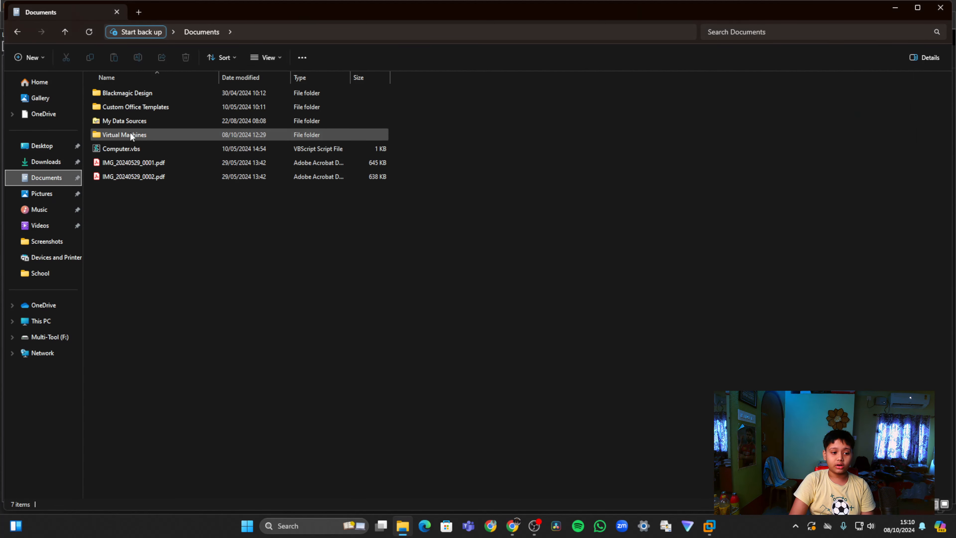
left_click(124, 136)
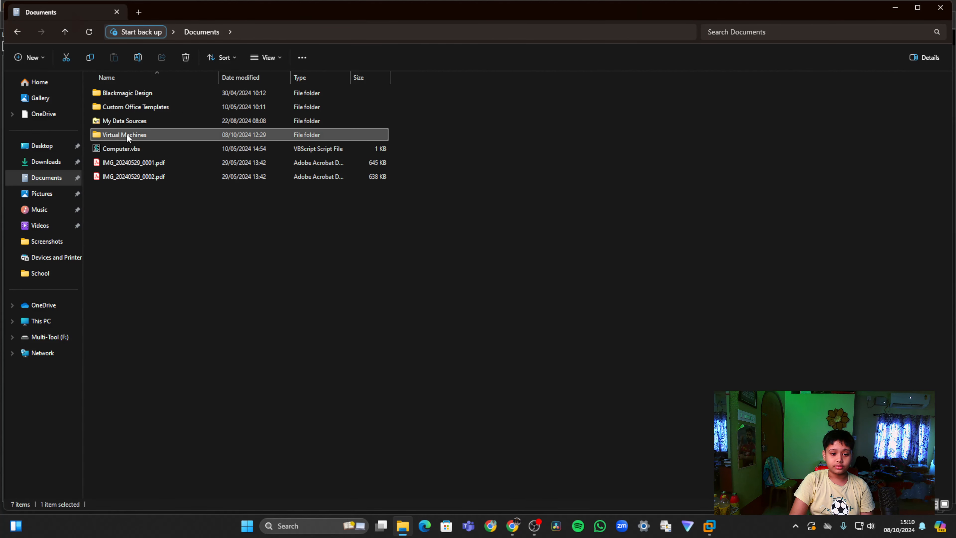
double_click(127, 136)
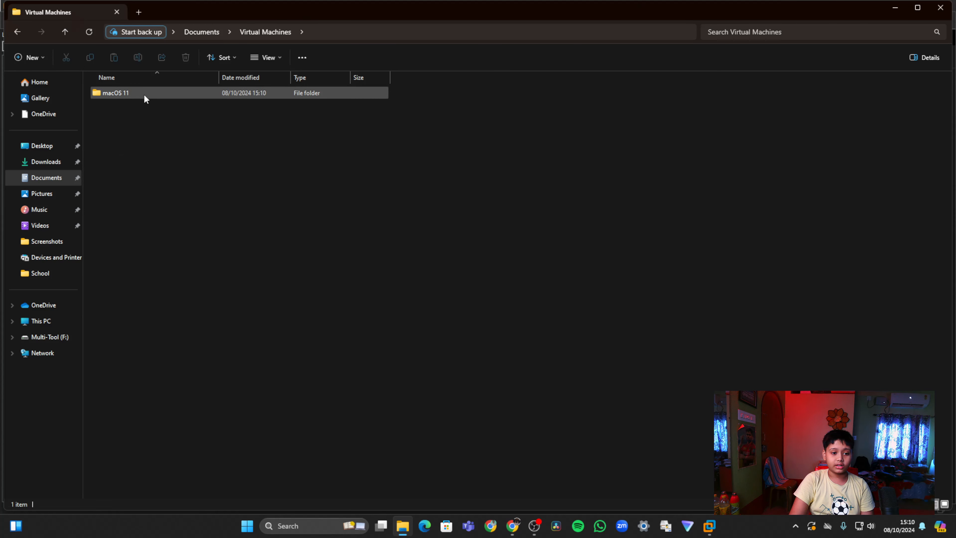
left_click(143, 93)
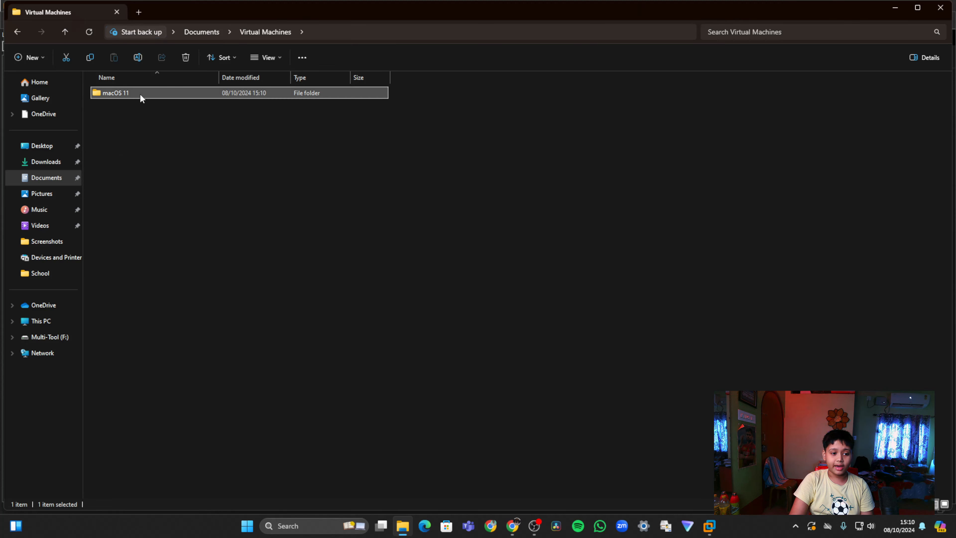
double_click(154, 94)
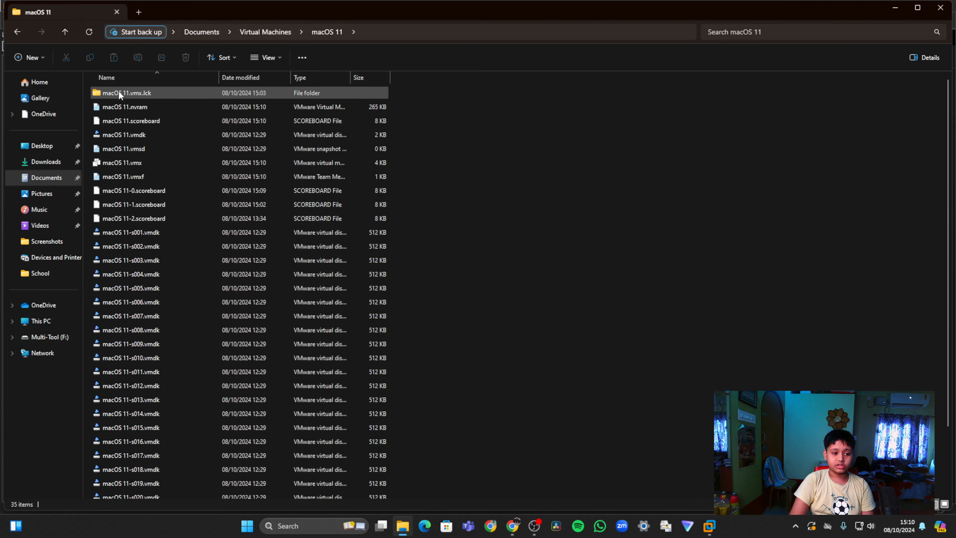
left_click_drag(542, 91, 285, 498)
left_click(617, 334)
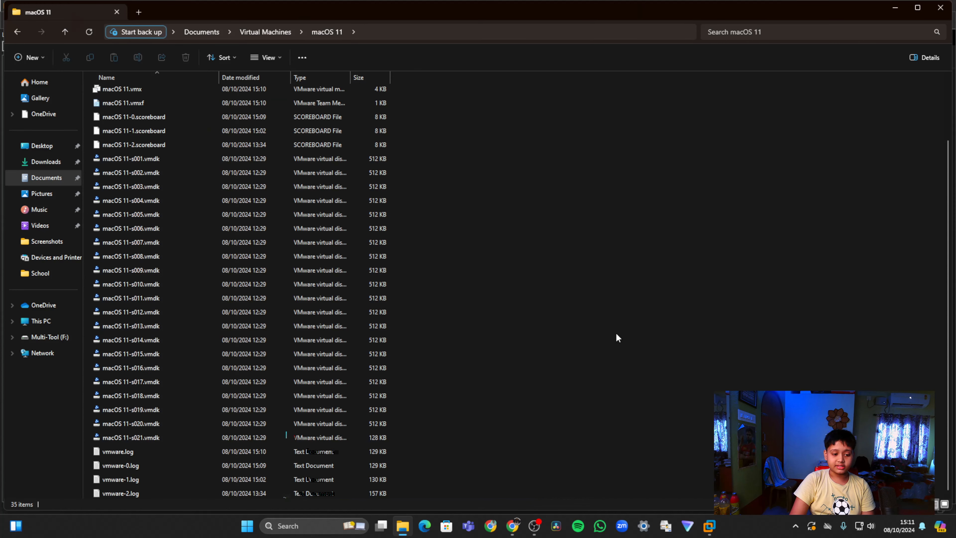
scroll(442, 331, "up", 3)
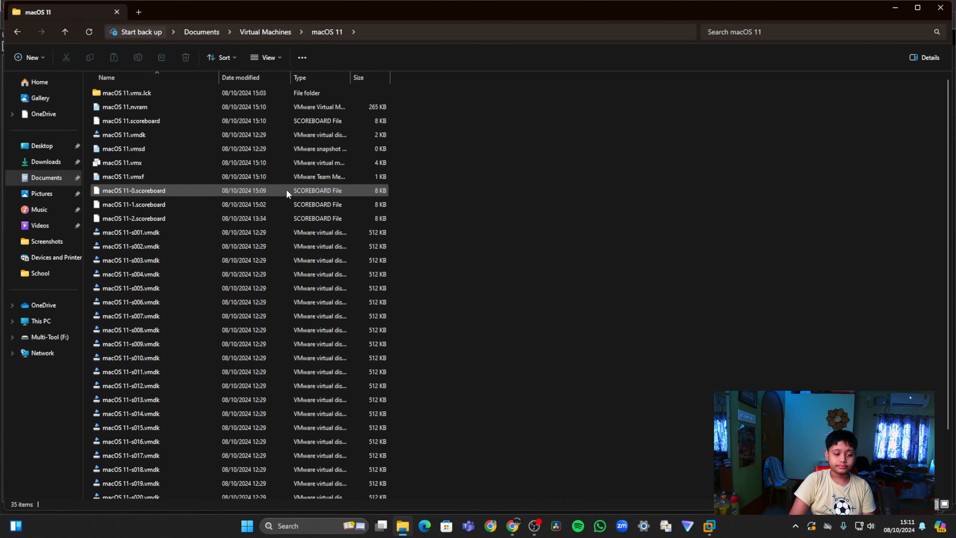
Open the configuration file macOS 11.vmx with Notepad, using that app just once
left_click(129, 166)
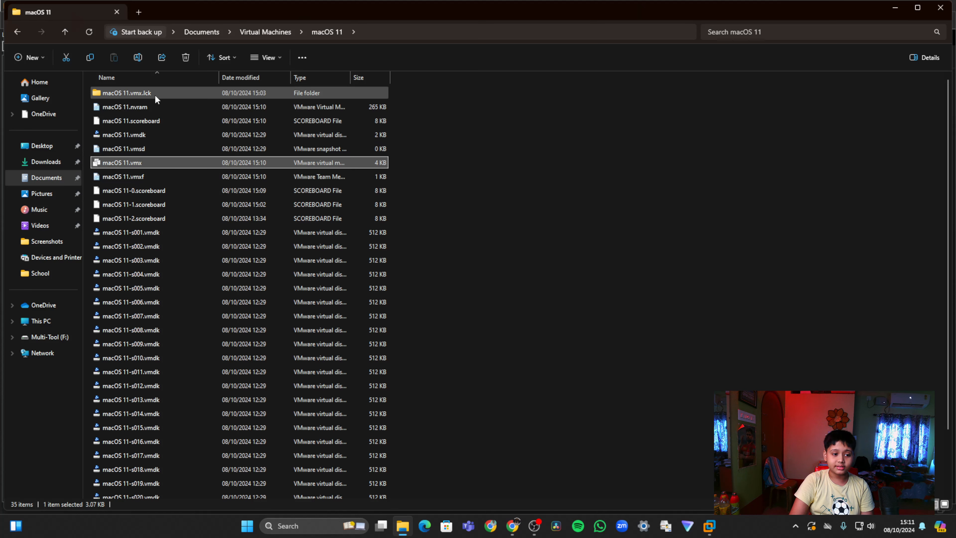
scroll(206, 162, "down", 2)
scroll(200, 138, "up", 2)
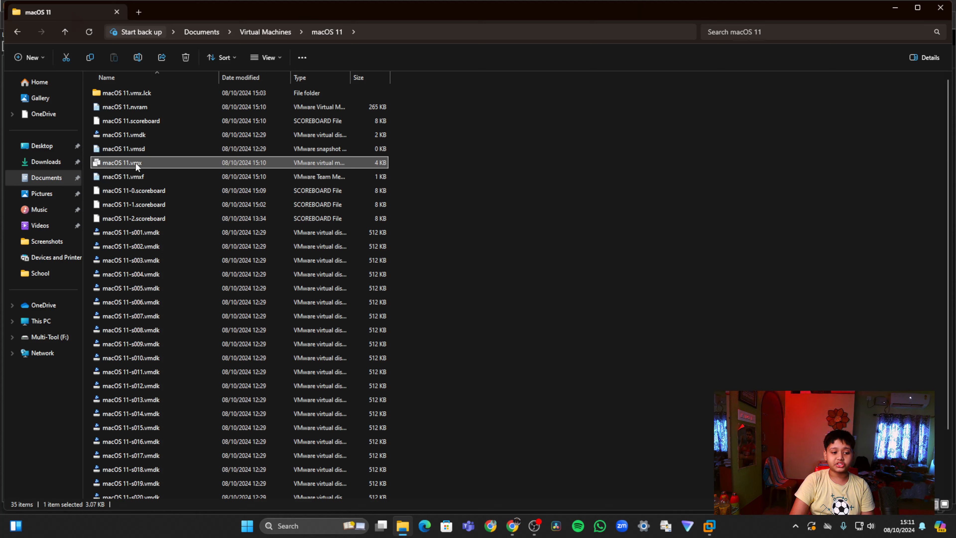
mouse_move(134, 163)
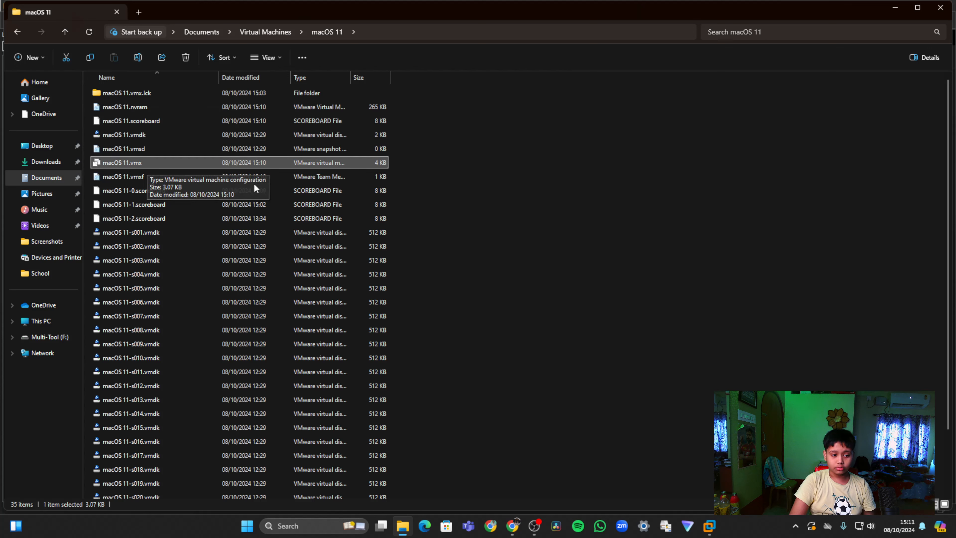
right_click(245, 162)
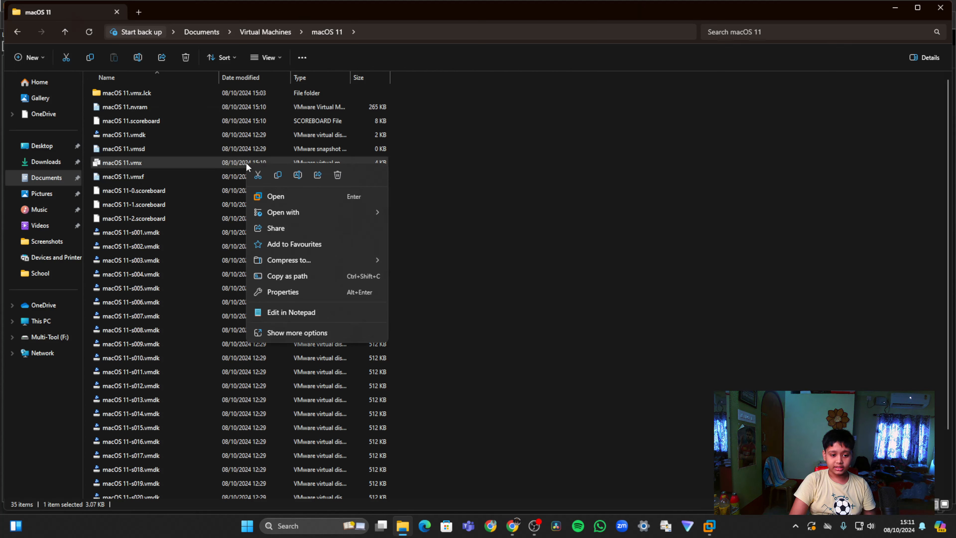
mouse_move(313, 213)
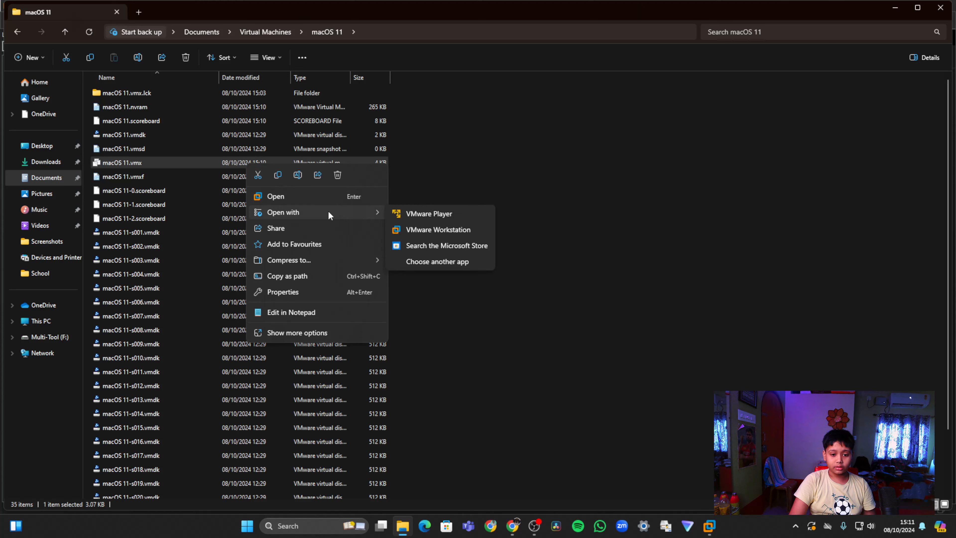
left_click(456, 264)
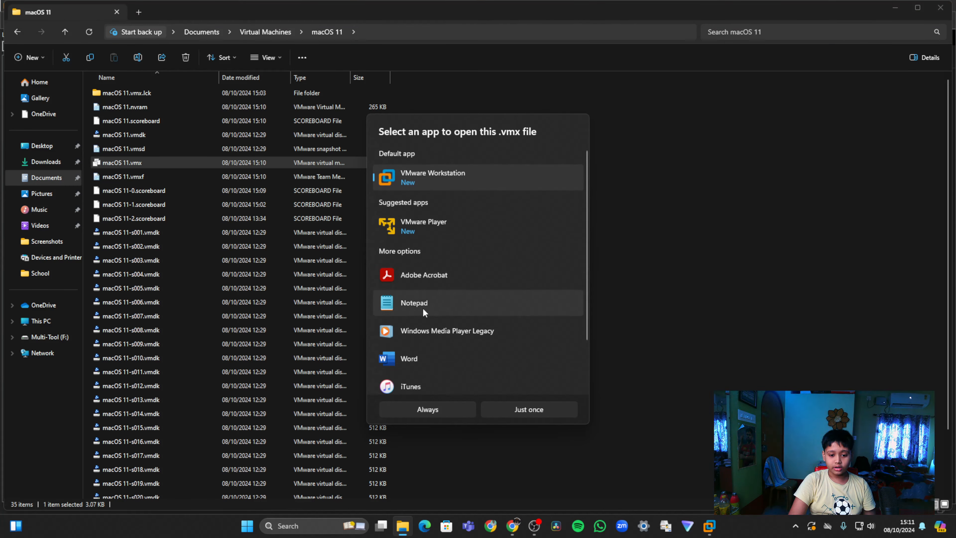
left_click(421, 308)
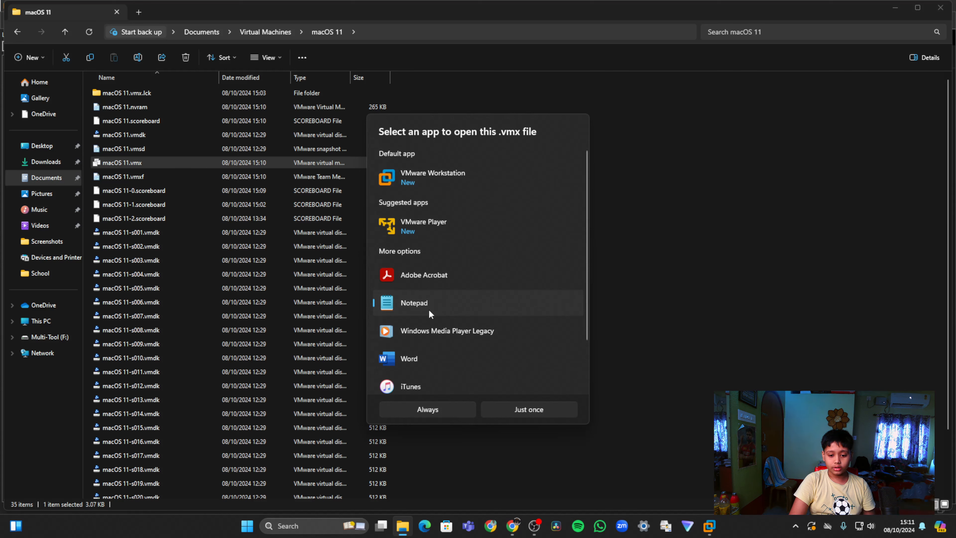
left_click(531, 405)
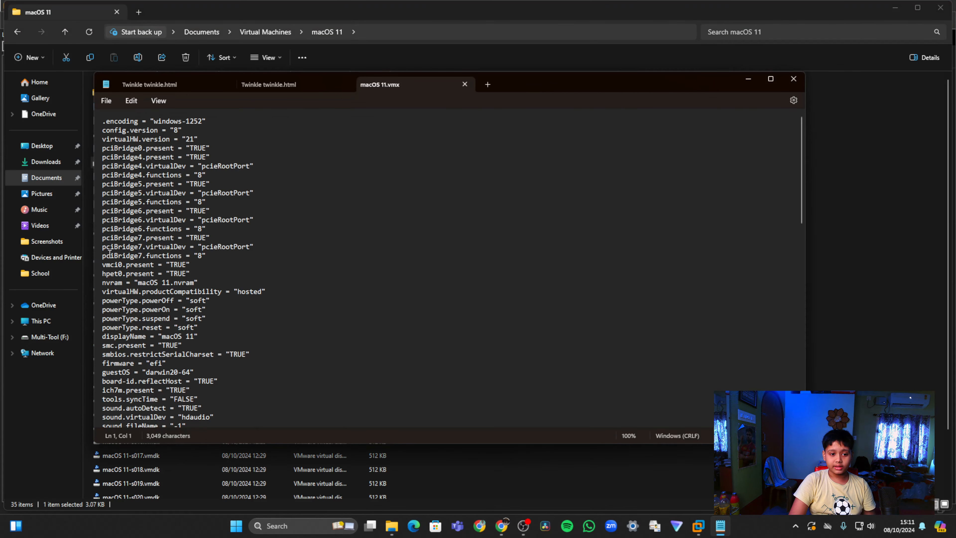
Append the copied smc.version, cpuid.0, cpuid.1, smbios.reflectHost, hw.model "MacBookPro14,3" and board-id lines at the end of macOS 11.vmx
scroll(355, 286, "down", 20)
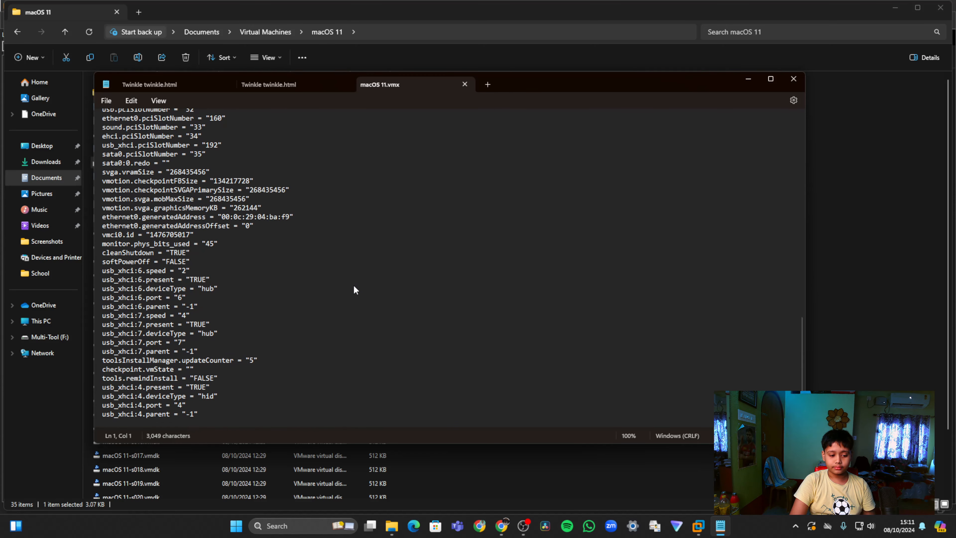
left_click(204, 414)
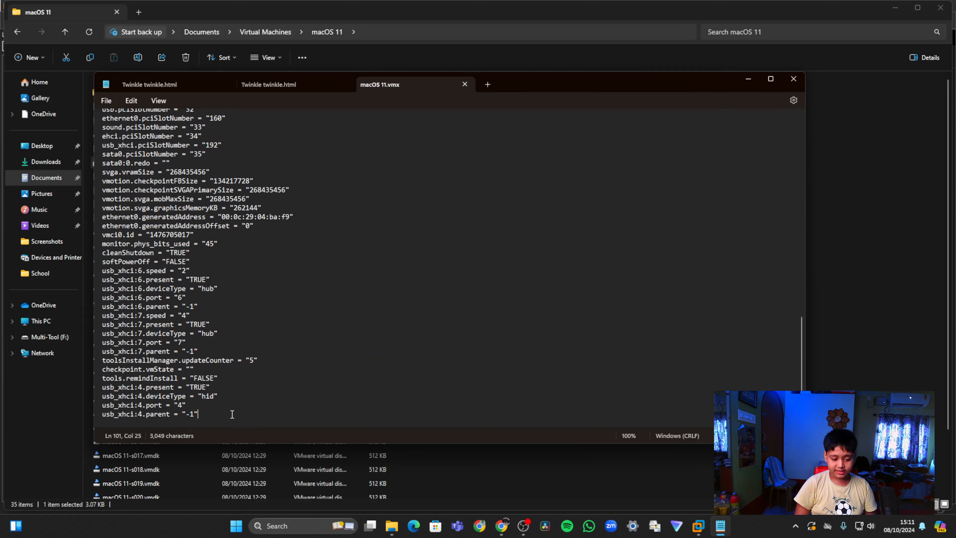
key("Return")
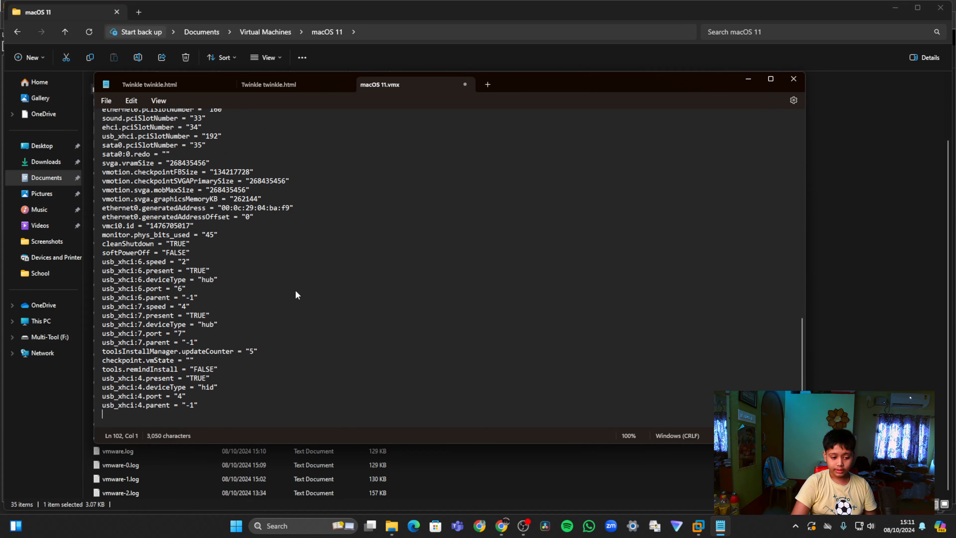
scroll(295, 294, "down", 1)
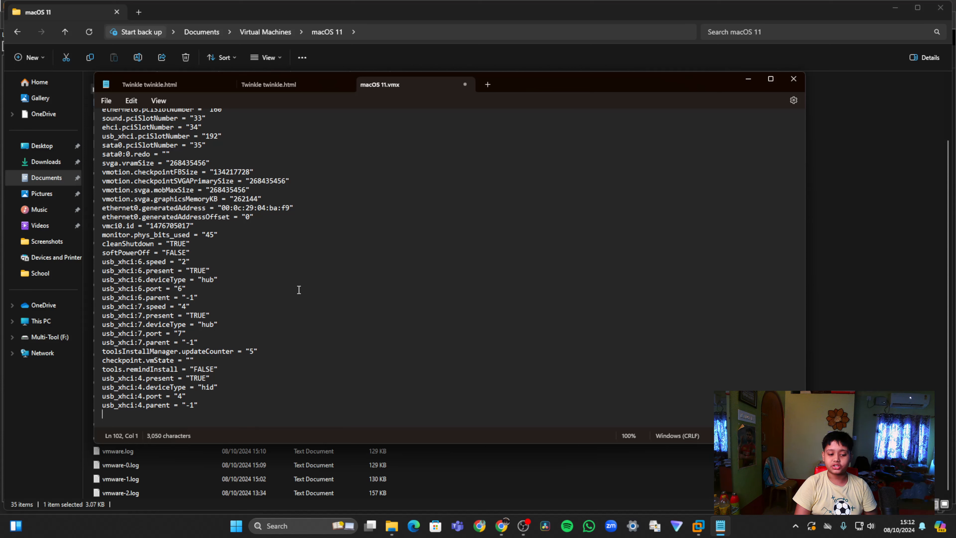
type("smc.version = \"0\" cpuid.0.eax = \"0000:0000:0000:0000:0000:0000:0000:1011\" cpuid.0.ebx = \"0111:0101:0110:1110:0110:0101:0100:0111\" cpuid.0.ecx = \"0110:1100:0110:0101:0111:0100:0110:1110\" cpuid.0.edx = \"0100:1001:0110:0101:0110:1110:0110:1001\" cpuid.1.eax = \"0000:0000:0000:0001:0000:0110:0111:0001\" cpuid.1.ebx = \"0000:0010:0000:0001:0000:1000:0000:0000\" cpuid.1.ecx = \"1000:0010:1001:1000:0010:0010:0000:0011\" cpuid.1.edx = \"0000:0111:1000:1011:1111:1011:1111:1111\" smbios.reflectHost = \"TRUE\" hw.model = \"MacBookPro14,3\" board-id = \"Mac-551B86E5744E2388\"")
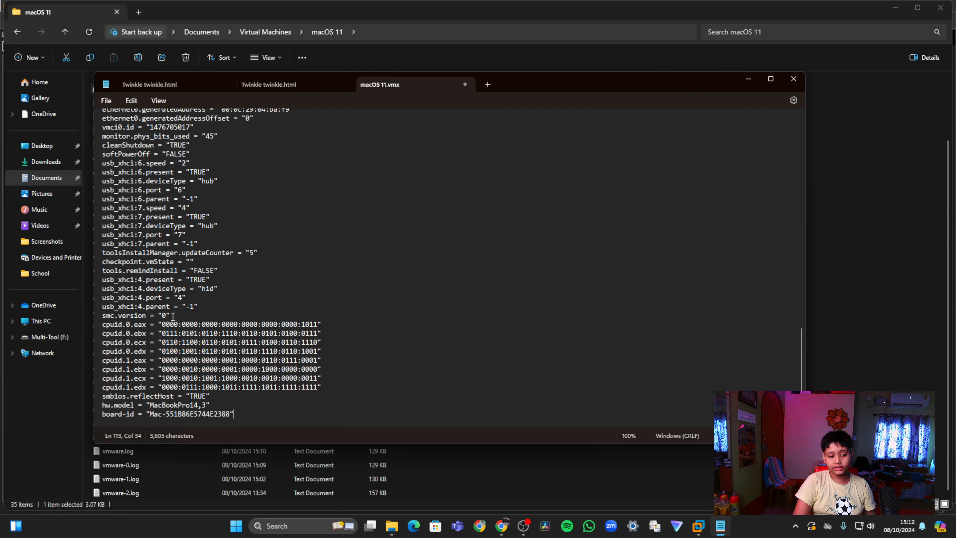
Save the edited macOS 11.vmx file and close Notepad
left_click(110, 100)
left_click(126, 168)
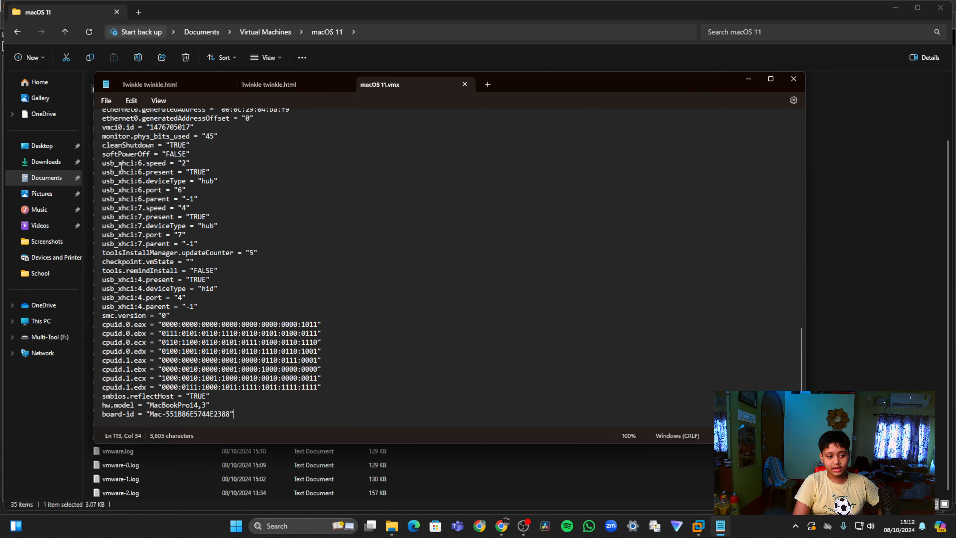
left_click(793, 78)
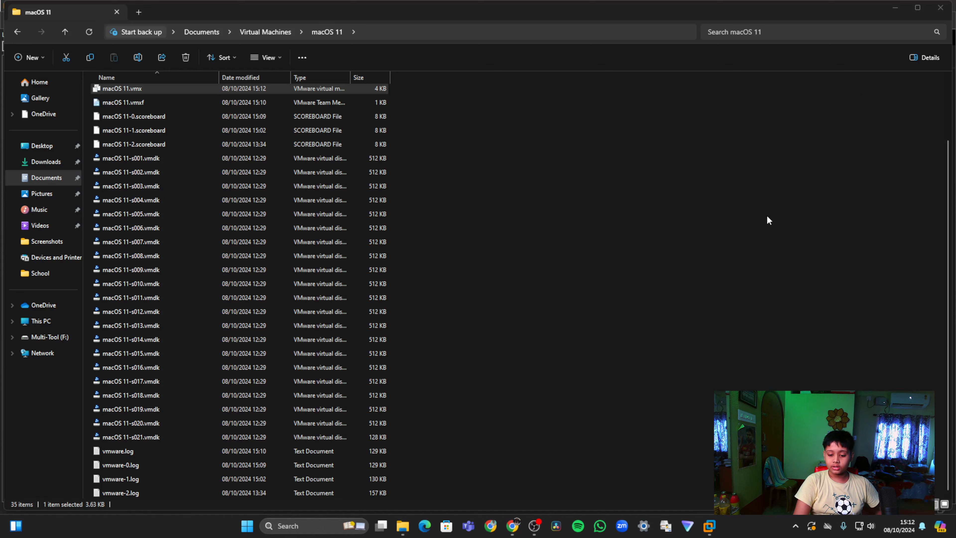
Close File Explorer to return to VMware Workstation and power on the macOS 11 virtual machine, dismissing the startup hint
left_click(941, 8)
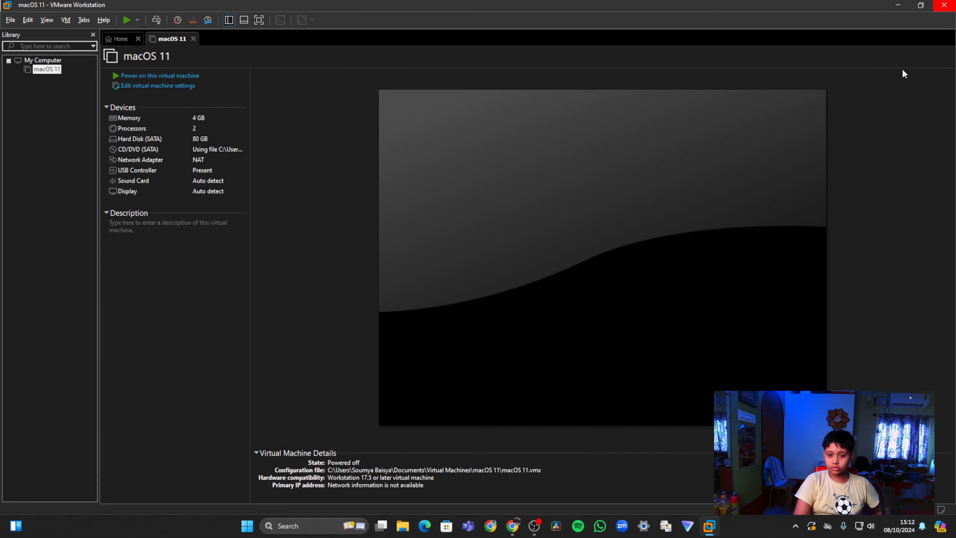
left_click(171, 77)
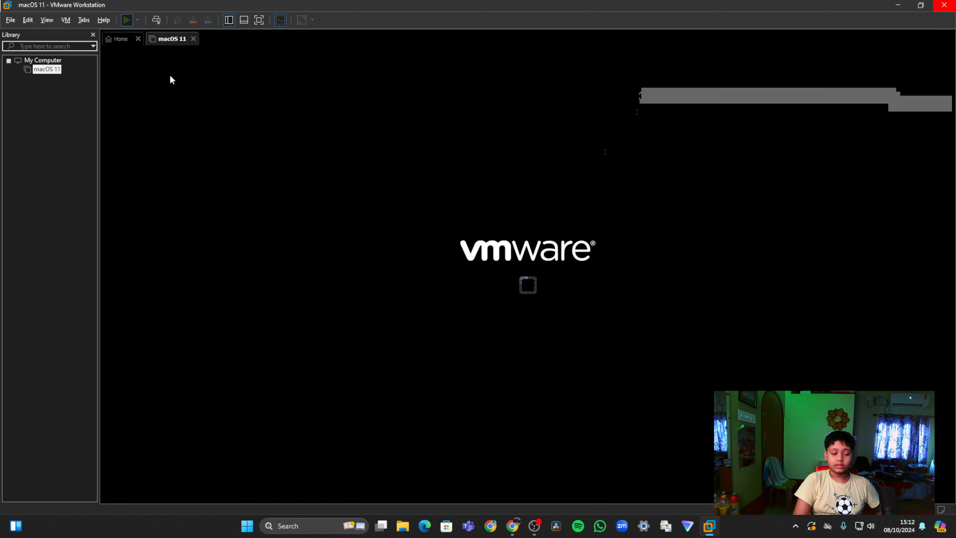
left_click(544, 301)
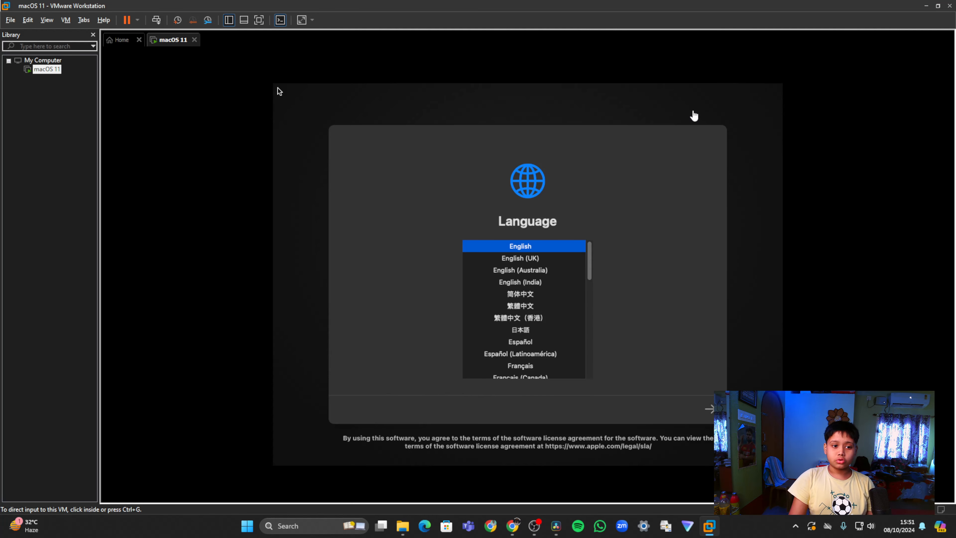
Continue the macOS installer with English as the language and open Disk Utility from the recovery options
left_click(676, 107)
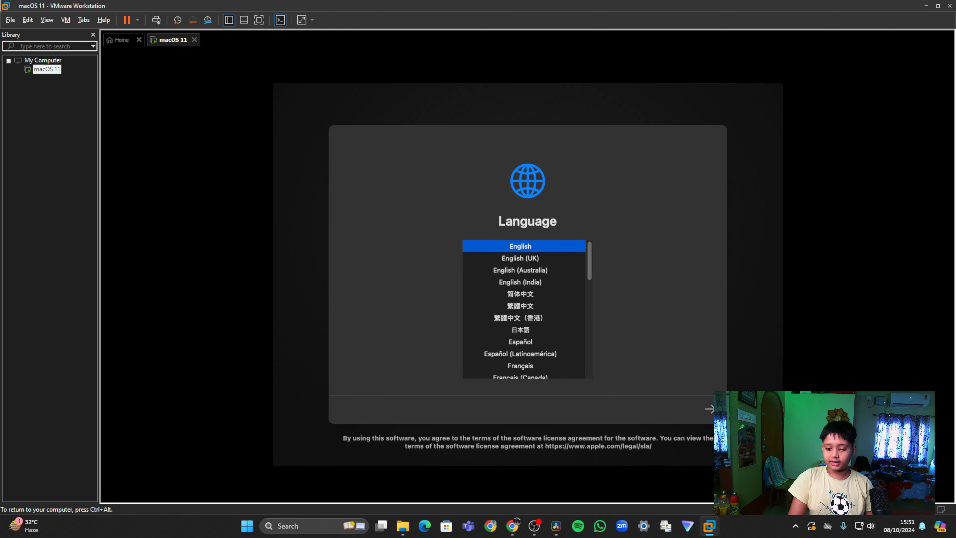
left_click(710, 411)
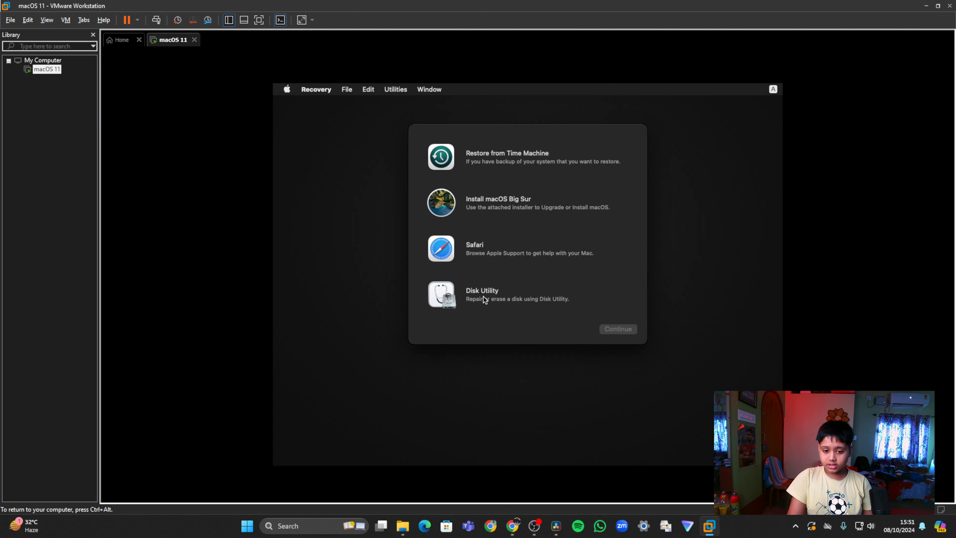
left_click(458, 294)
left_click(619, 330)
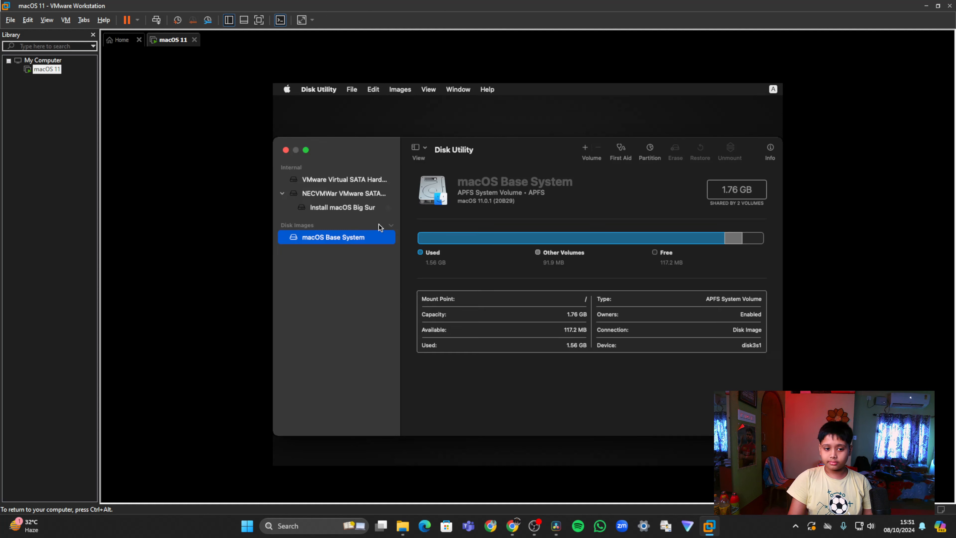
Erase VMware Virtual SATA Hard Drive Media as Untitled with APFS format and GUID Partition Map, and close Disk Utility
left_click(322, 180)
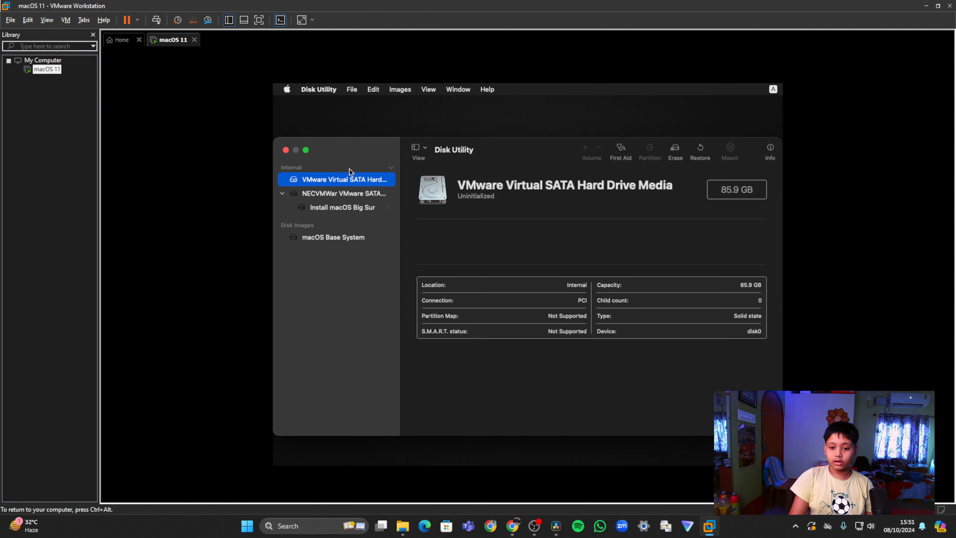
left_click(678, 150)
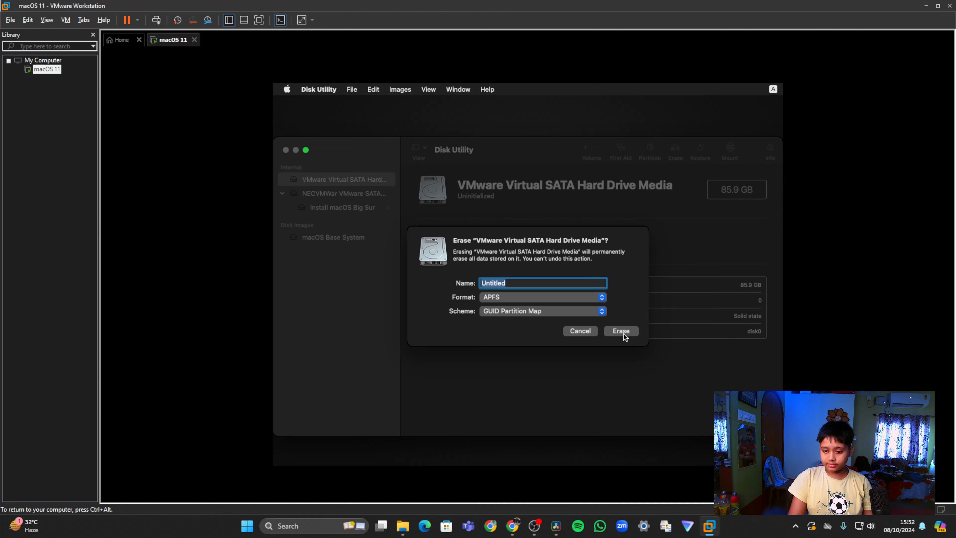
left_click(622, 331)
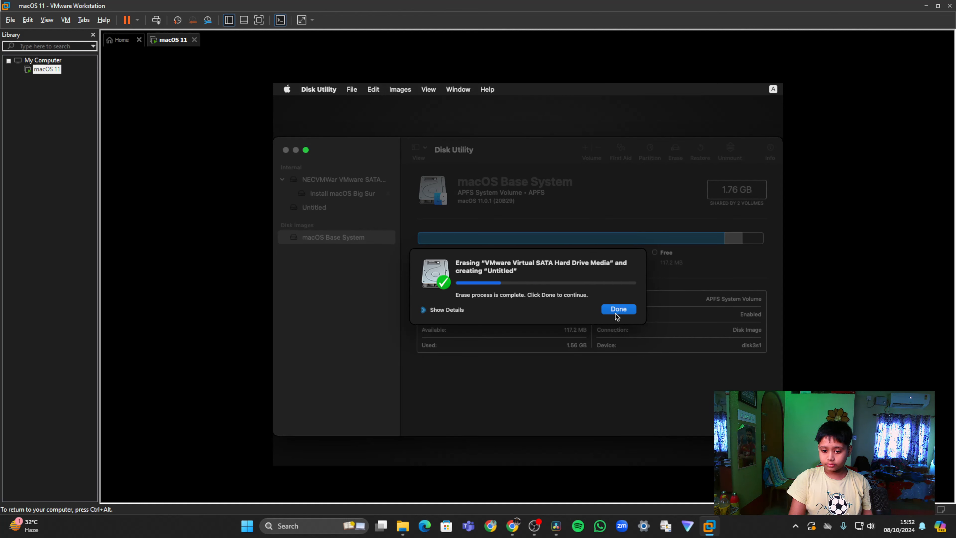
left_click(618, 310)
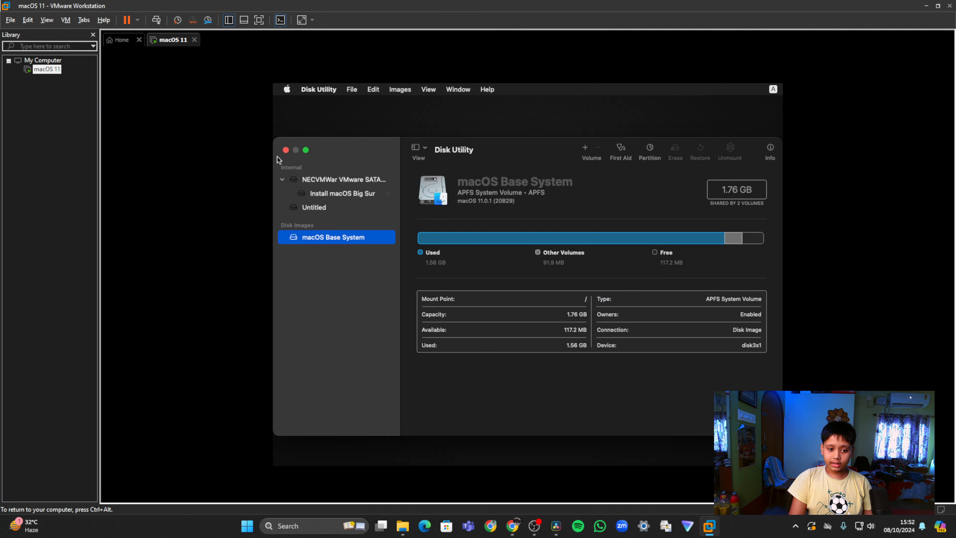
left_click(285, 150)
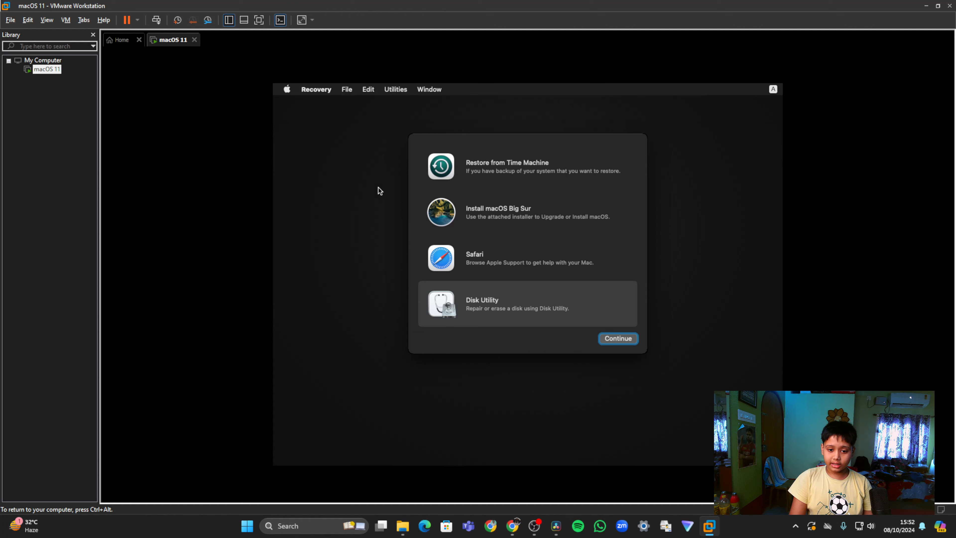
Start the macOS Big Sur installation from the recovery options, agree to the license, and install onto the Untitled disk
left_click(447, 214)
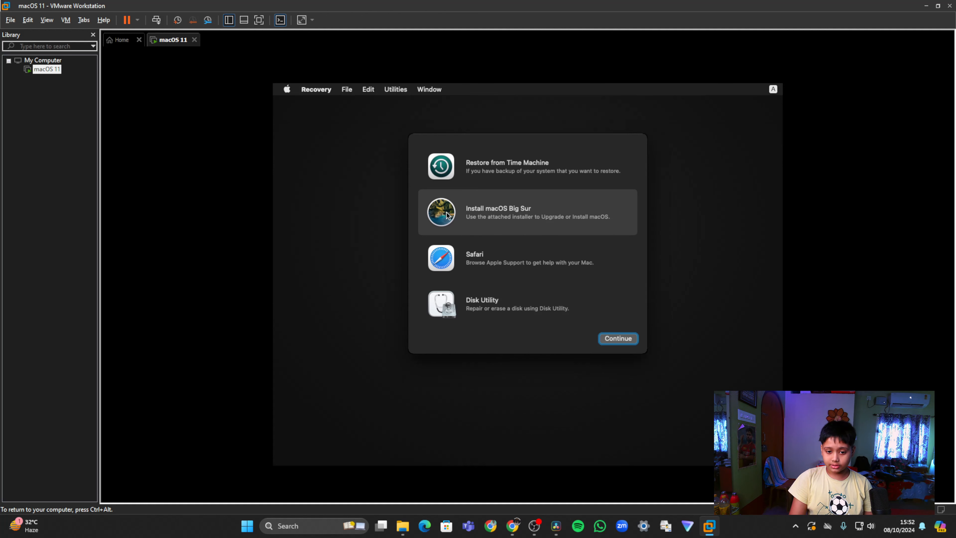
left_click(610, 344)
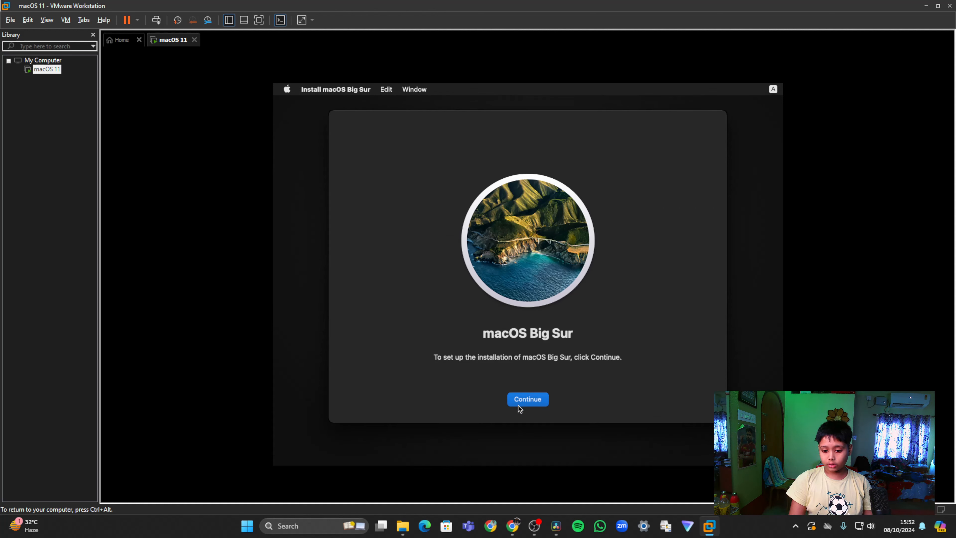
left_click(526, 400)
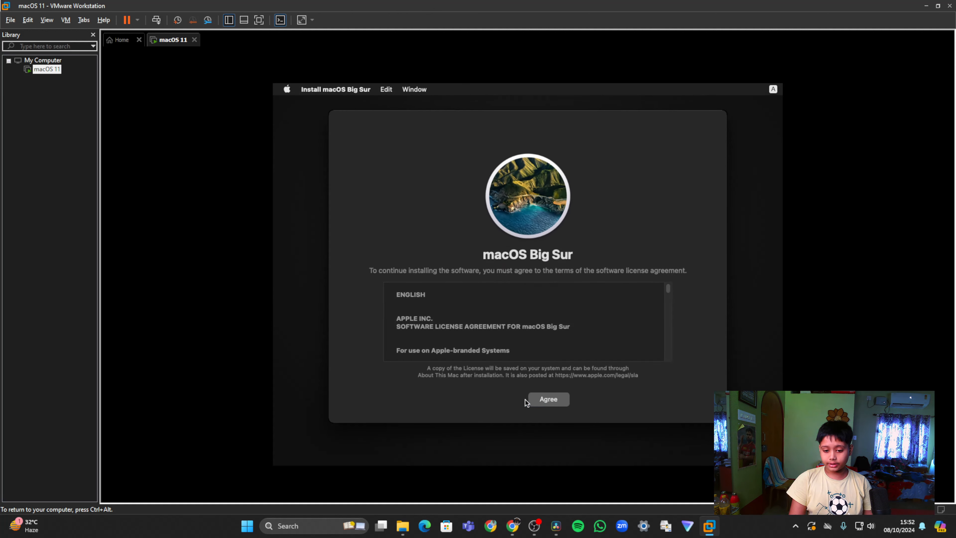
left_click(554, 403)
left_click(553, 302)
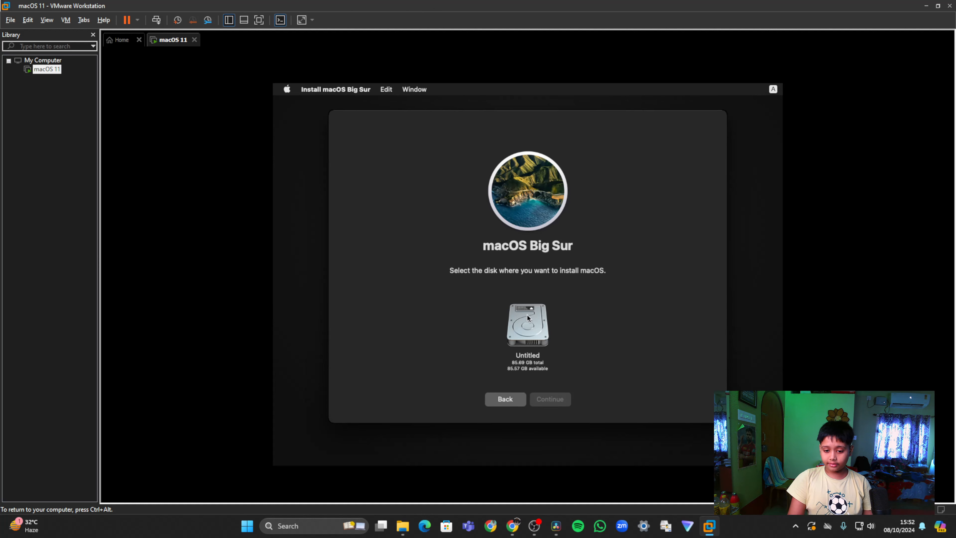
left_click(535, 330)
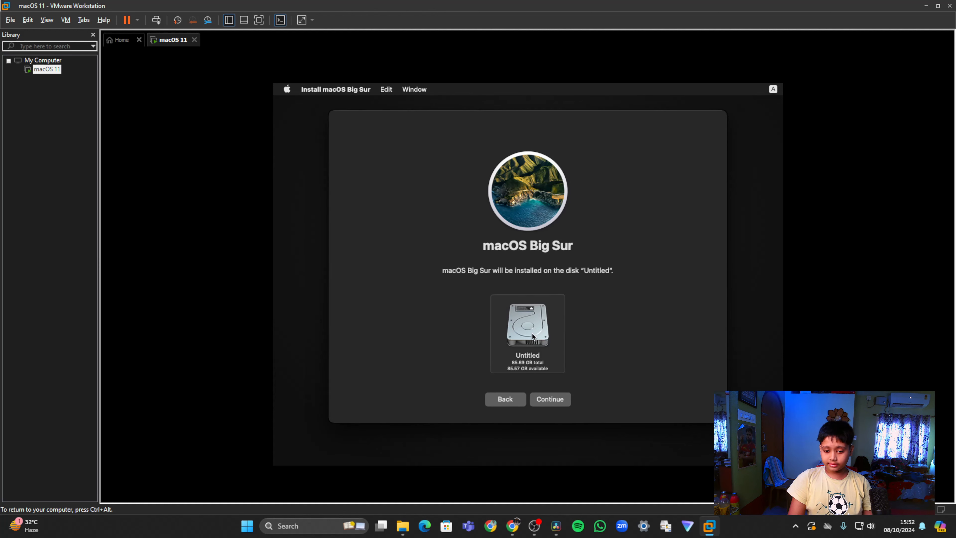
left_click(561, 404)
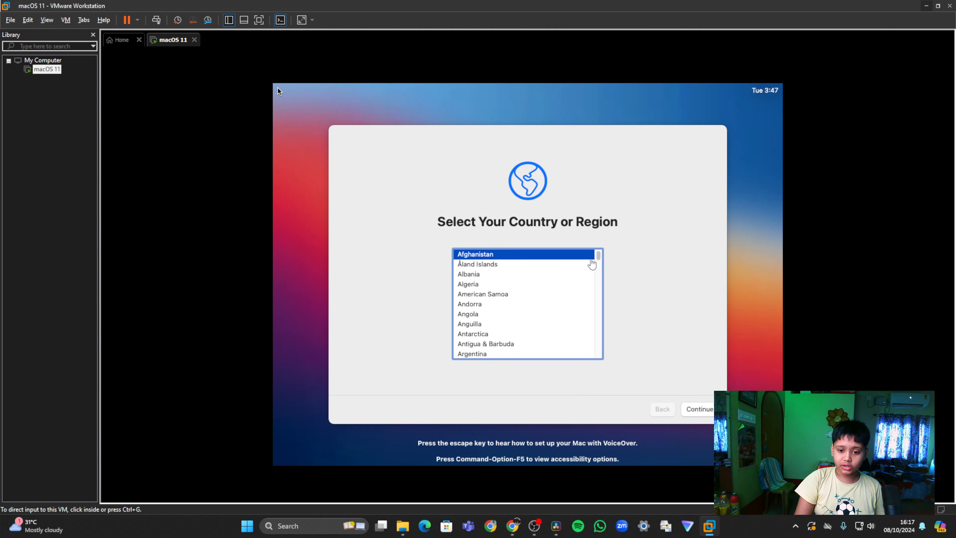
Choose India as the country or region in the macOS setup and continue
left_click(277, 87)
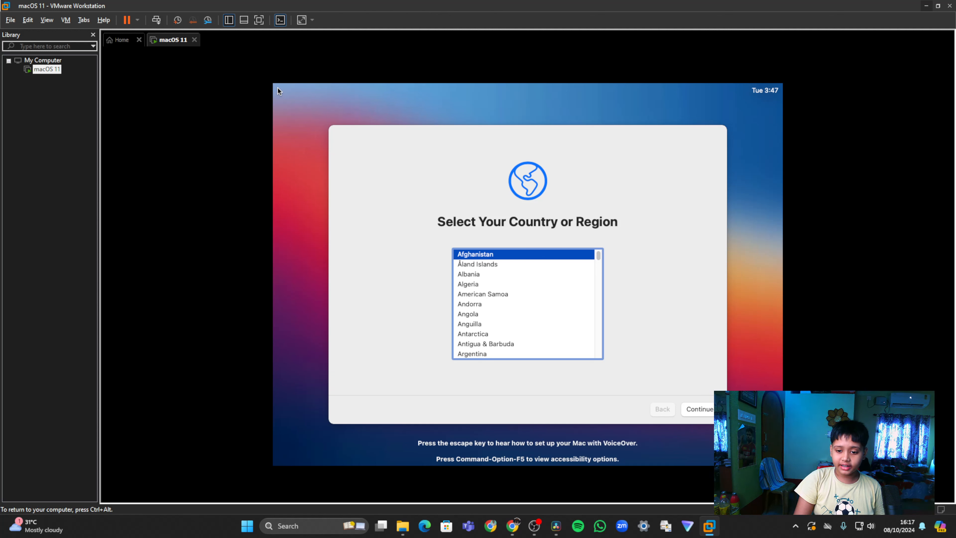
scroll(504, 278, "down", 2)
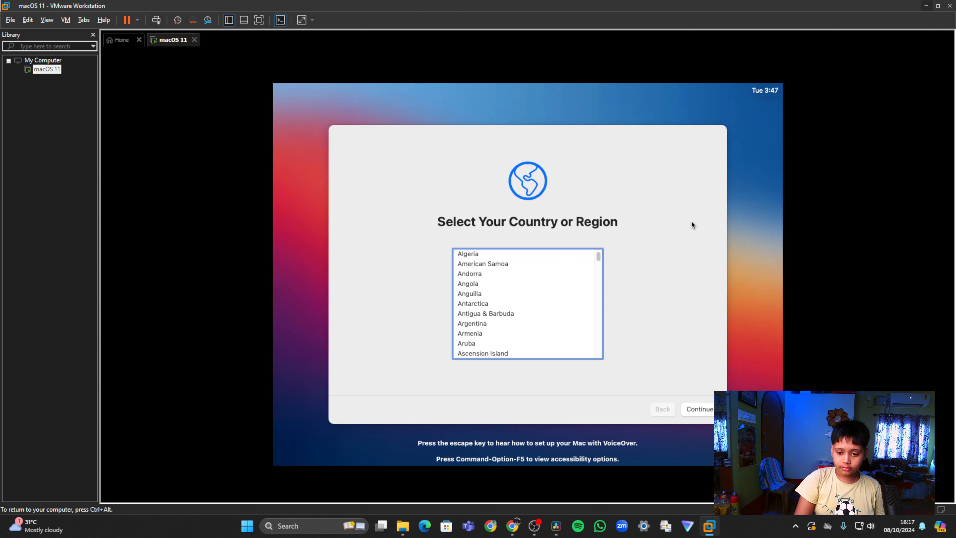
left_click_drag(598, 256, 590, 307)
type("india")
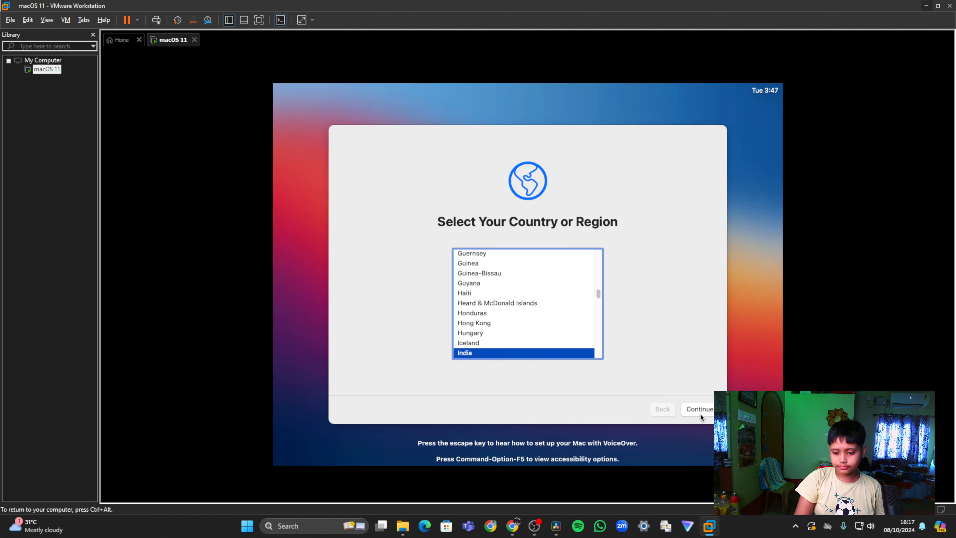
left_click(702, 414)
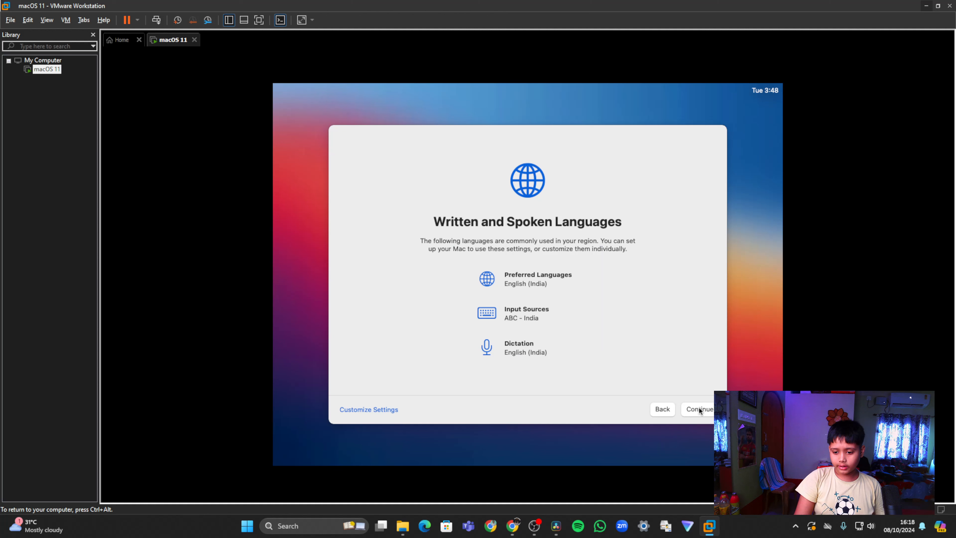
Accept the suggested English (India) language settings and the privacy notice, skipping accessibility, Migration Assistant and Apple ID sign-in
left_click(699, 409)
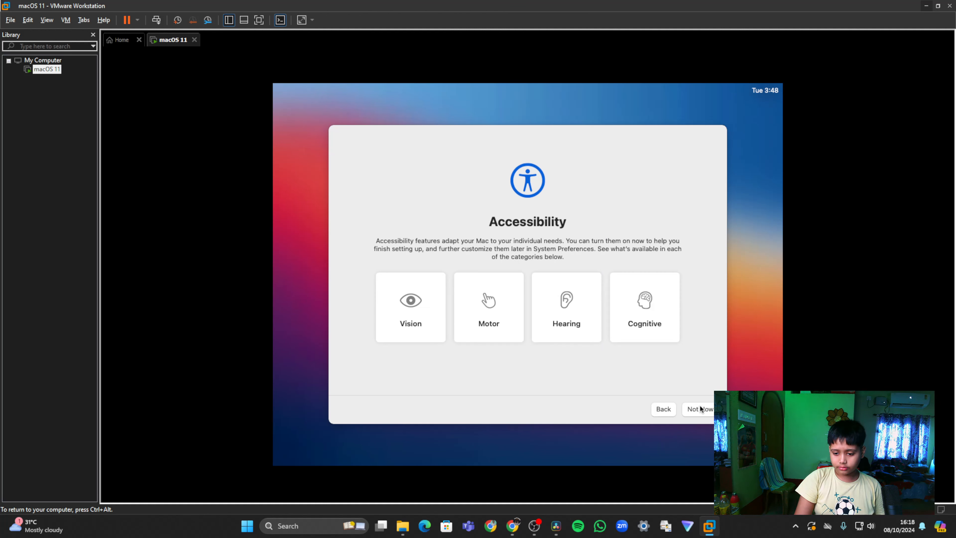
left_click(701, 409)
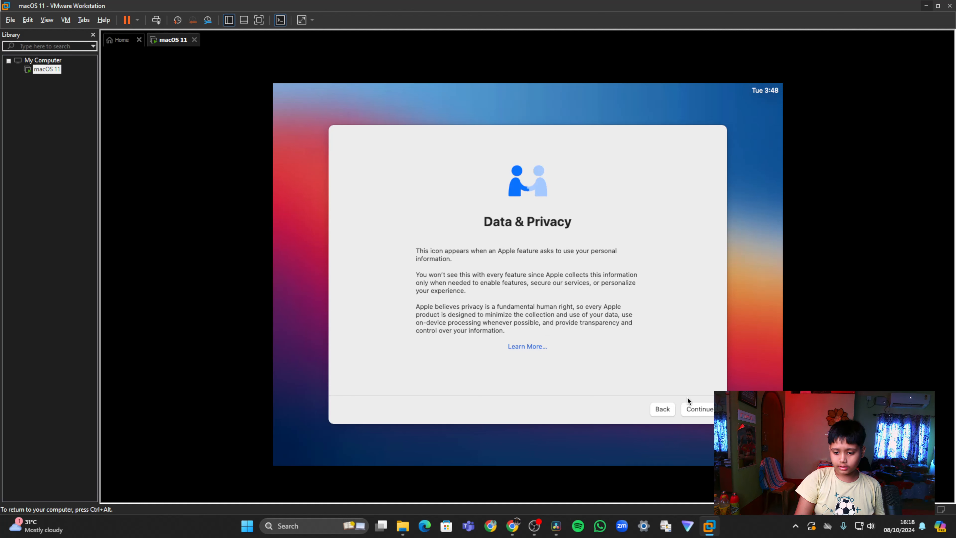
left_click(699, 409)
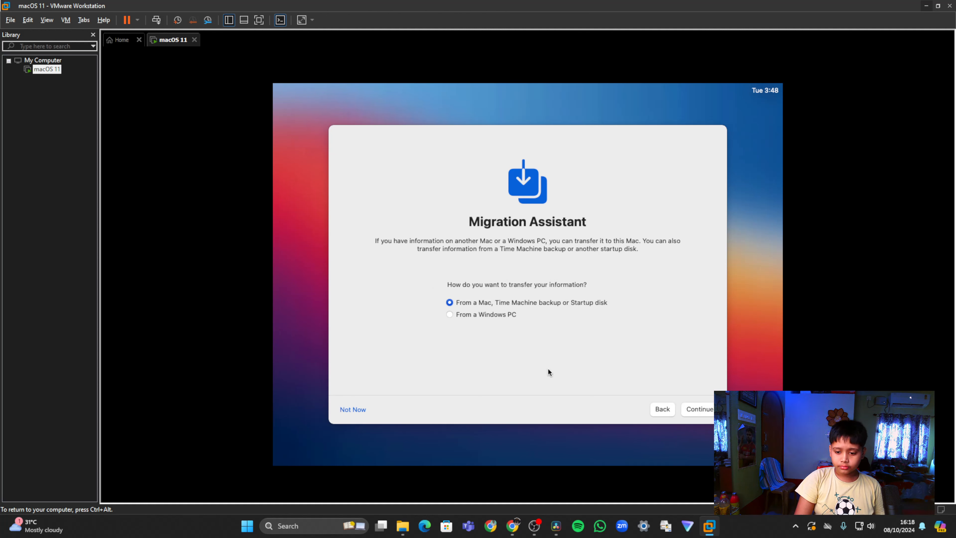
left_click(359, 412)
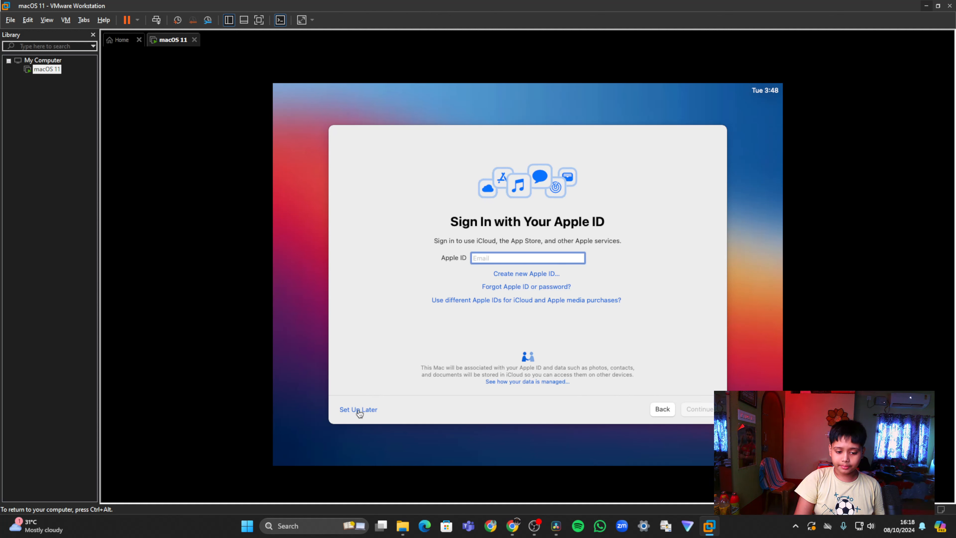
left_click(359, 410)
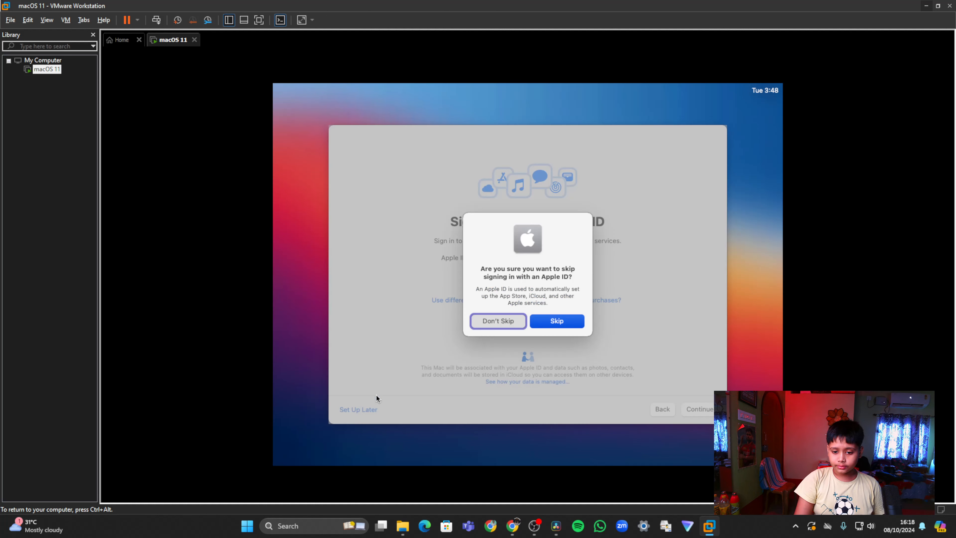
left_click(557, 320)
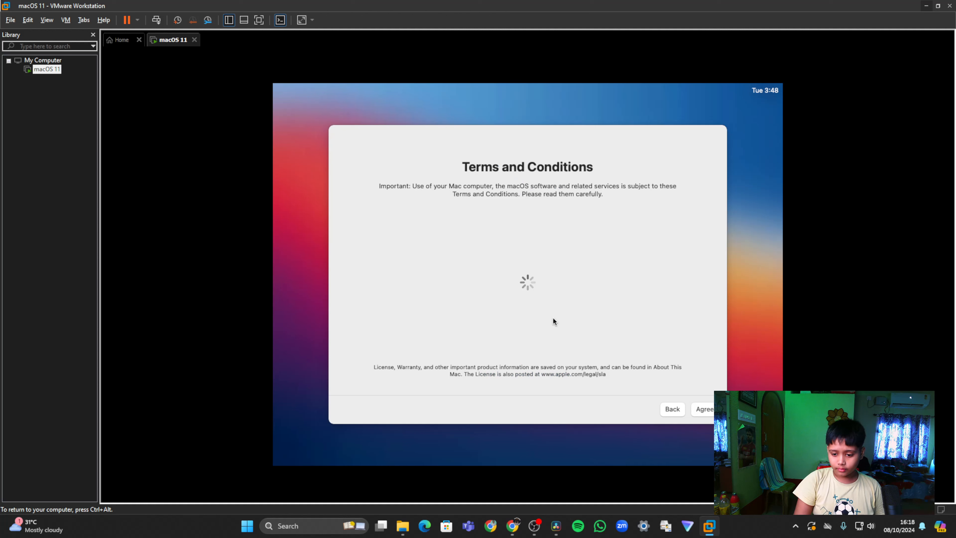
Agree to the macOS Software License Agreement and create the computer account with the full name, account name and account password
left_click(704, 409)
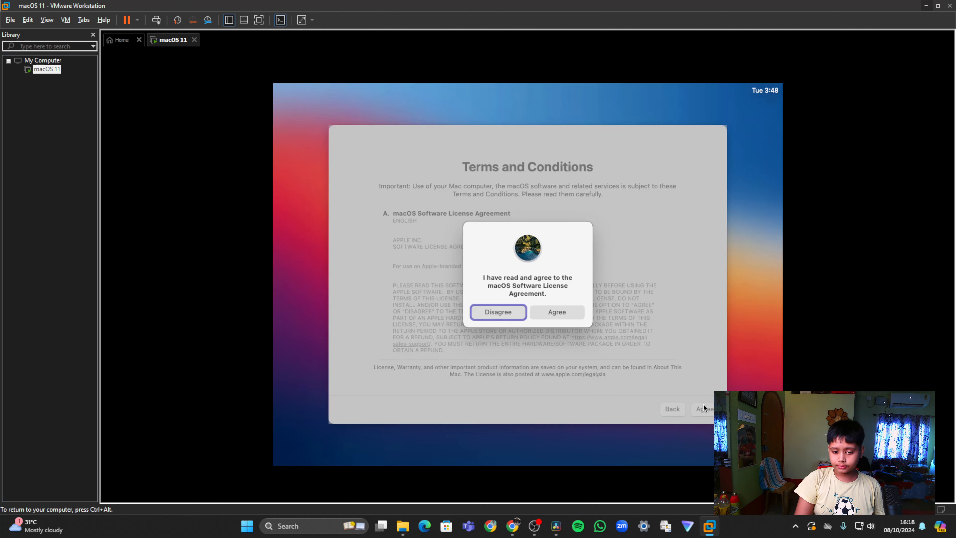
left_click(554, 312)
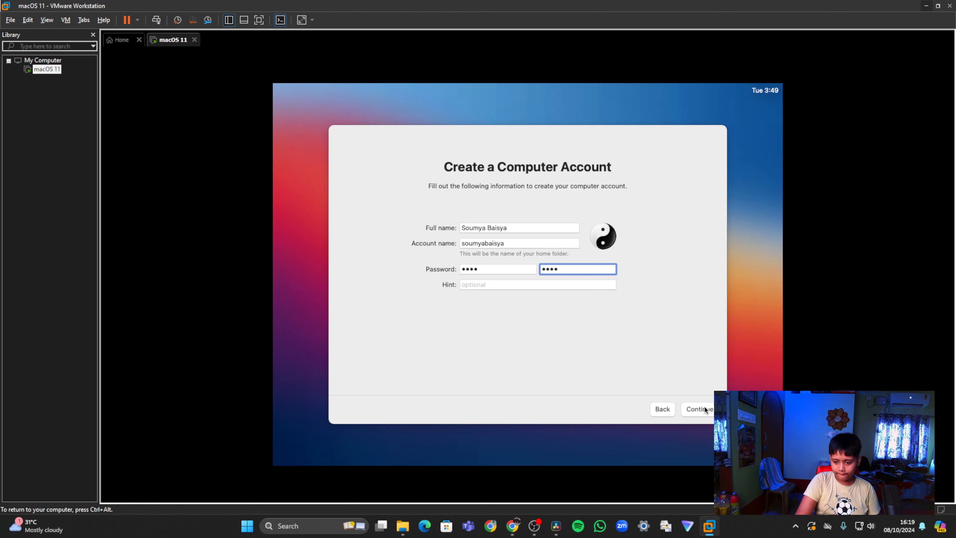
left_click(700, 409)
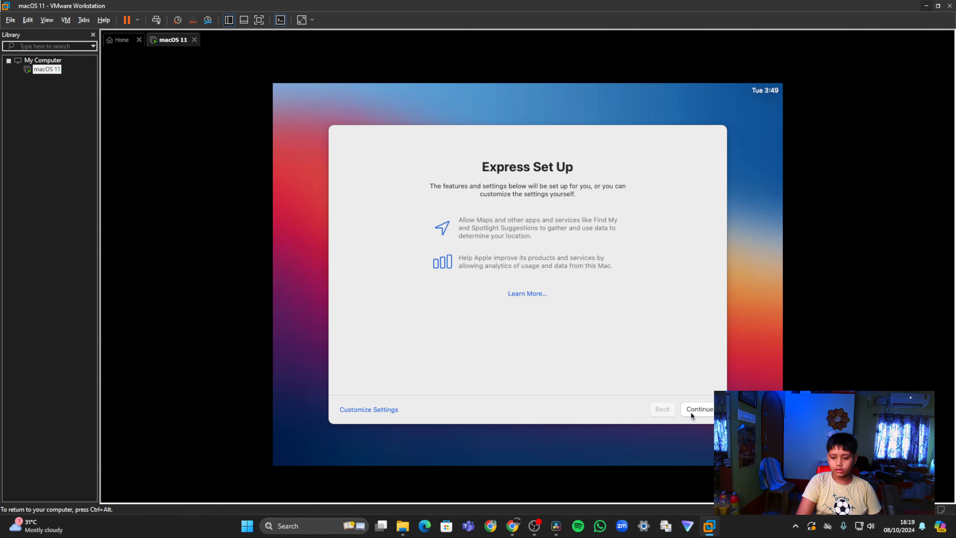
Accept the Express Set Up and Screen Time defaults, leaving crash and usage data sharing with app developers off
left_click(697, 407)
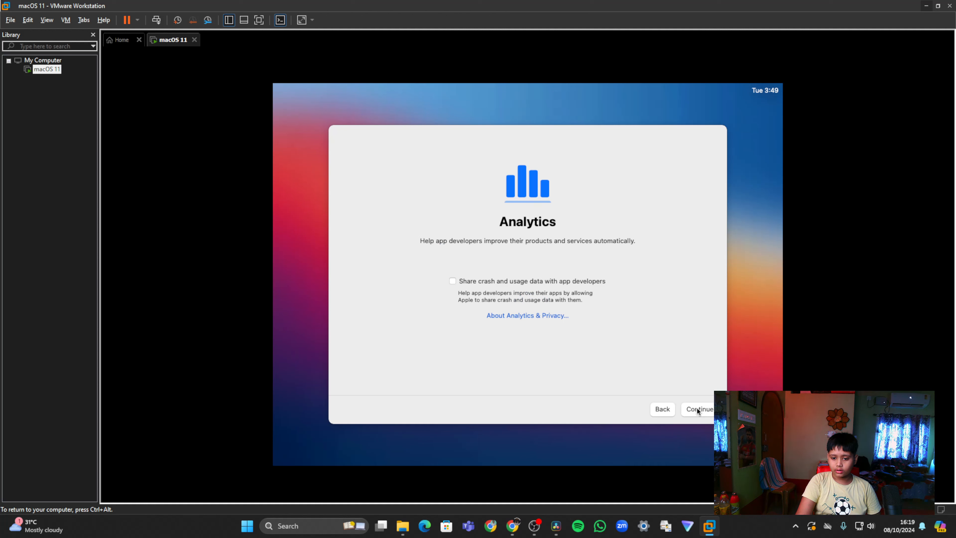
left_click(697, 407)
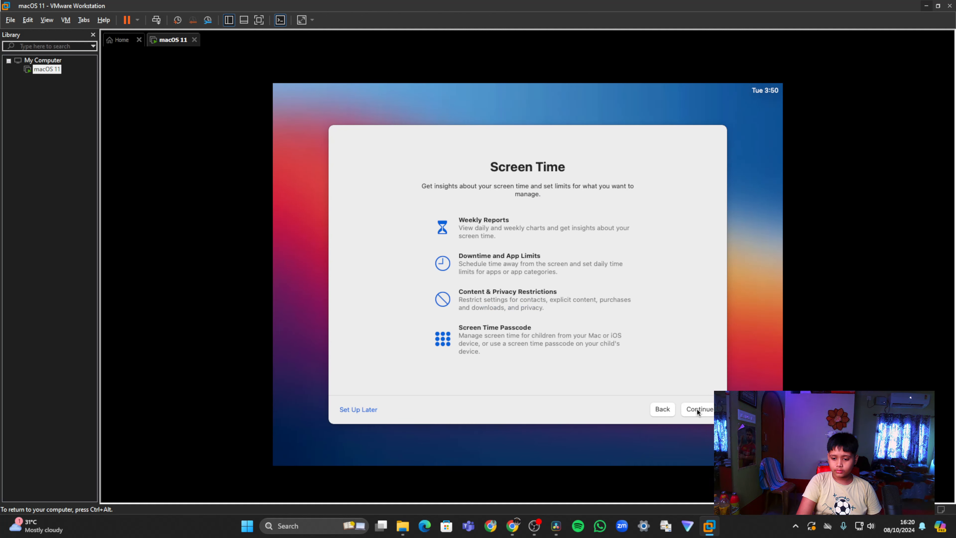
left_click(697, 408)
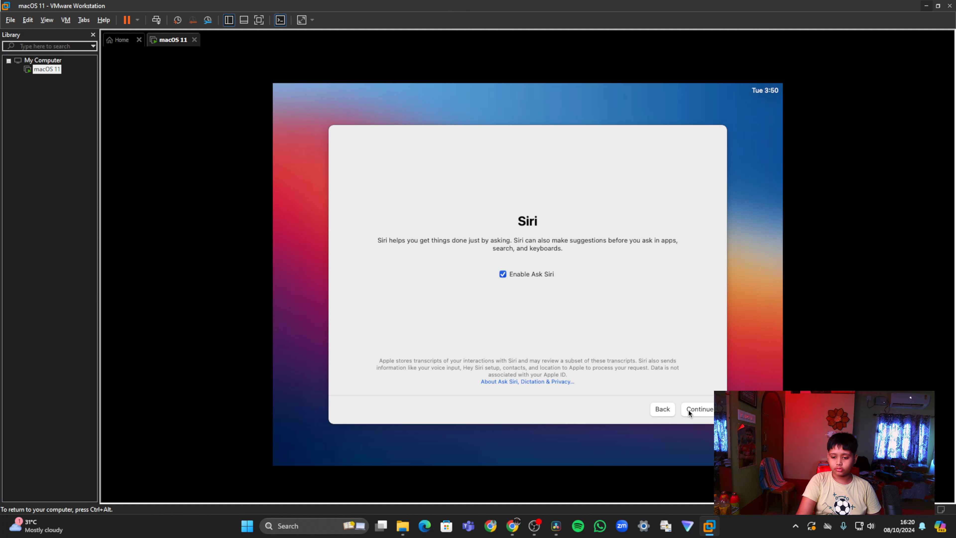
Keep Ask Siri enabled with Not Now for sharing audio recordings, and choose the Dark appearance to finish setup
left_click(705, 409)
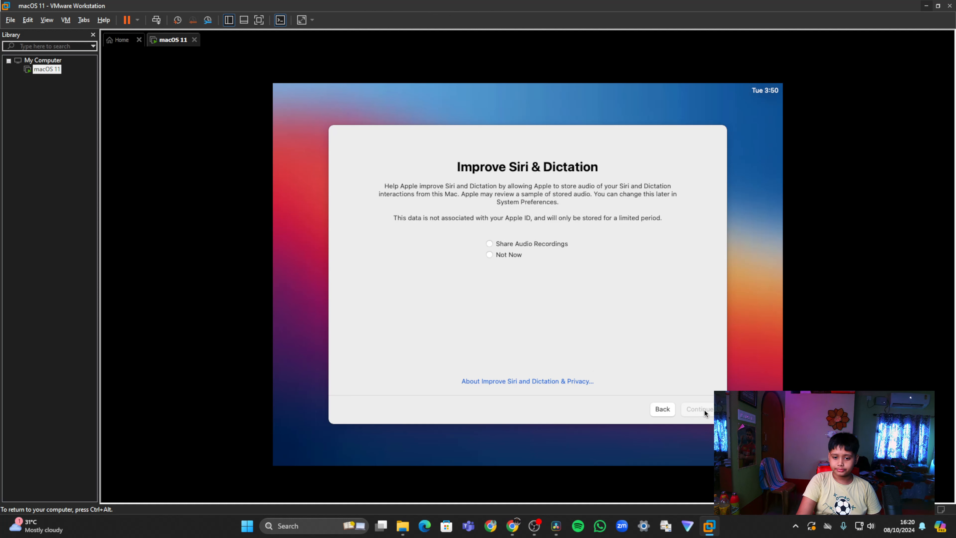
left_click(506, 256)
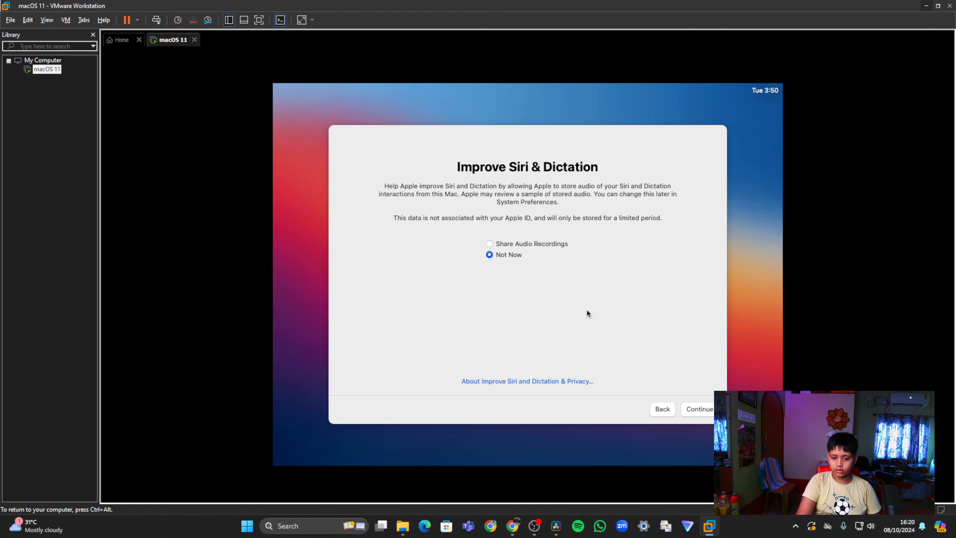
left_click(712, 415)
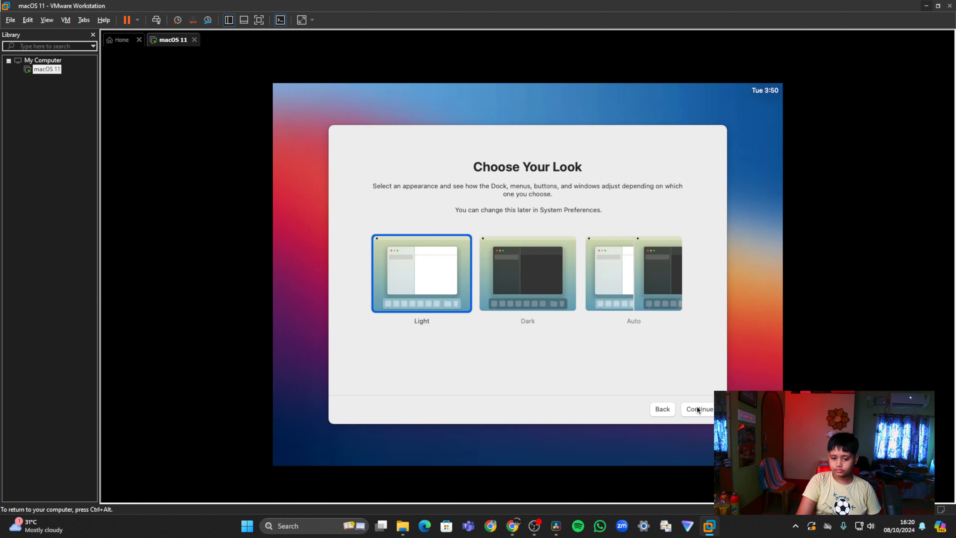
left_click(532, 290)
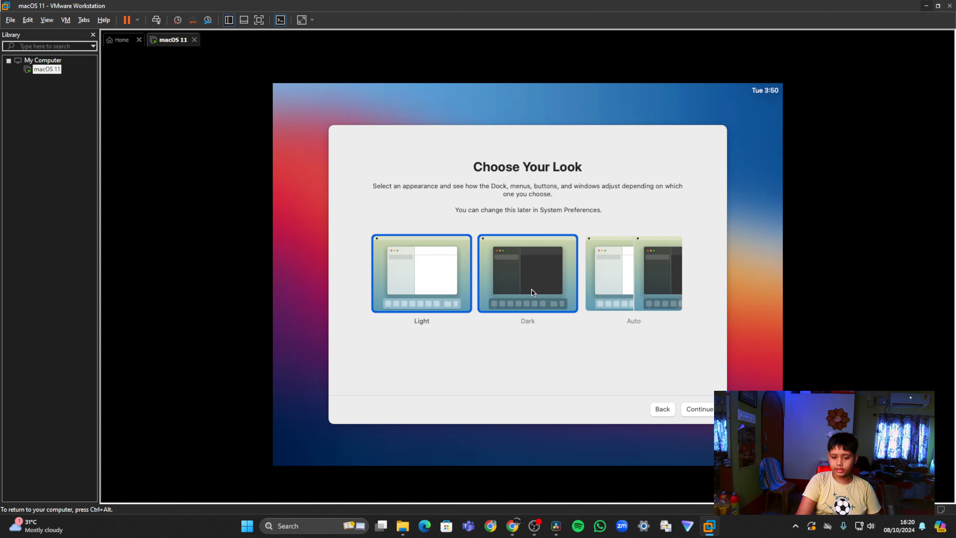
left_click(702, 410)
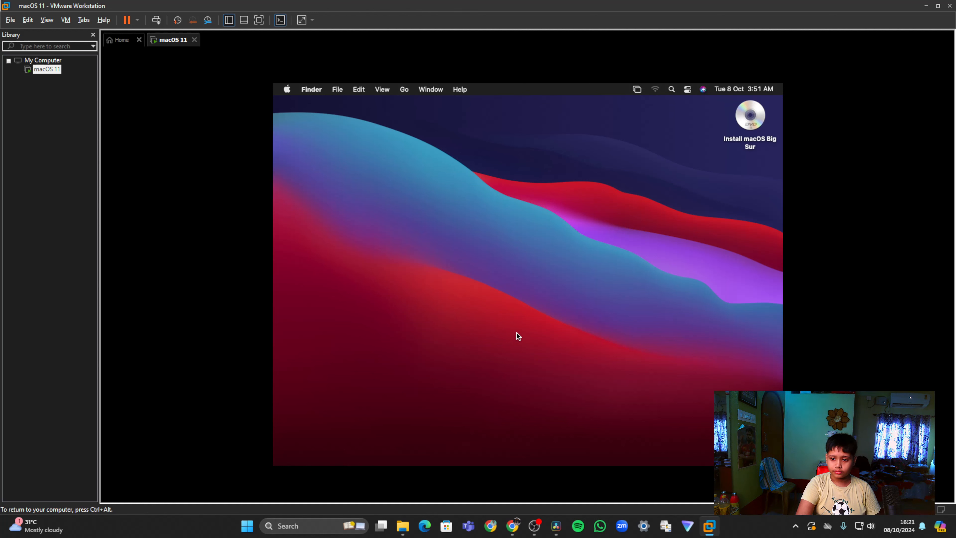
View the installed system's version and hardware details in About This Mac and close the window
left_click(287, 94)
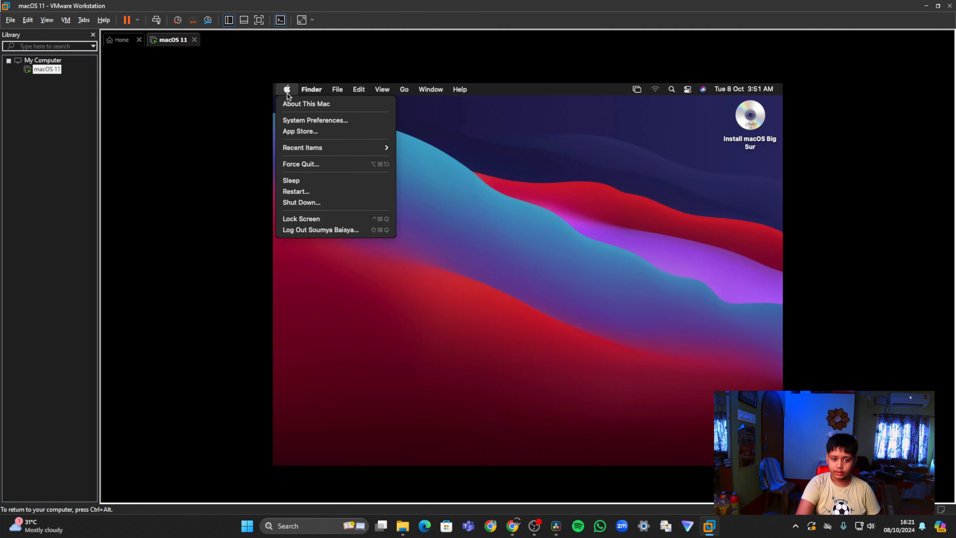
left_click(308, 105)
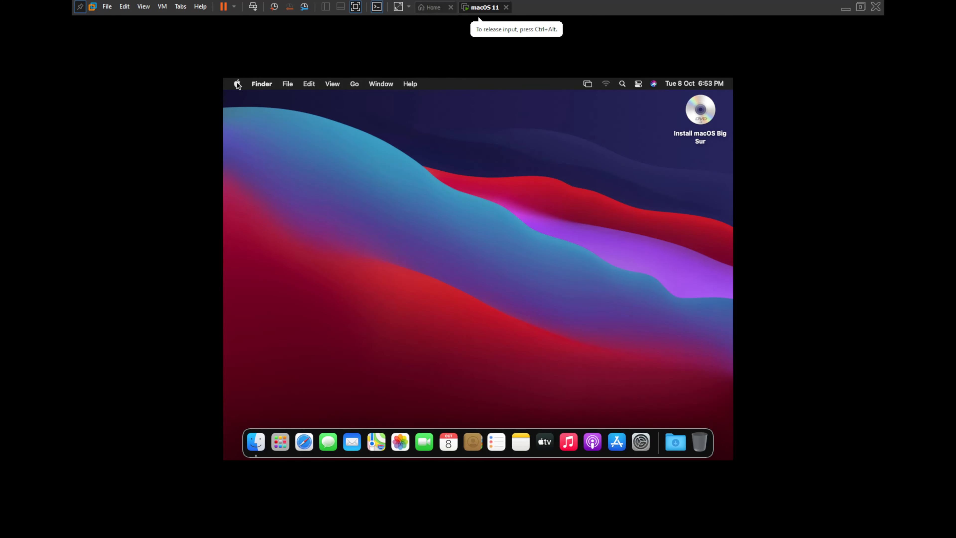
left_click(242, 85)
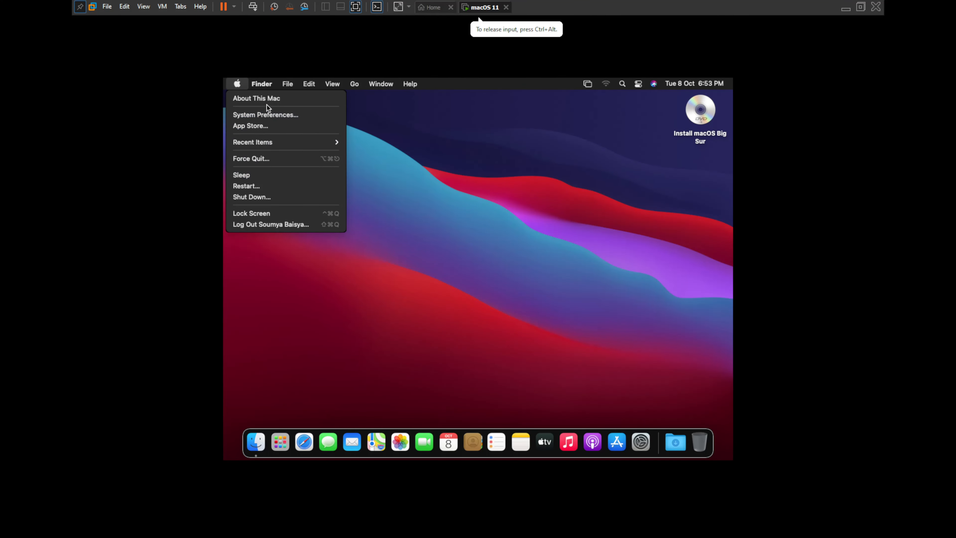
left_click(266, 97)
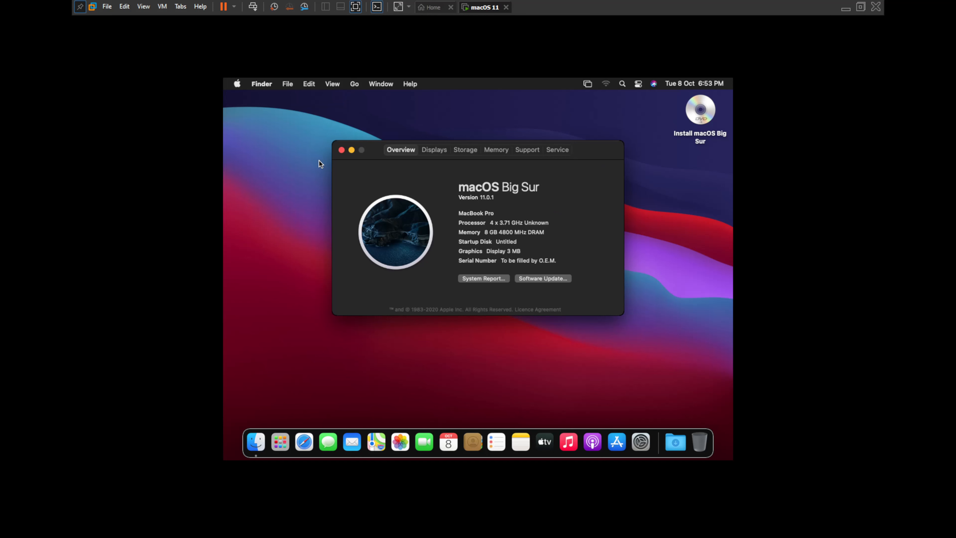
left_click(342, 150)
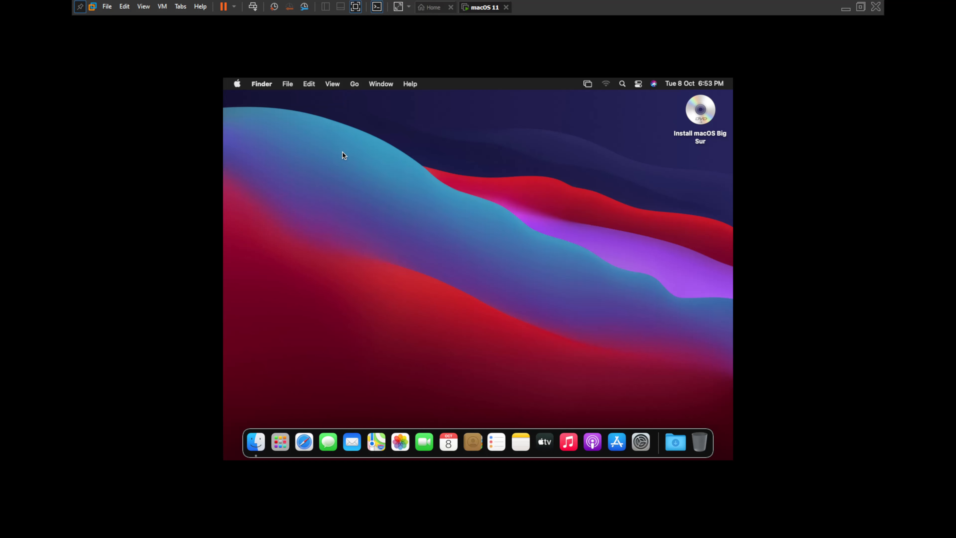